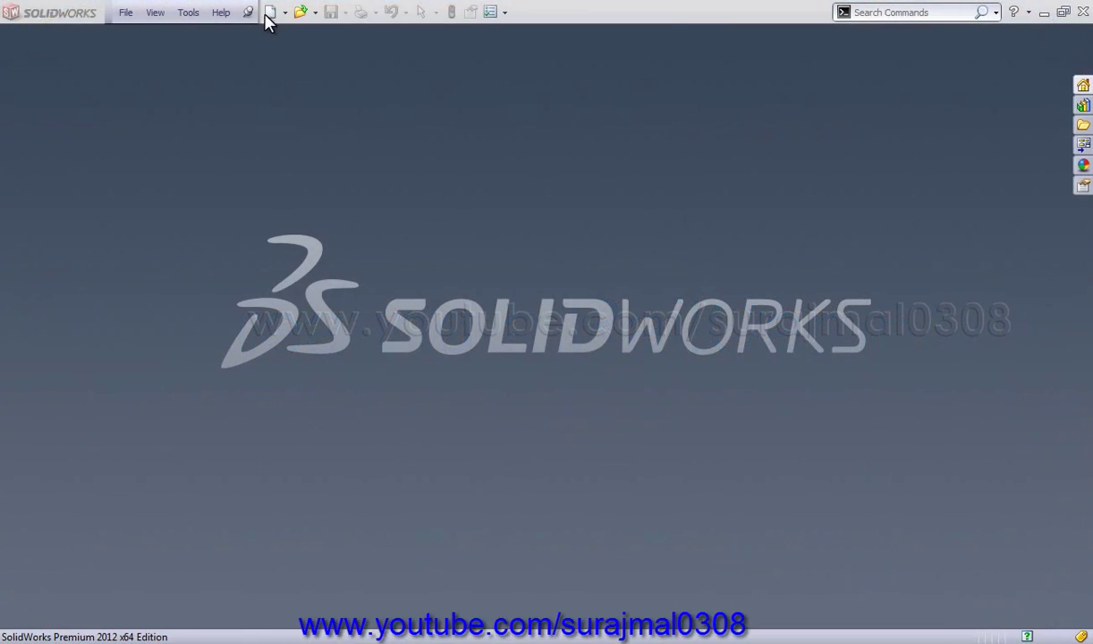
Create a new assembly and insert 19-DOOR.SLDPRT, fixed at the assembly origin.
{"action": "left_click", "coordinate": [265, 14]}
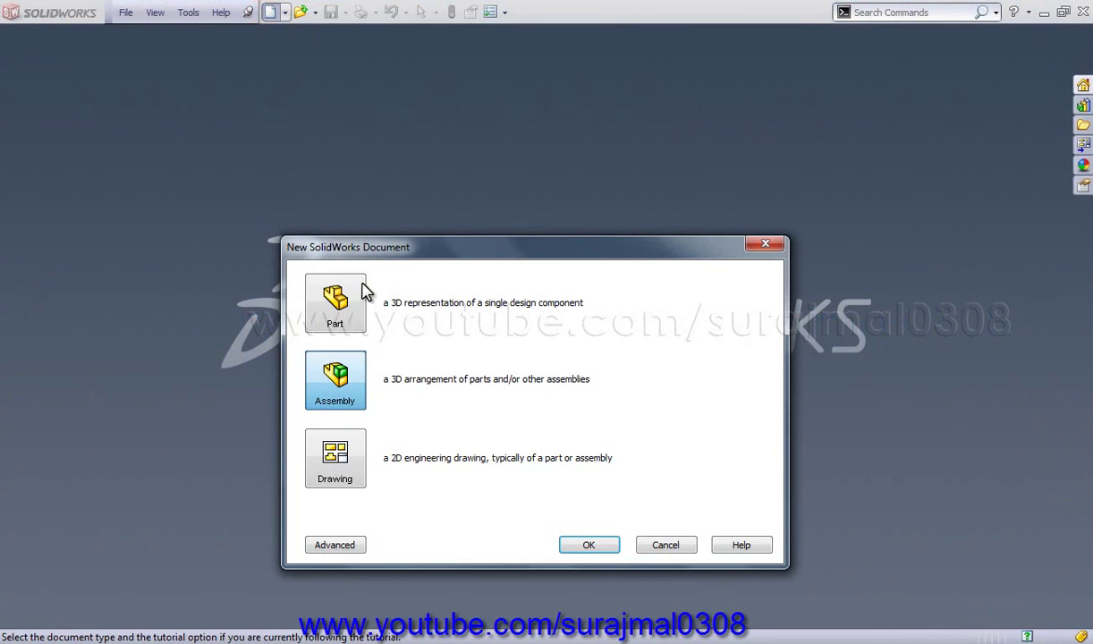
{"action": "left_click", "coordinate": [586, 545]}
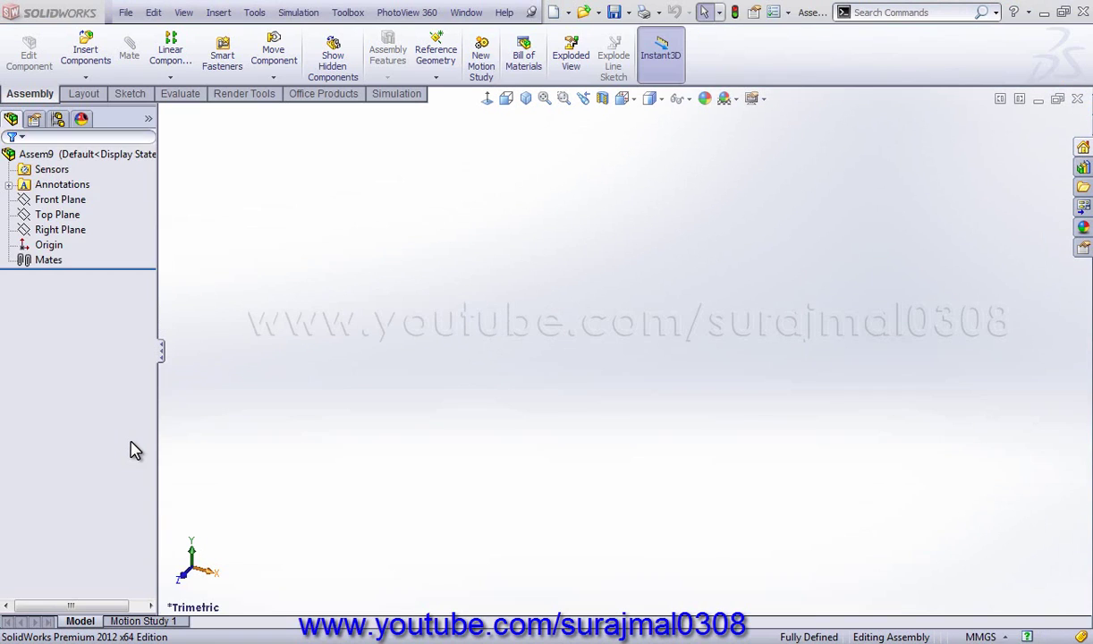
{"action": "left_click", "coordinate": [94, 458]}
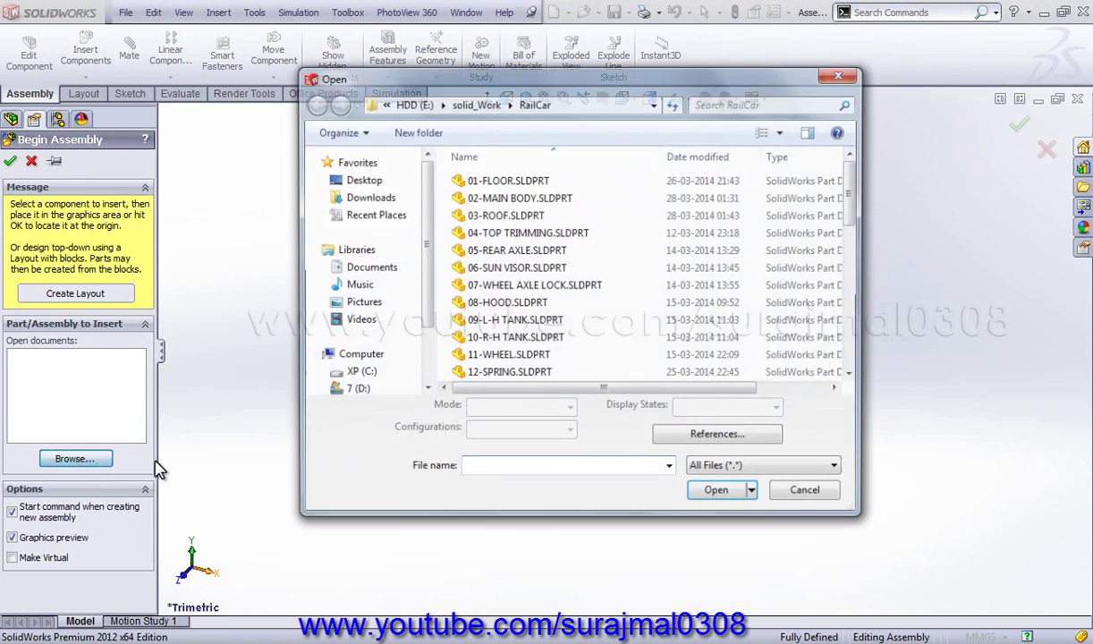
{"action": "type", "text": "1"}
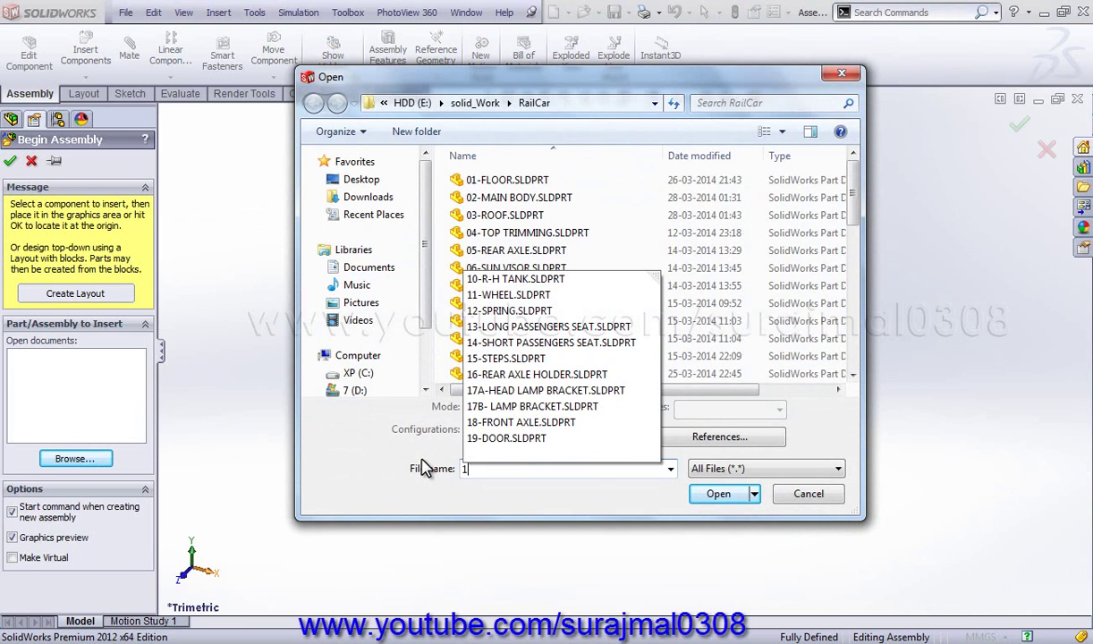
{"action": "type", "text": "9"}
{"action": "left_click", "coordinate": [564, 490]}
{"action": "left_click", "coordinate": [715, 494]}
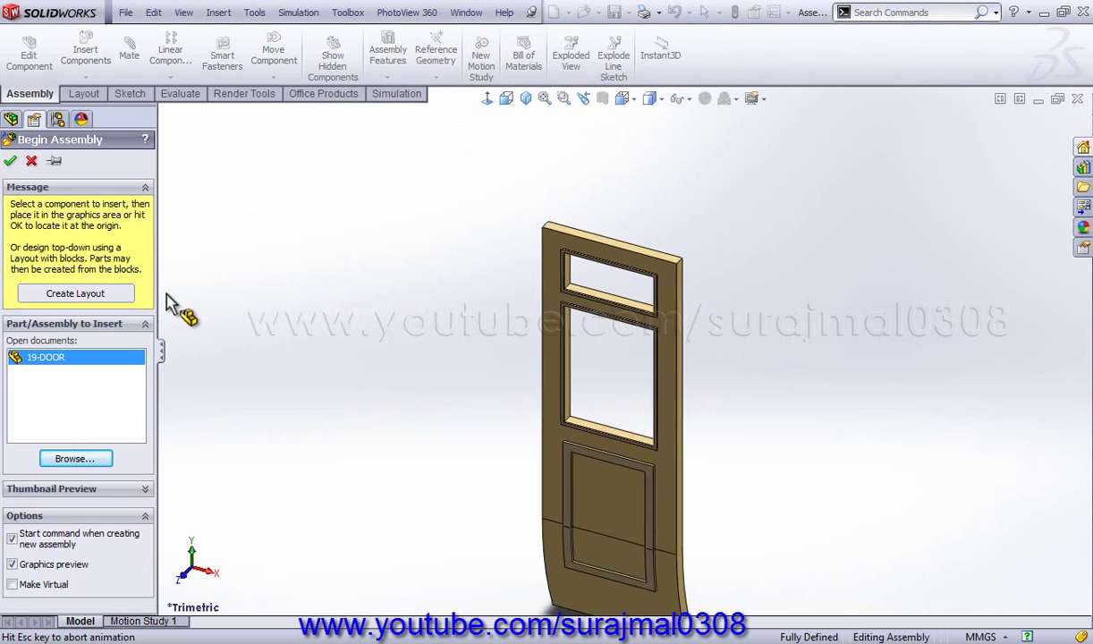
{"action": "key", "text": "Return"}
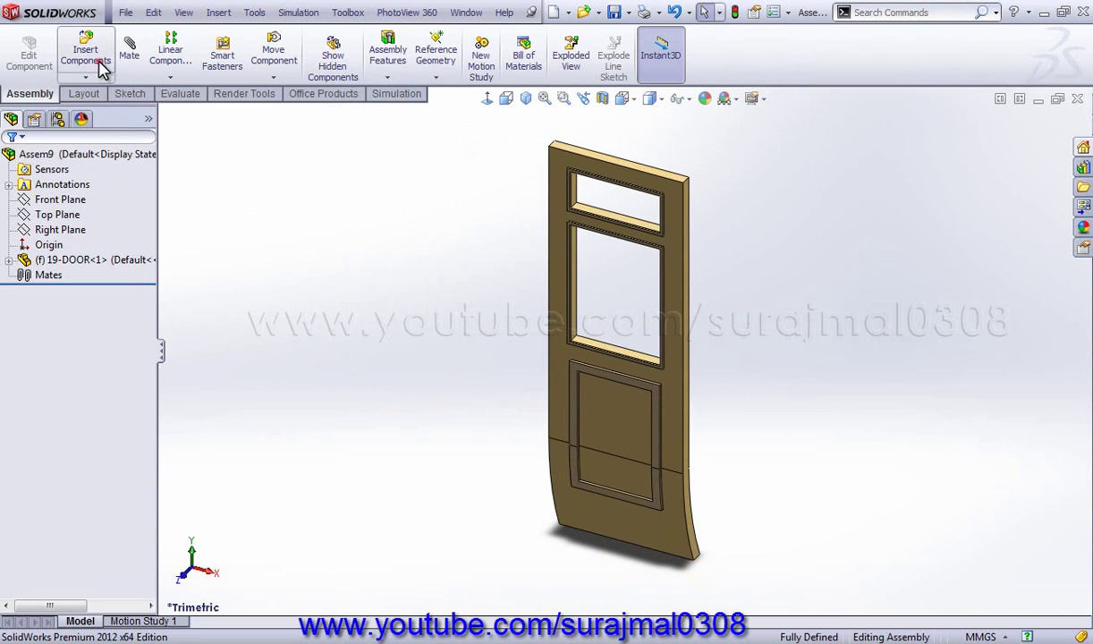
Insert 48-DOOR HINGE copies beside the door's edge, upper and lower.
{"action": "left_click", "coordinate": [97, 61]}
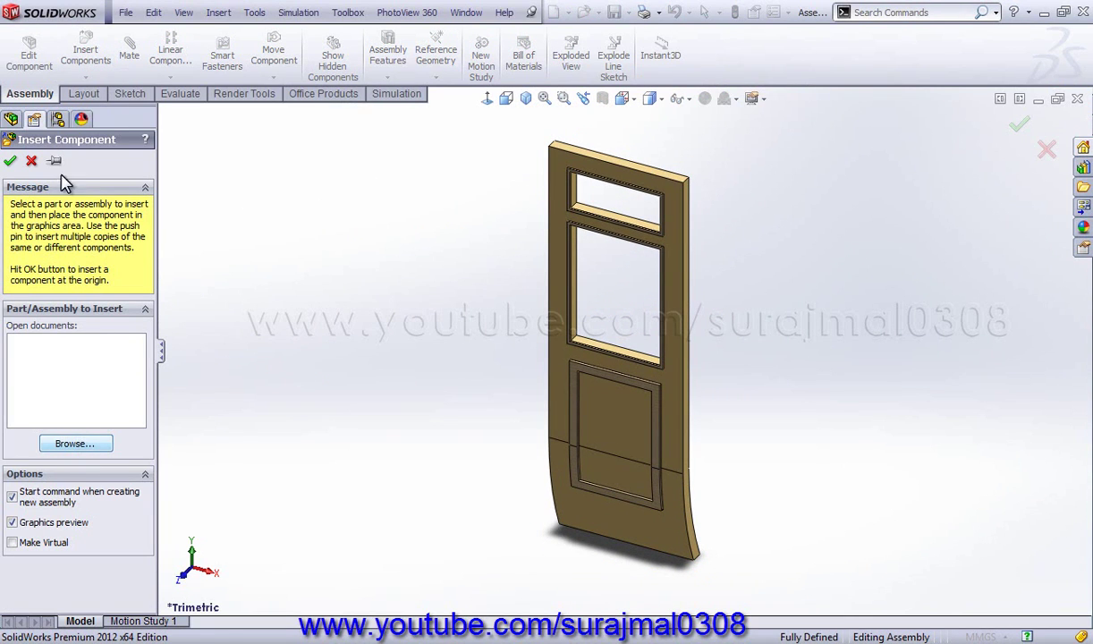
{"action": "left_click", "coordinate": [81, 446]}
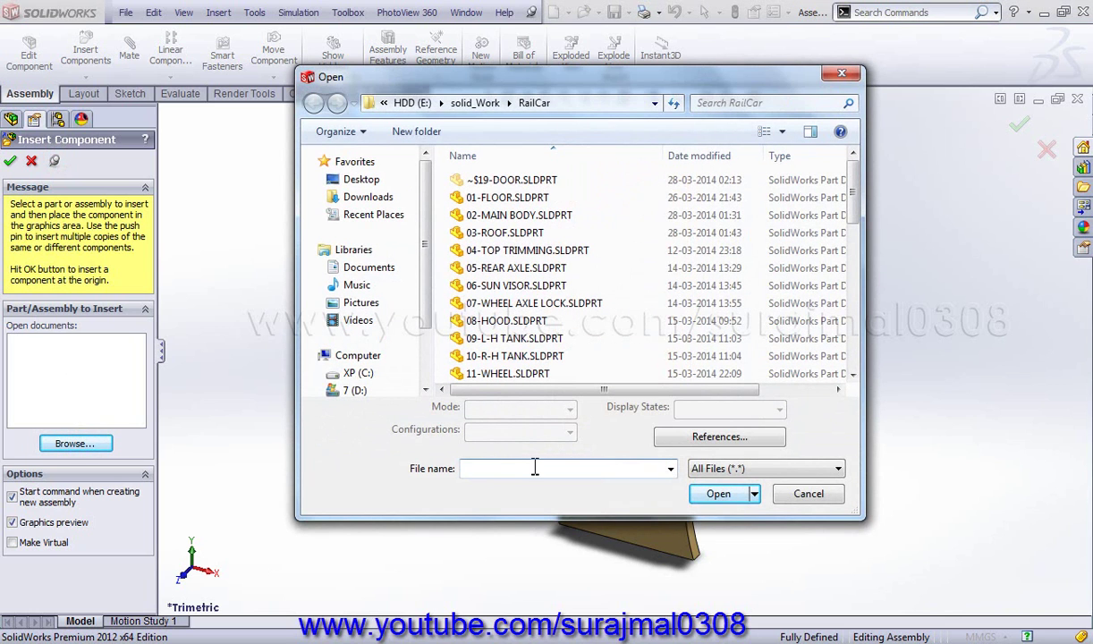
{"action": "type", "text": "4"}
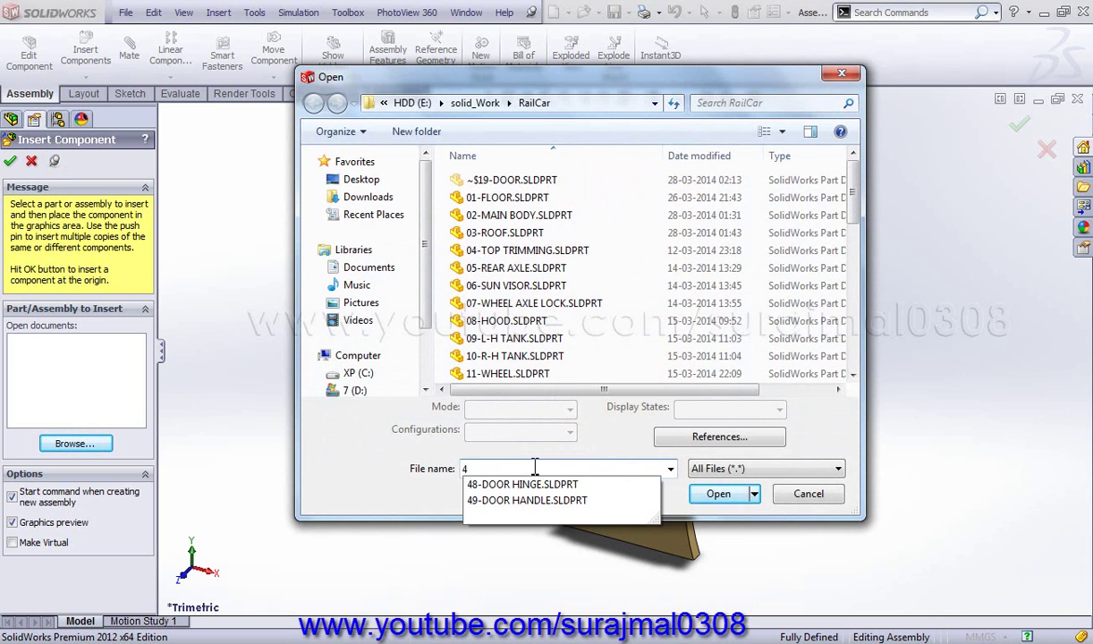
{"action": "left_click", "coordinate": [546, 485]}
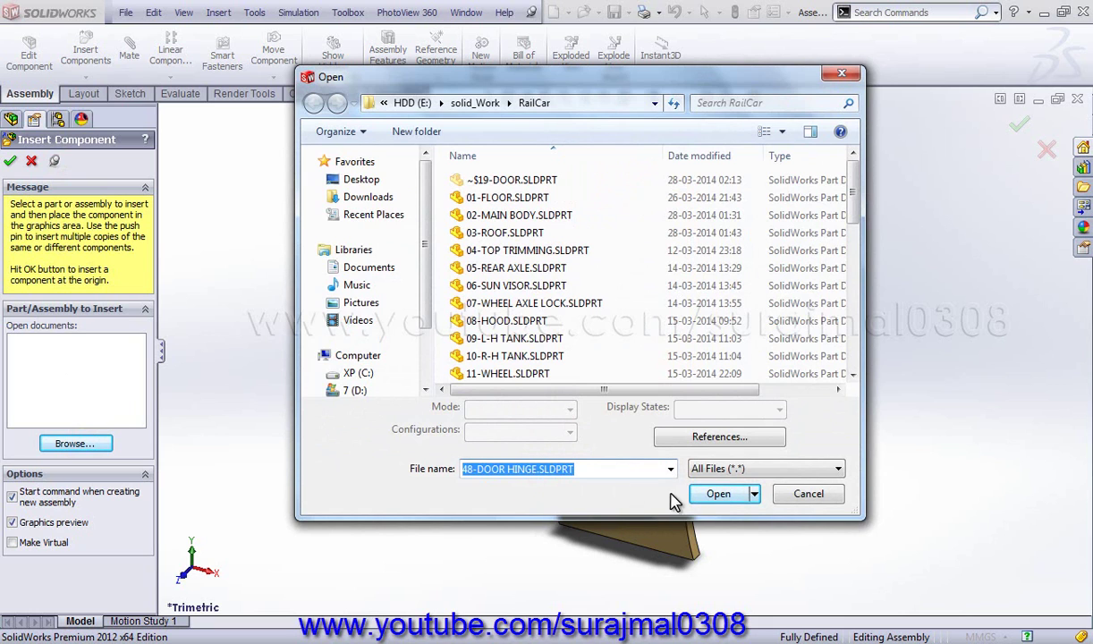
{"action": "left_click", "coordinate": [720, 494]}
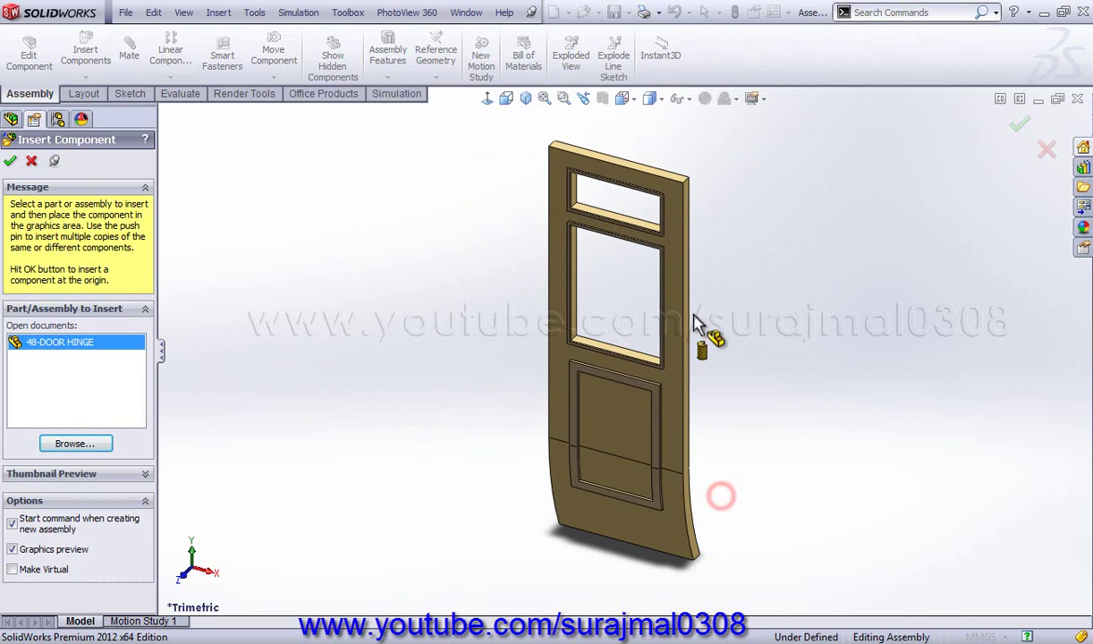
{"action": "left_click", "coordinate": [708, 216]}
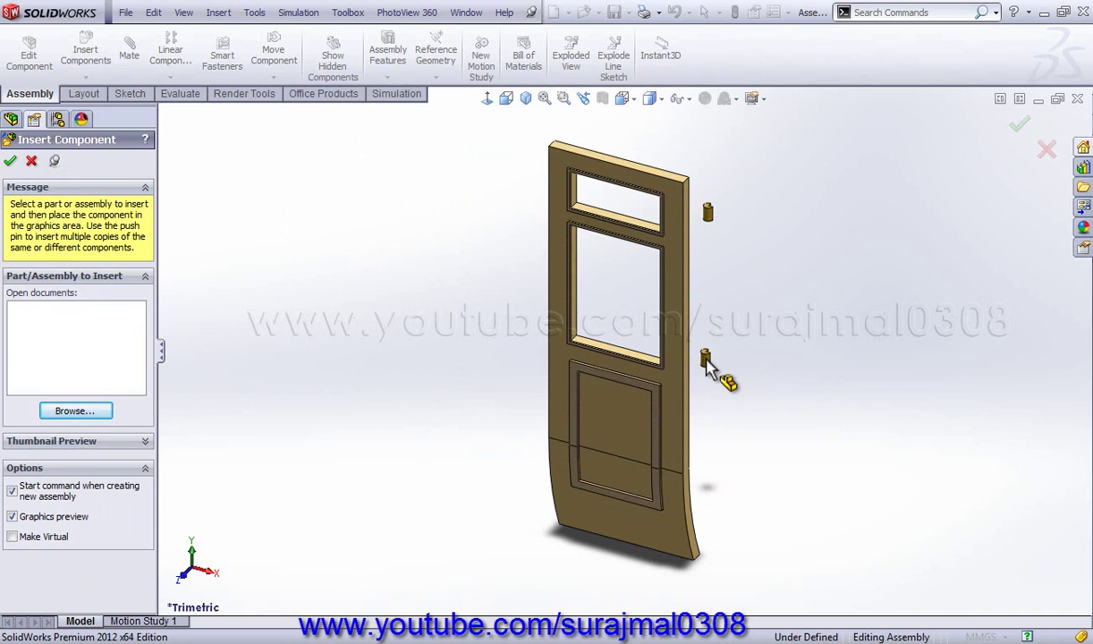
{"action": "left_click", "coordinate": [706, 362]}
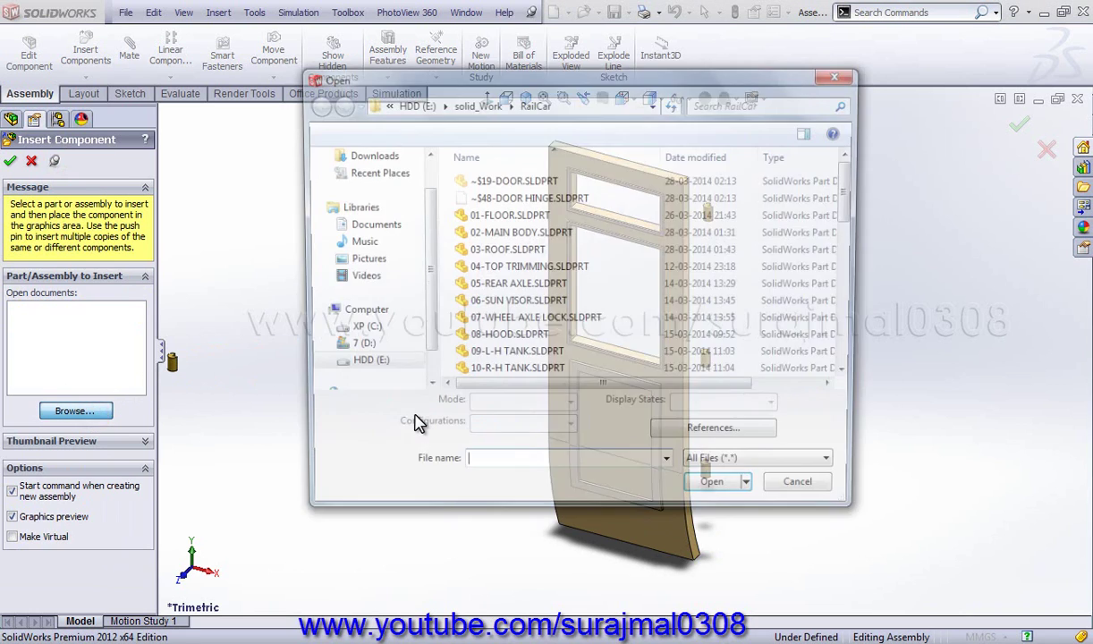
Insert the 49-DOOR HANDLE to the left of the door and finish inserting components.
{"action": "type", "text": "49"}
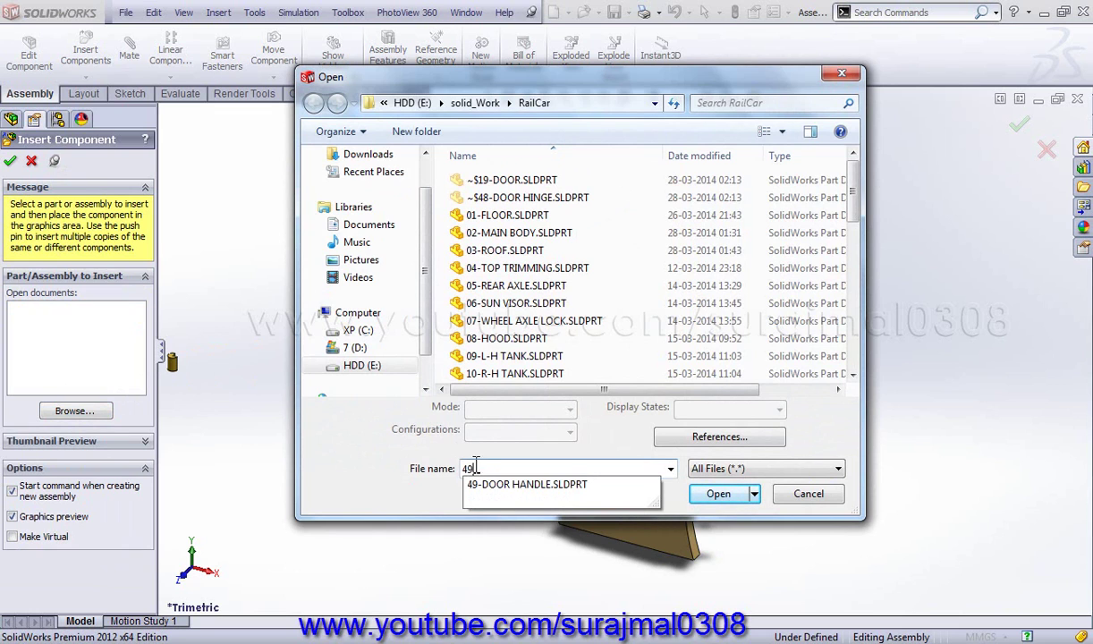
{"action": "left_click", "coordinate": [494, 484]}
{"action": "left_click", "coordinate": [718, 501]}
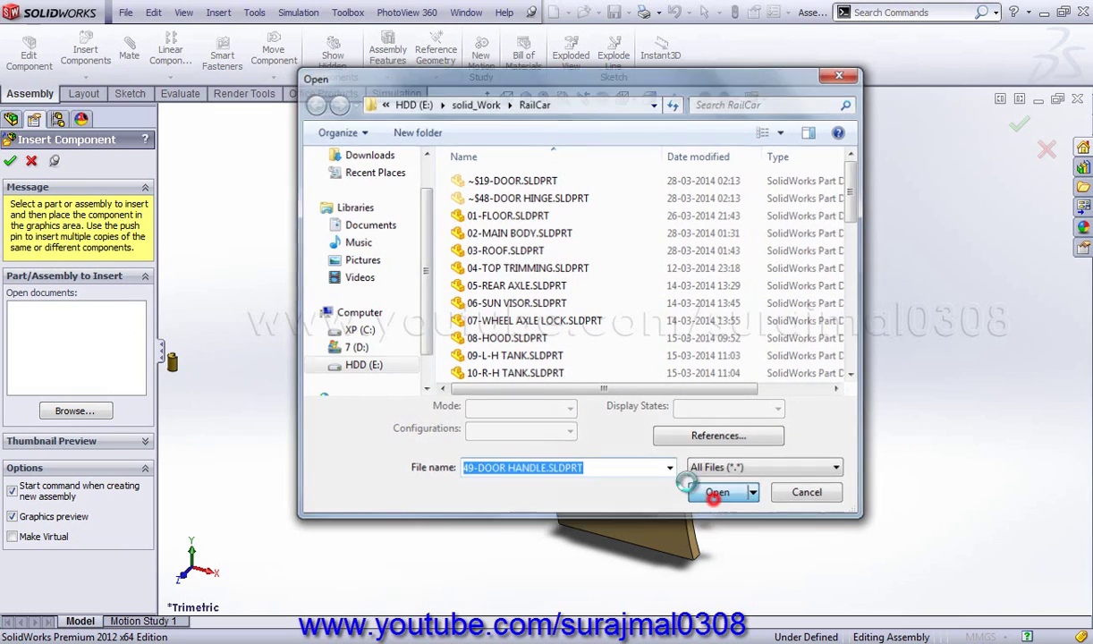
{"action": "left_click", "coordinate": [529, 352]}
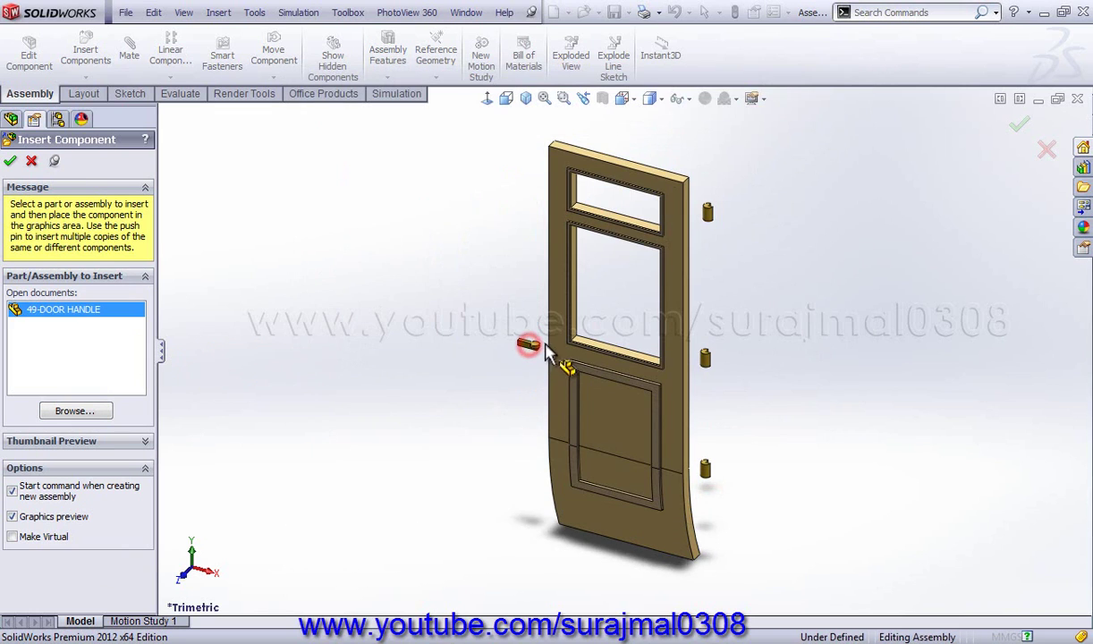
{"action": "left_click", "coordinate": [10, 162]}
Mate the door handle coincident to the door's face.
{"action": "scroll", "coordinate": [550, 347], "scroll_direction": "down", "scroll_amount": 5}
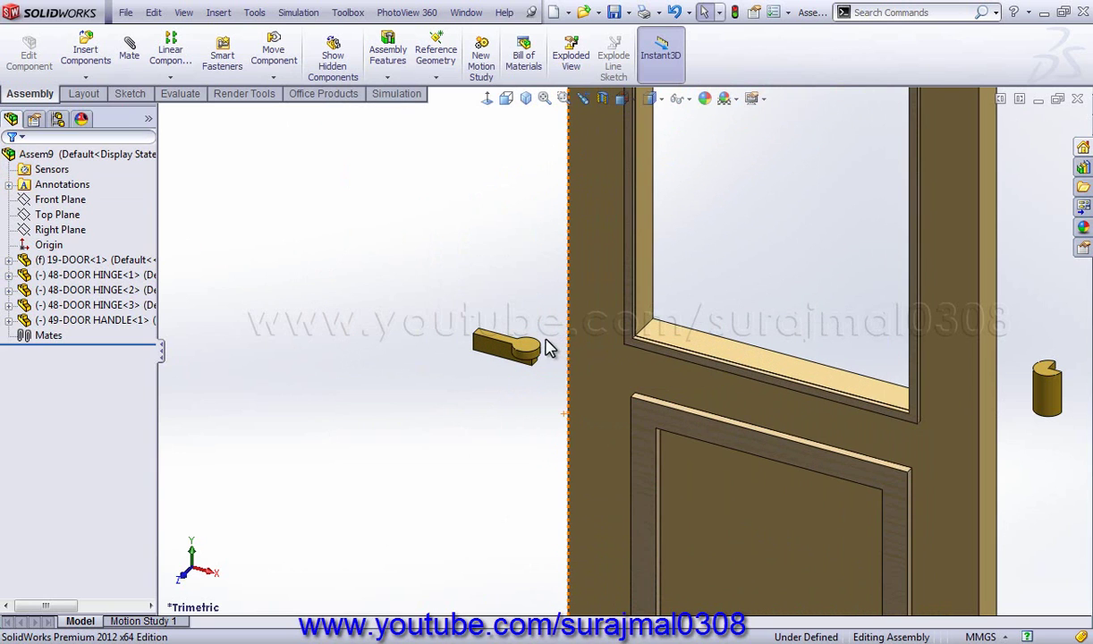
{"action": "left_click", "coordinate": [536, 345]}
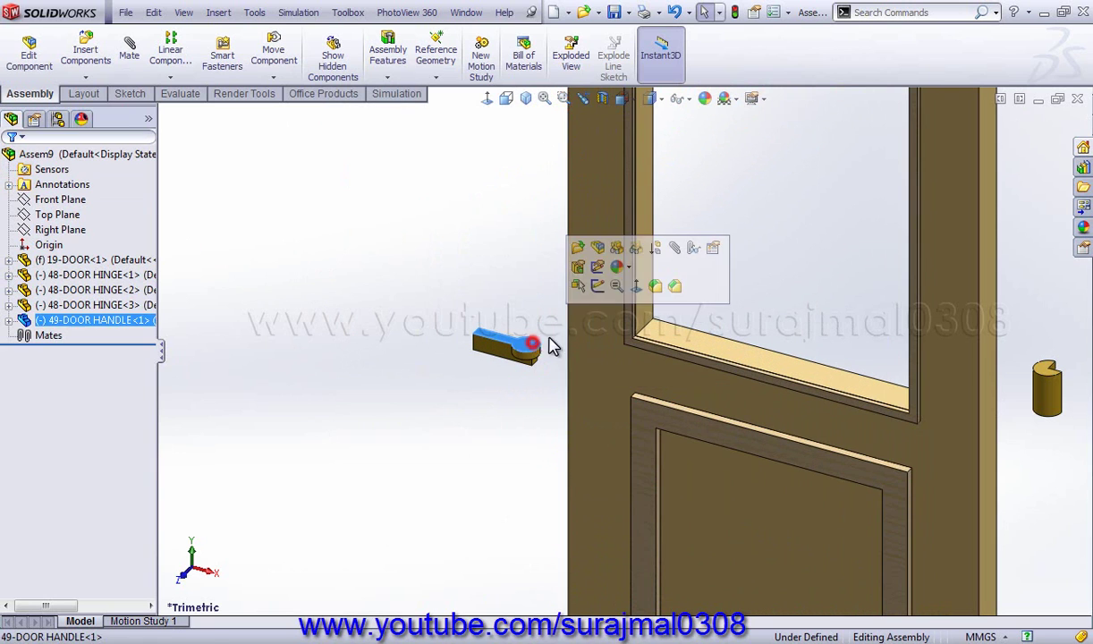
{"action": "left_click", "coordinate": [681, 255]}
{"action": "left_click", "coordinate": [604, 351]}
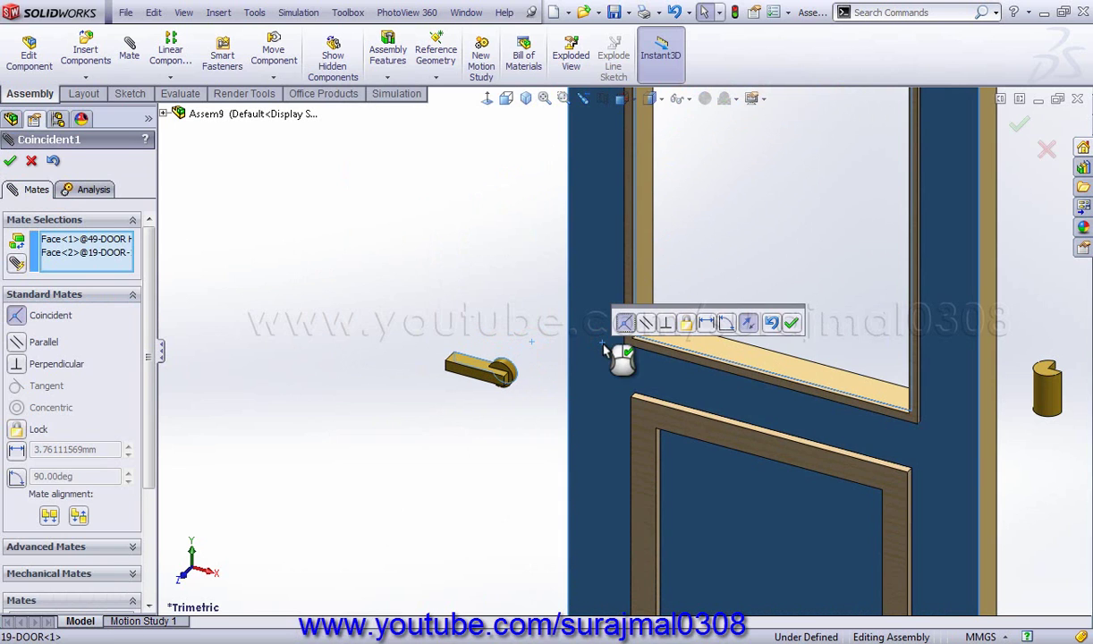
{"action": "left_click", "coordinate": [795, 322]}
Add a flipped 1.50mm distance mate between the handle's end face and the door edge.
{"action": "scroll", "coordinate": [541, 398], "scroll_direction": "down", "scroll_amount": 5}
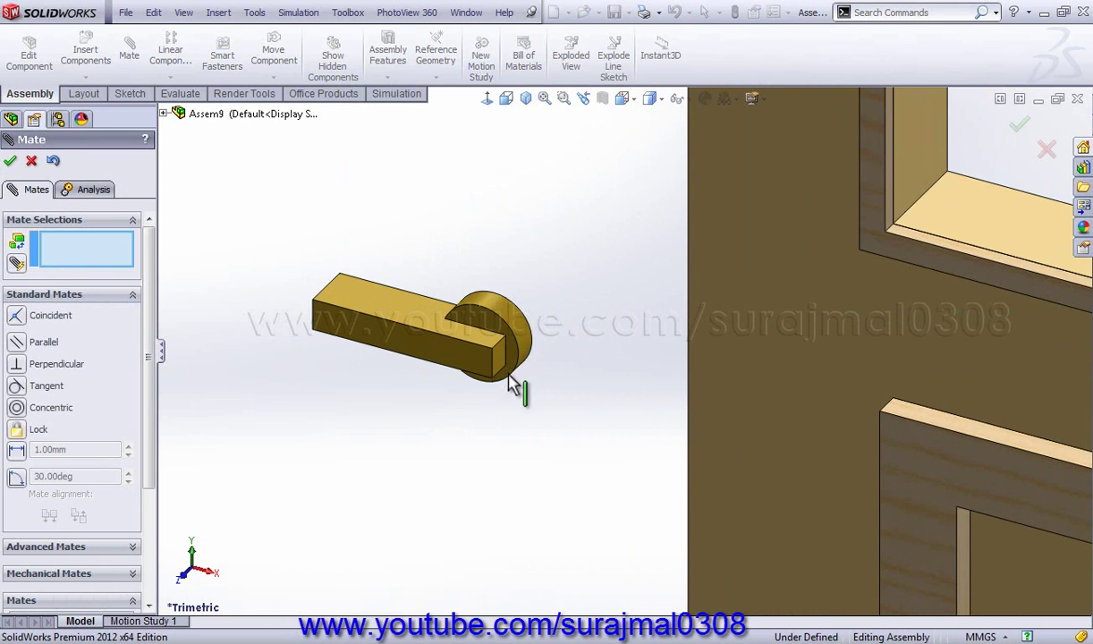
{"action": "left_click", "coordinate": [512, 376]}
{"action": "middle_click_drag", "start_coordinate": [526, 356], "coordinate": [597, 346]}
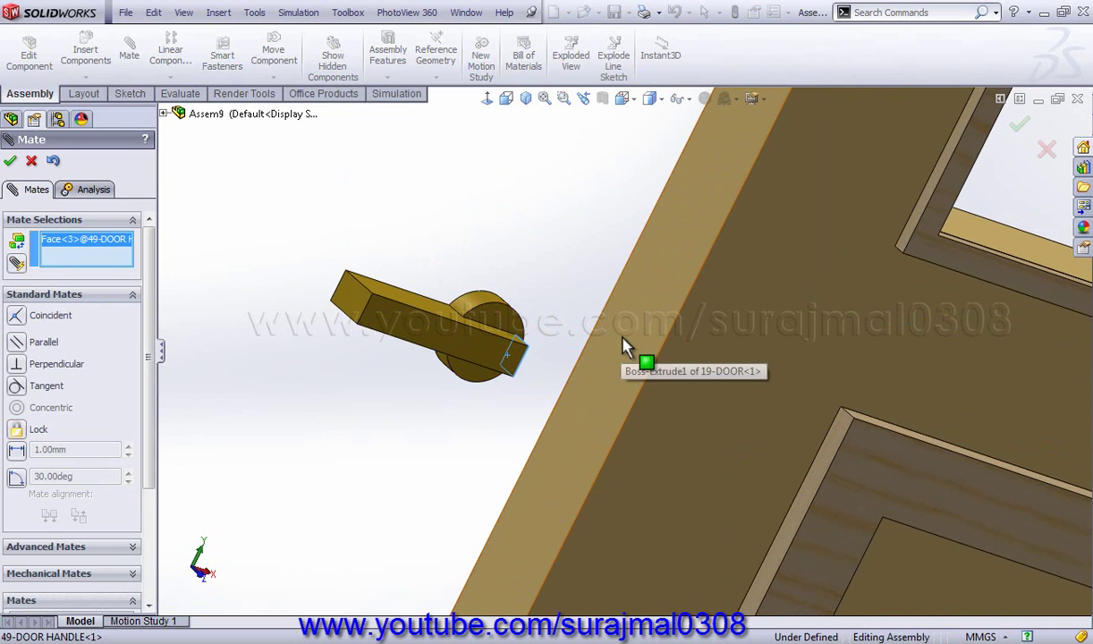
{"action": "left_click", "coordinate": [622, 344]}
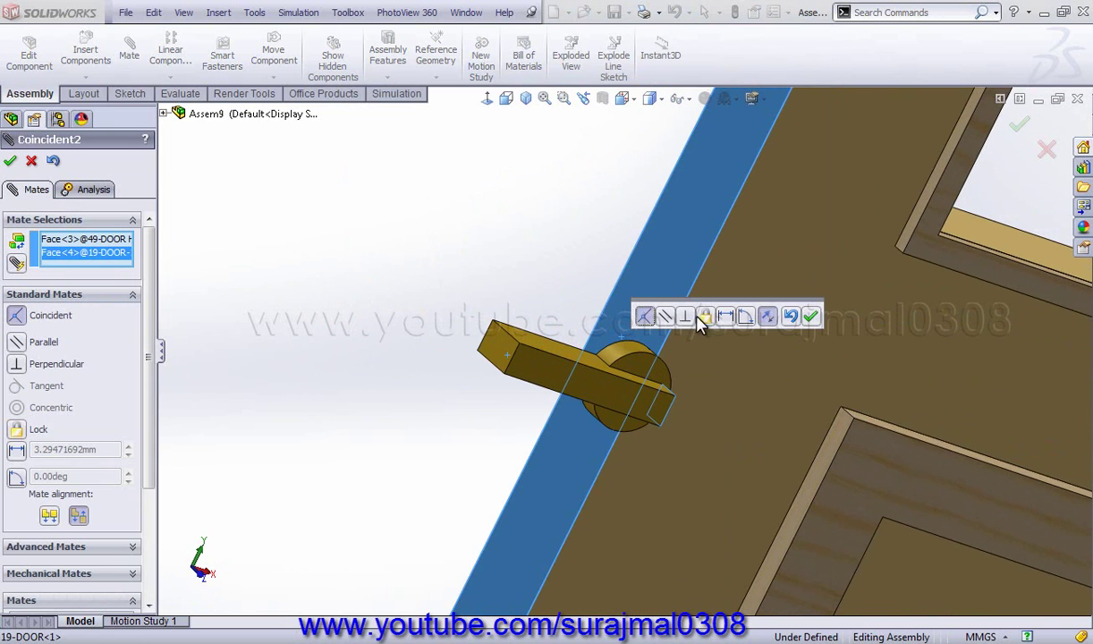
{"action": "left_click", "coordinate": [729, 314]}
{"action": "type", "text": "1."}
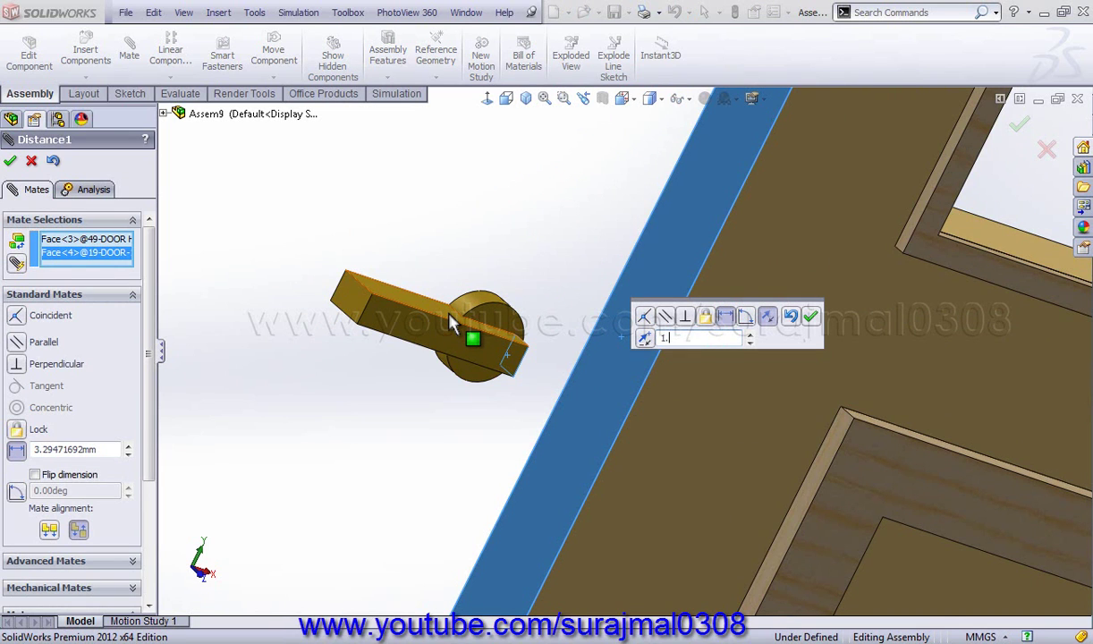
{"action": "type", "text": "5"}
{"action": "key", "text": "Return"}
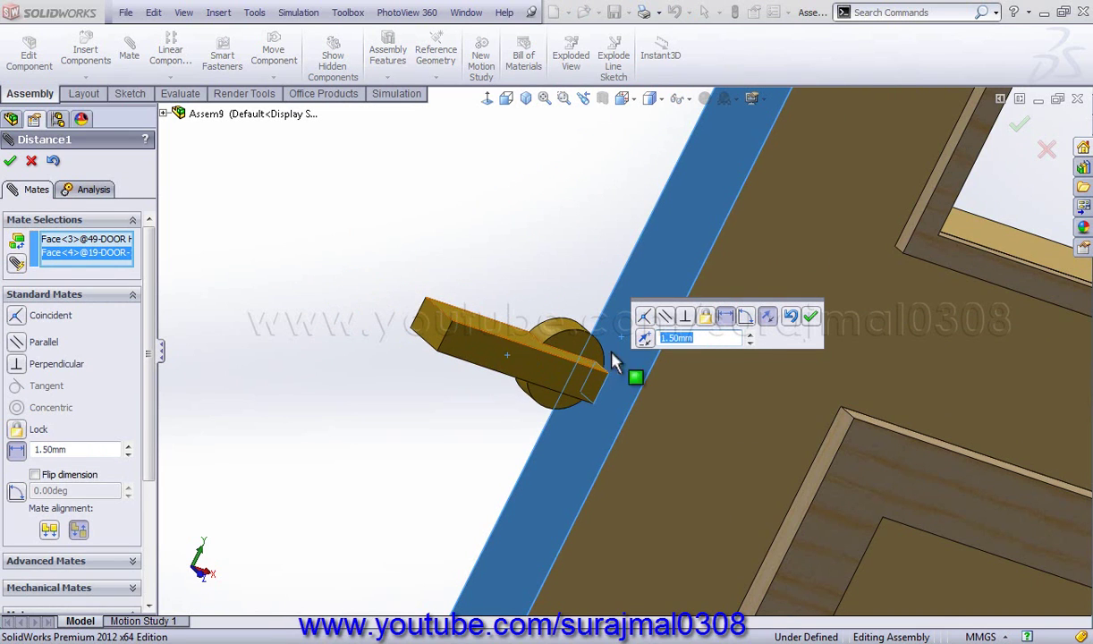
{"action": "left_click", "coordinate": [770, 321]}
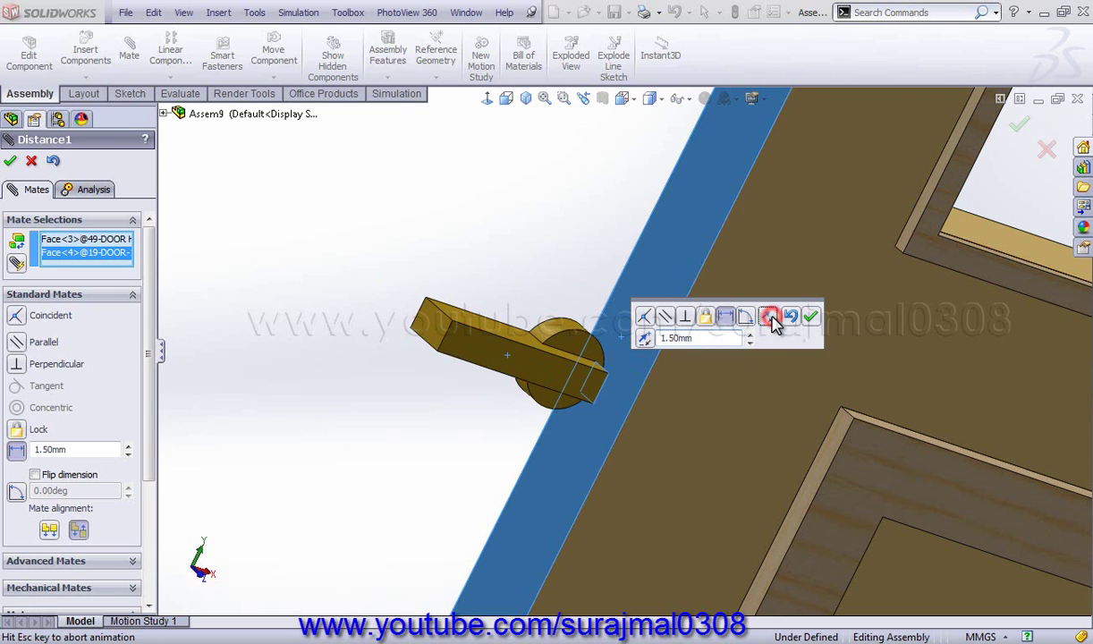
{"action": "left_click", "coordinate": [810, 318]}
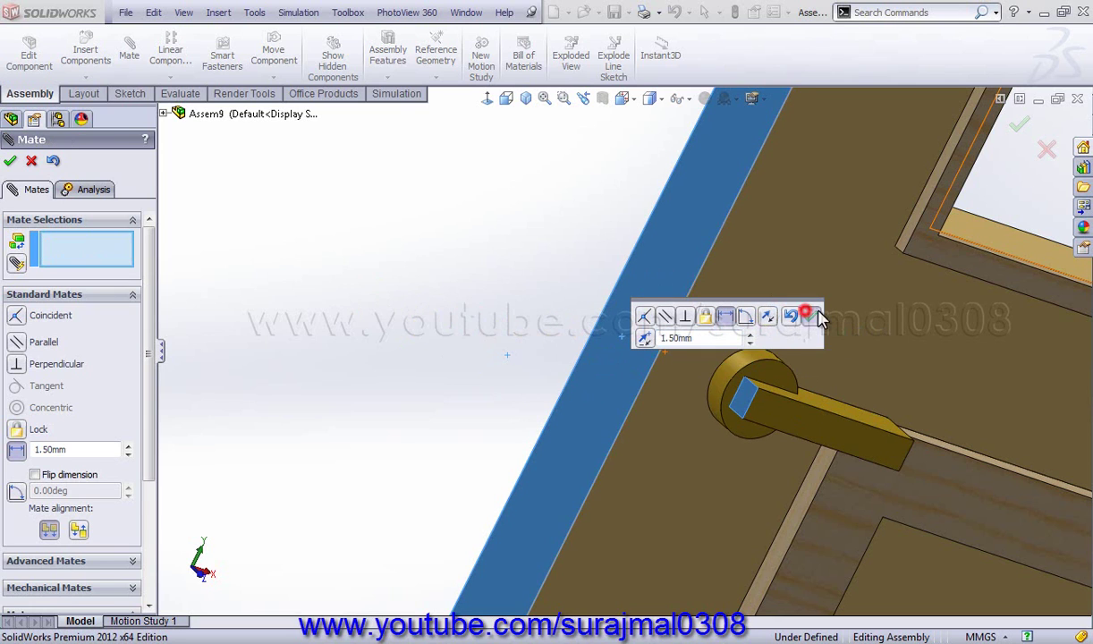
Mate the handle's top face to the door face with another 1.50mm distance mate.
{"action": "left_click", "coordinate": [829, 409]}
{"action": "left_click", "coordinate": [982, 250]}
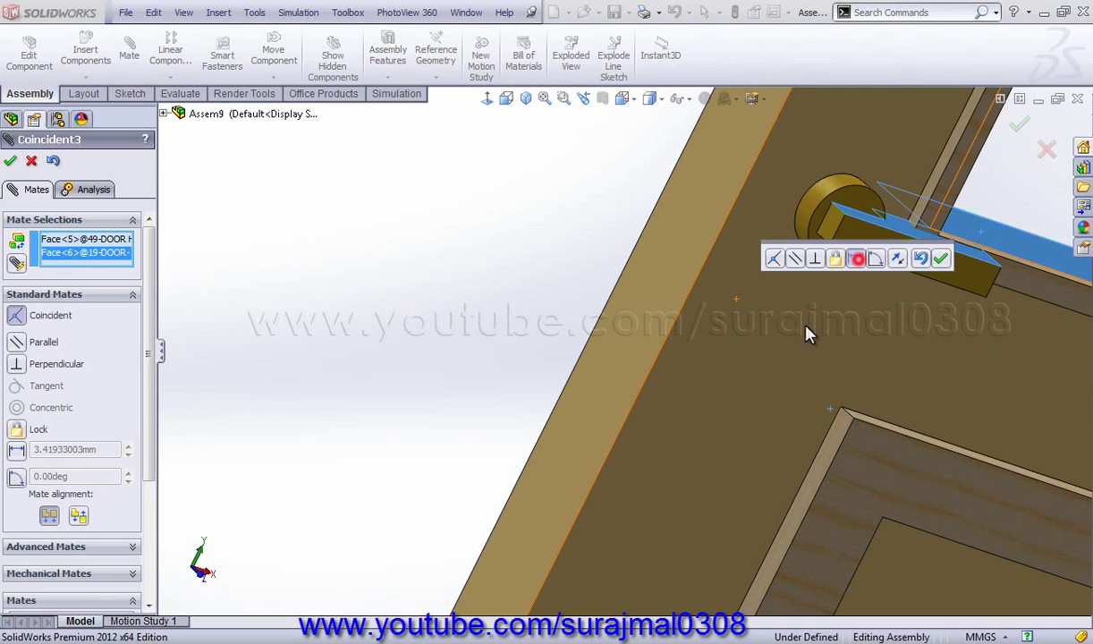
{"action": "type", "text": "1.50mm"}
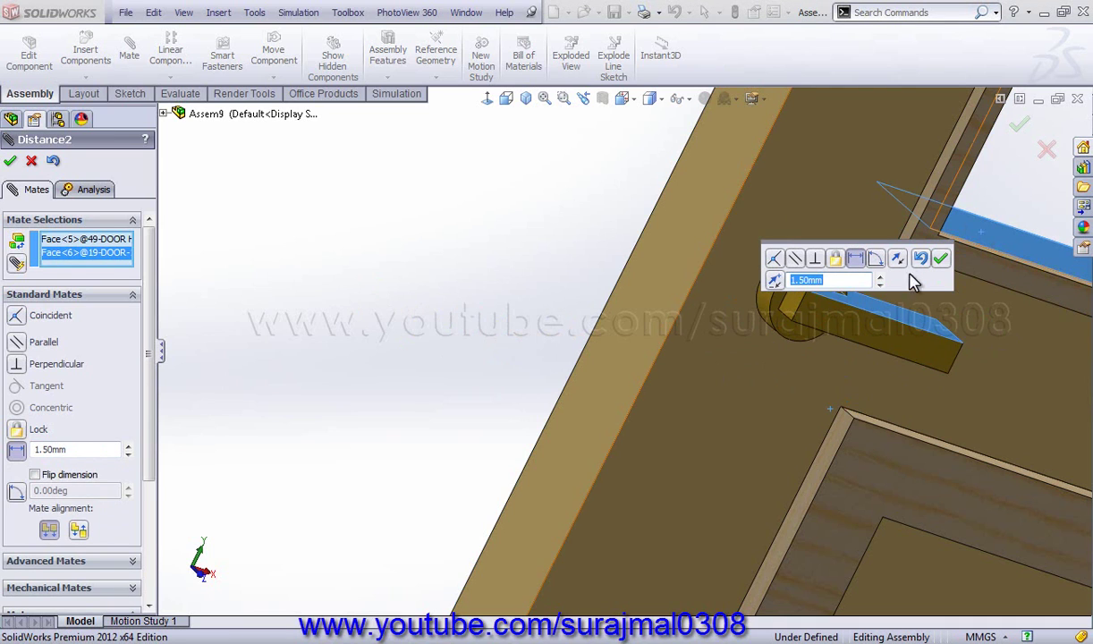
{"action": "left_click", "coordinate": [941, 261]}
{"action": "scroll", "coordinate": [885, 237], "scroll_direction": "up", "scroll_amount": 2}
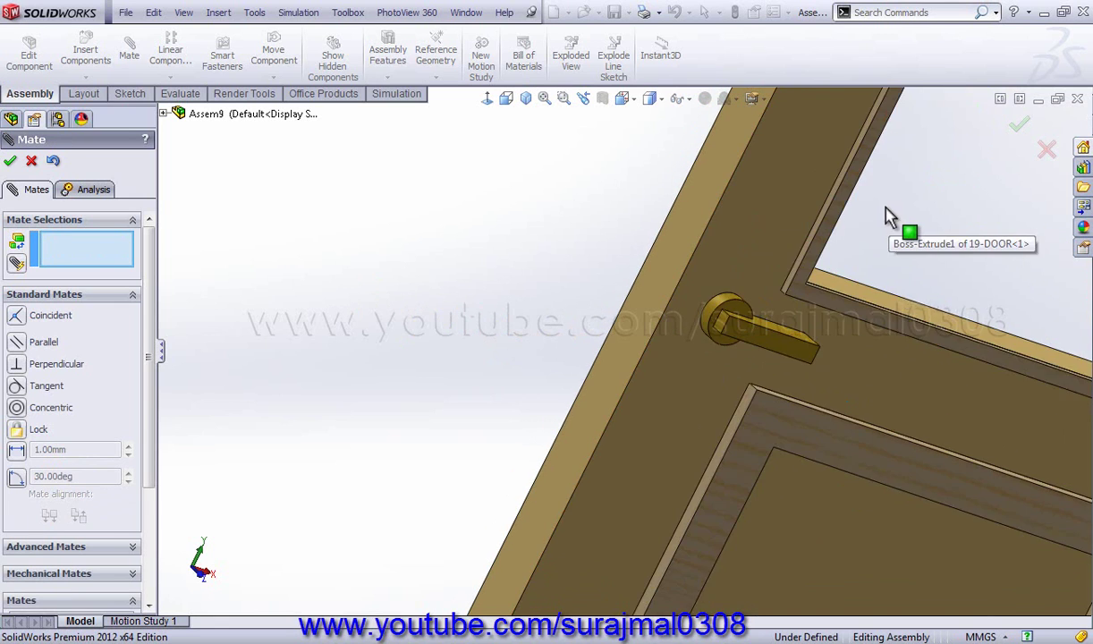
{"action": "scroll", "coordinate": [894, 217], "scroll_direction": "up", "scroll_amount": 3}
{"action": "scroll", "coordinate": [905, 251], "scroll_direction": "up", "scroll_amount": 2}
Mate the top hinge cylinder's top face coincident with the door frame's top face.
{"action": "scroll", "coordinate": [901, 220], "scroll_direction": "up", "scroll_amount": 3}
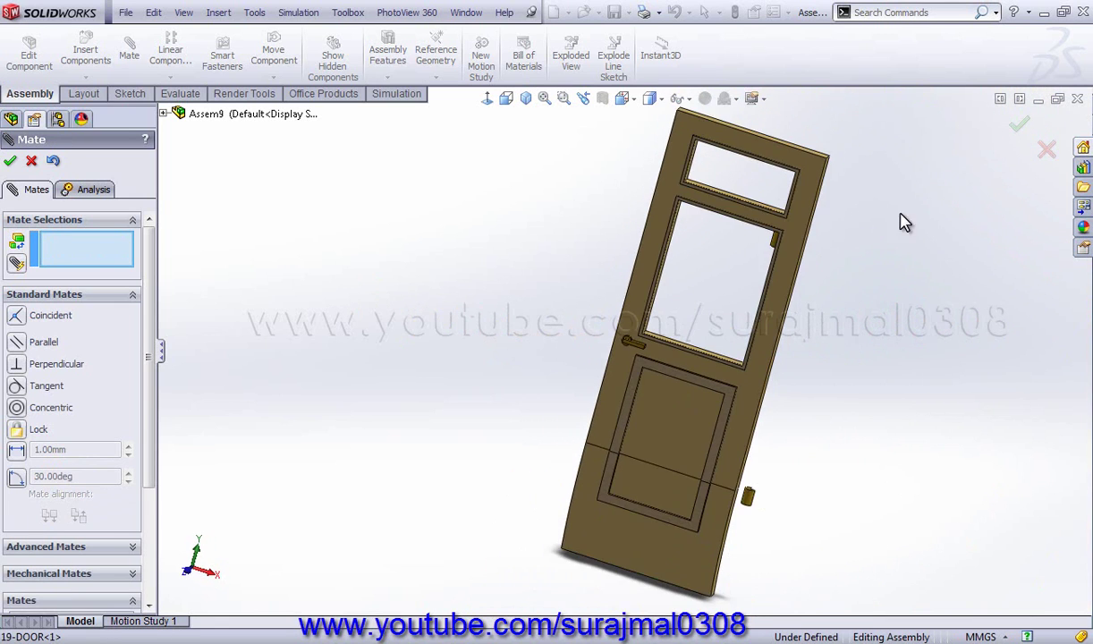
{"action": "scroll", "coordinate": [781, 269], "scroll_direction": "down", "scroll_amount": 3}
{"action": "mouse_move", "coordinate": [781, 268]}
{"action": "middle_mouse_down"}
{"action": "mouse_move", "coordinate": [696, 234]}
{"action": "mouse_move", "coordinate": [724, 245]}
{"action": "middle_mouse_up"}
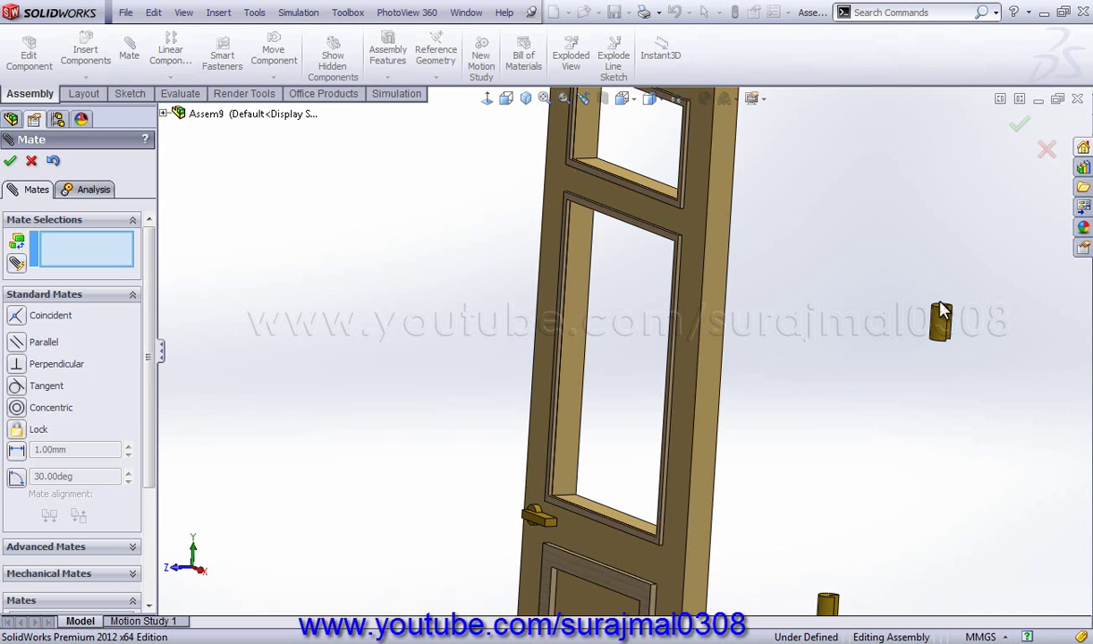
{"action": "scroll", "coordinate": [939, 318], "scroll_direction": "down", "scroll_amount": 2}
{"action": "scroll", "coordinate": [946, 313], "scroll_direction": "down", "scroll_amount": 1}
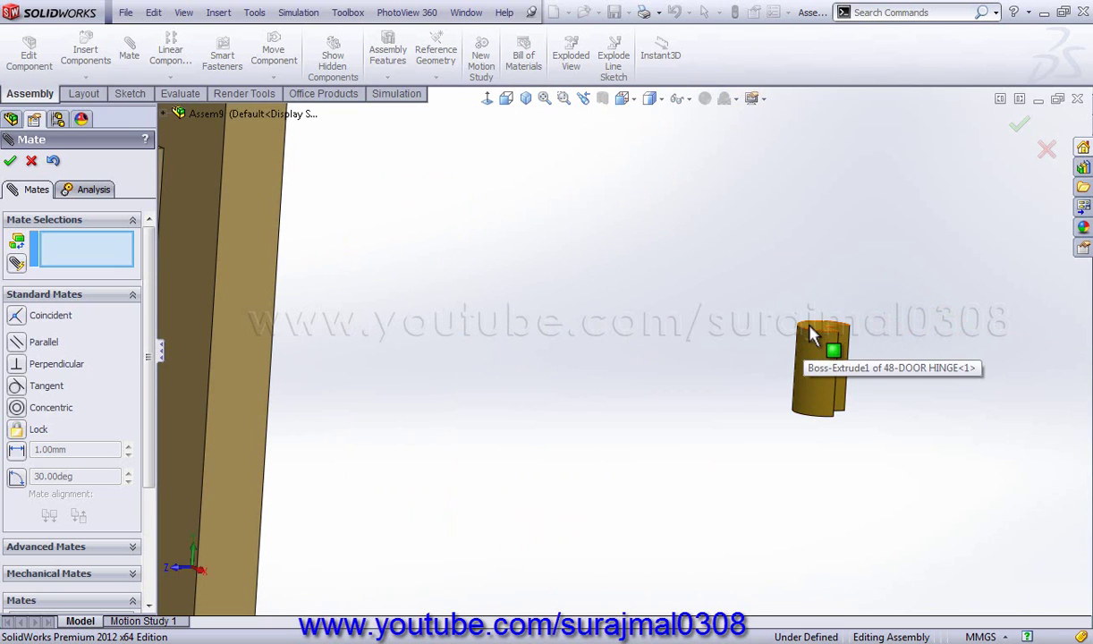
{"action": "left_click", "coordinate": [814, 322]}
{"action": "left_click", "coordinate": [823, 336]}
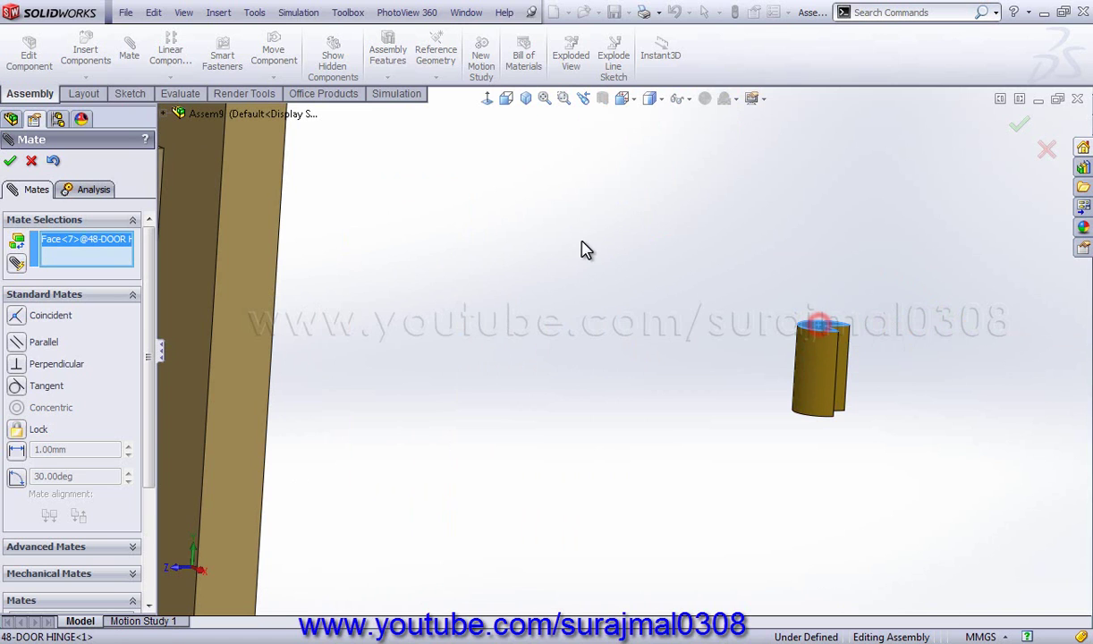
{"action": "scroll", "coordinate": [503, 228], "scroll_direction": "up", "scroll_amount": 3}
{"action": "middle_click_drag", "start_coordinate": [421, 138], "coordinate": [459, 71]}
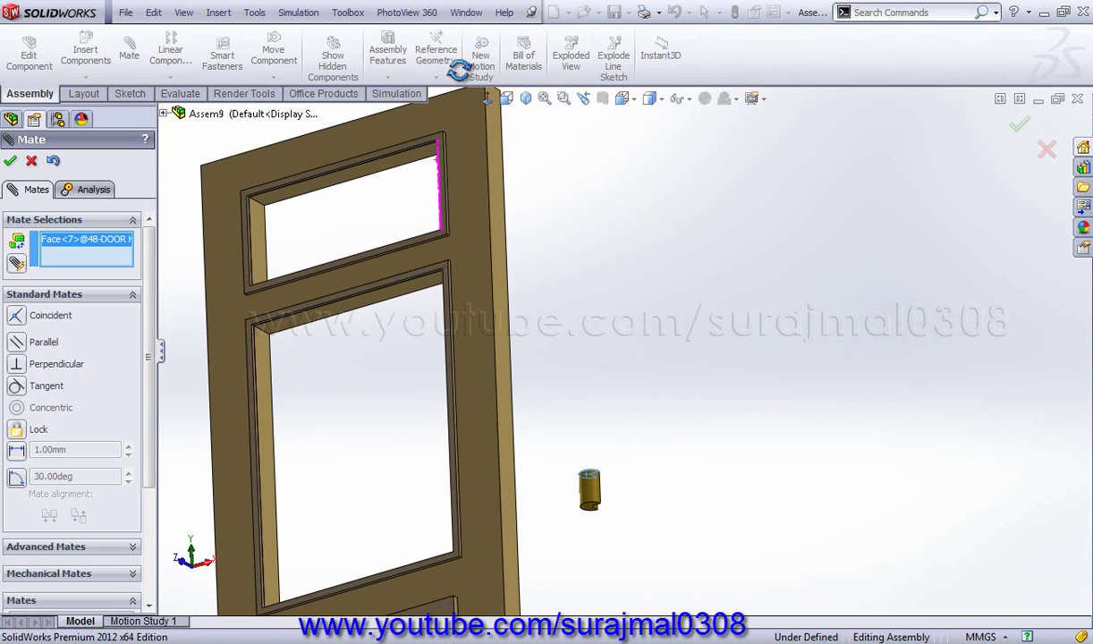
{"action": "left_click", "coordinate": [425, 159]}
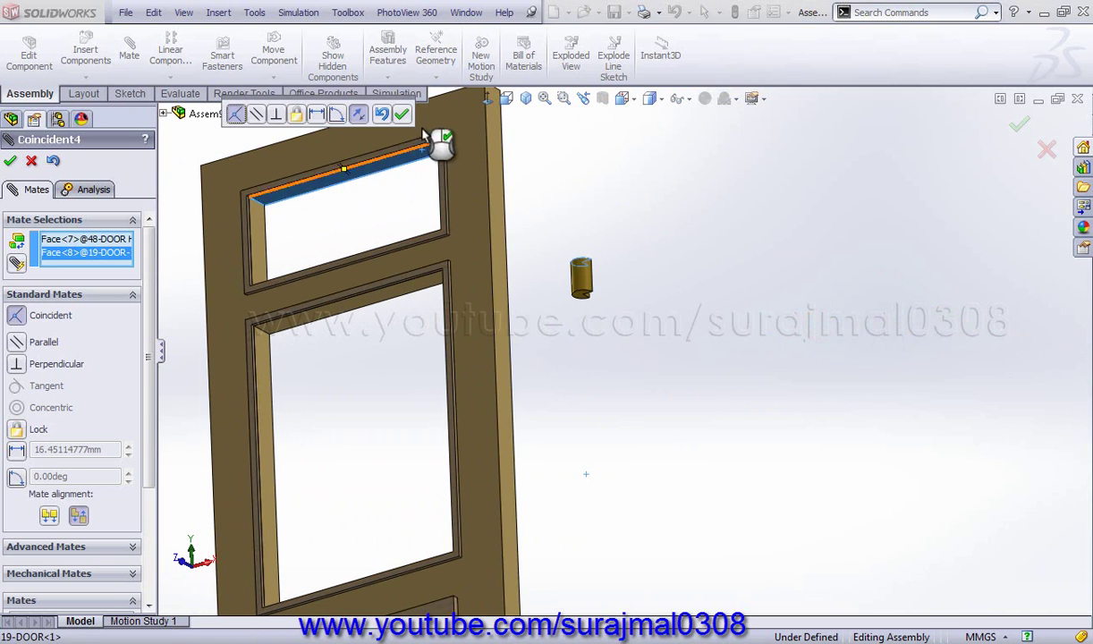
{"action": "left_click", "coordinate": [387, 108]}
Add a coincident mate between the door's side edge face and the hinge face.
{"action": "middle_click_drag", "start_coordinate": [545, 222], "coordinate": [534, 281]}
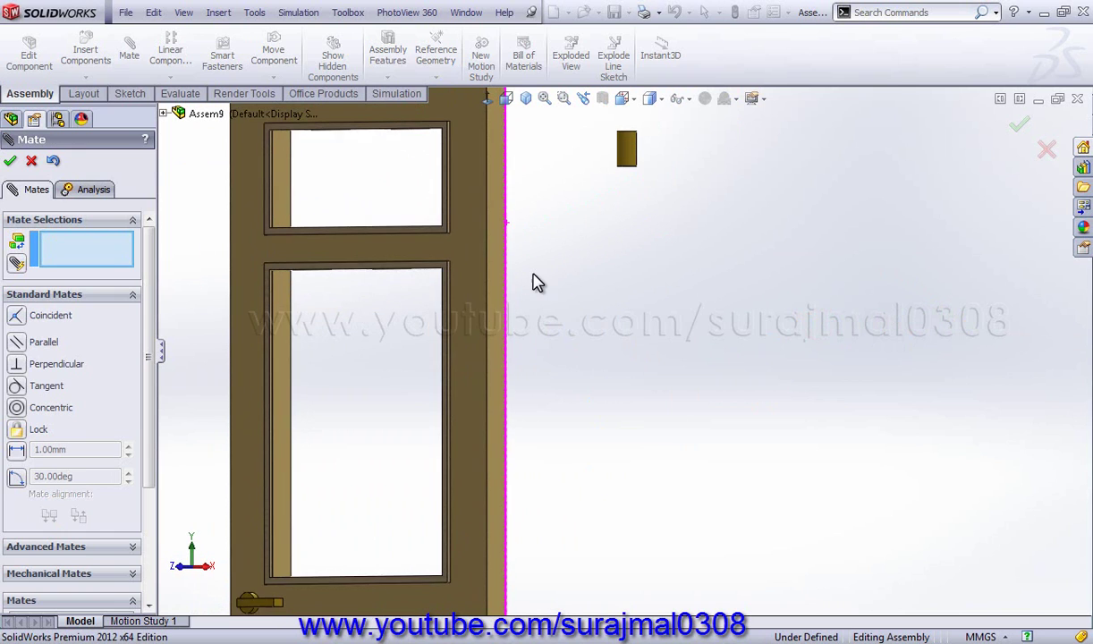
{"action": "scroll", "coordinate": [607, 188], "scroll_direction": "up", "scroll_amount": 3}
{"action": "scroll", "coordinate": [629, 252], "scroll_direction": "down", "scroll_amount": 5}
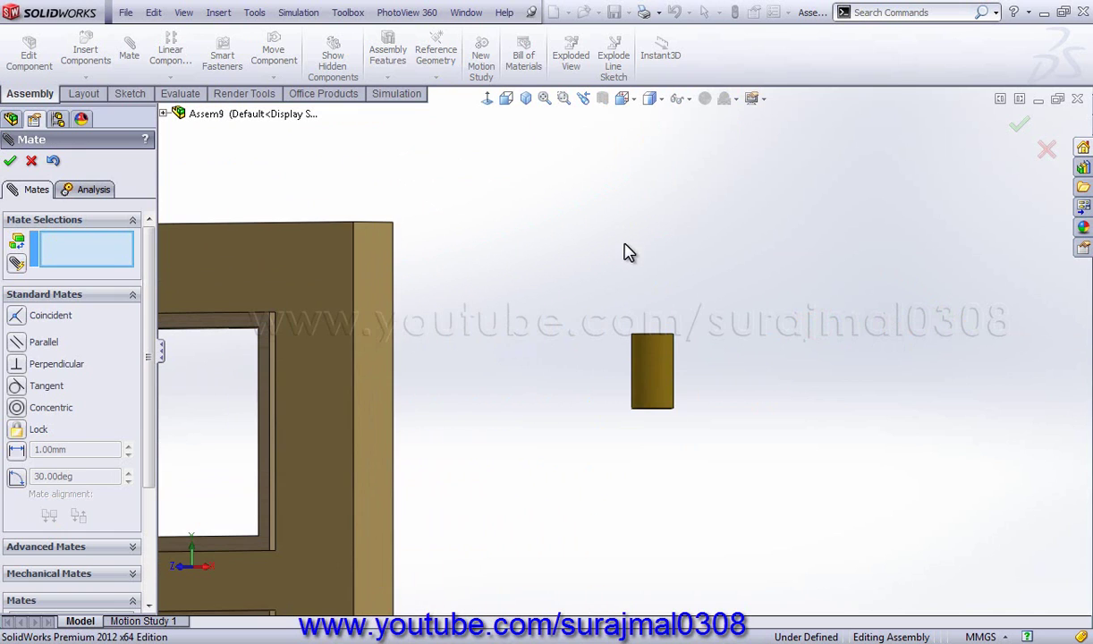
{"action": "left_click", "coordinate": [383, 313]}
{"action": "mouse_move", "coordinate": [505, 334]}
{"action": "middle_mouse_down"}
{"action": "mouse_move", "coordinate": [428, 330]}
{"action": "mouse_move", "coordinate": [577, 349]}
{"action": "middle_mouse_up"}
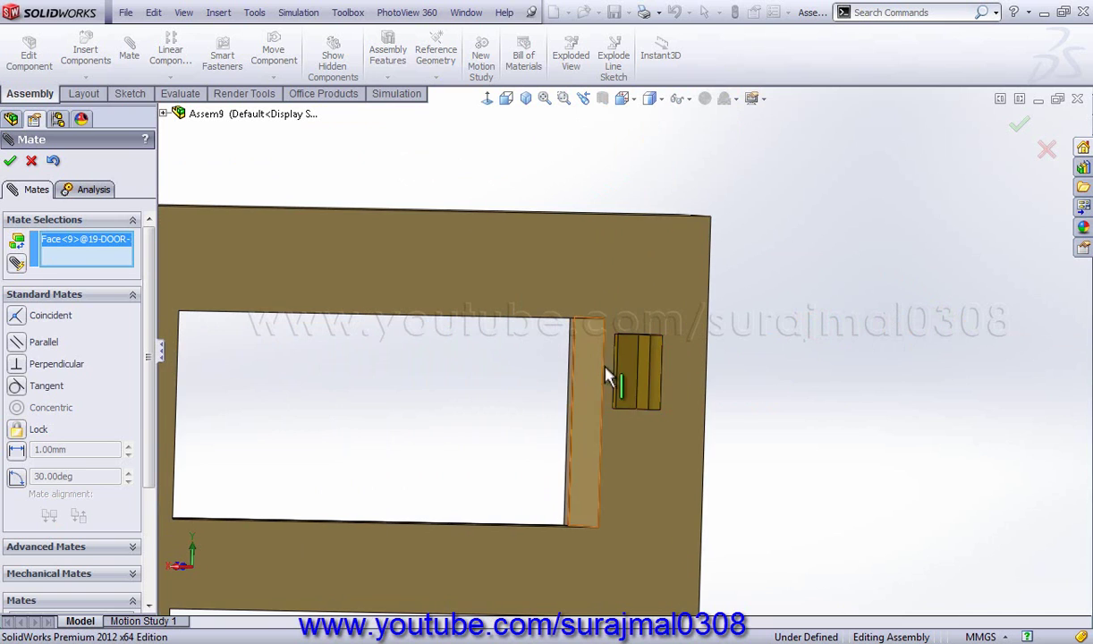
{"action": "left_click", "coordinate": [629, 372]}
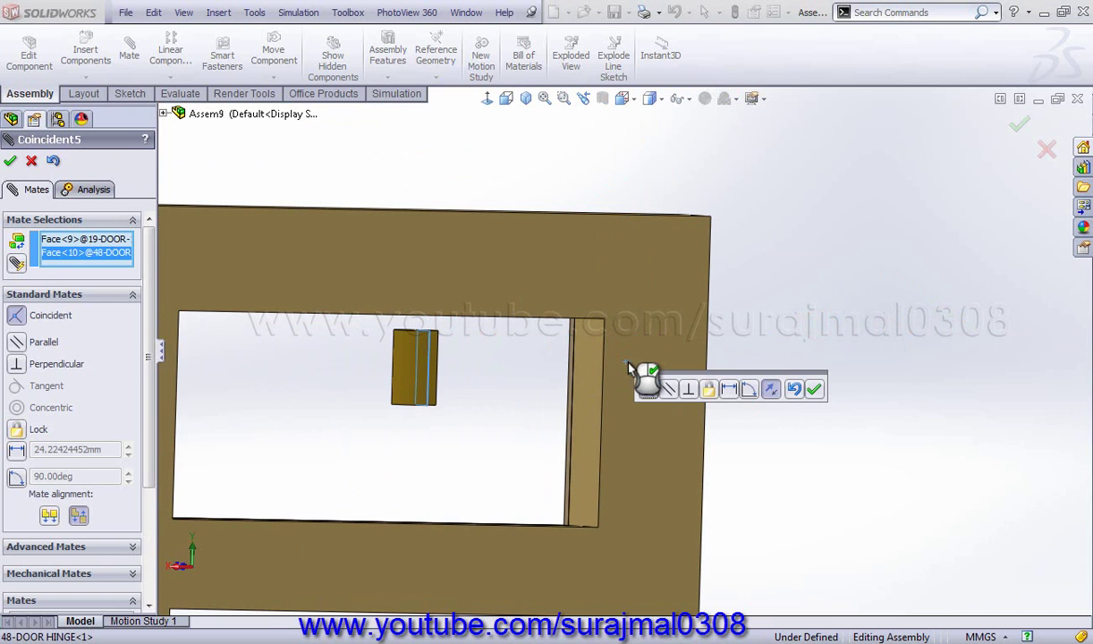
{"action": "left_click", "coordinate": [819, 397]}
Undo an unwanted hinge move and reselect the top hinge from the right side view.
{"action": "mouse_move", "coordinate": [479, 291]}
{"action": "middle_mouse_down"}
{"action": "mouse_move", "coordinate": [551, 251]}
{"action": "mouse_move", "coordinate": [649, 283]}
{"action": "mouse_move", "coordinate": [768, 275]}
{"action": "mouse_move", "coordinate": [781, 336]}
{"action": "mouse_move", "coordinate": [790, 274]}
{"action": "middle_mouse_up"}
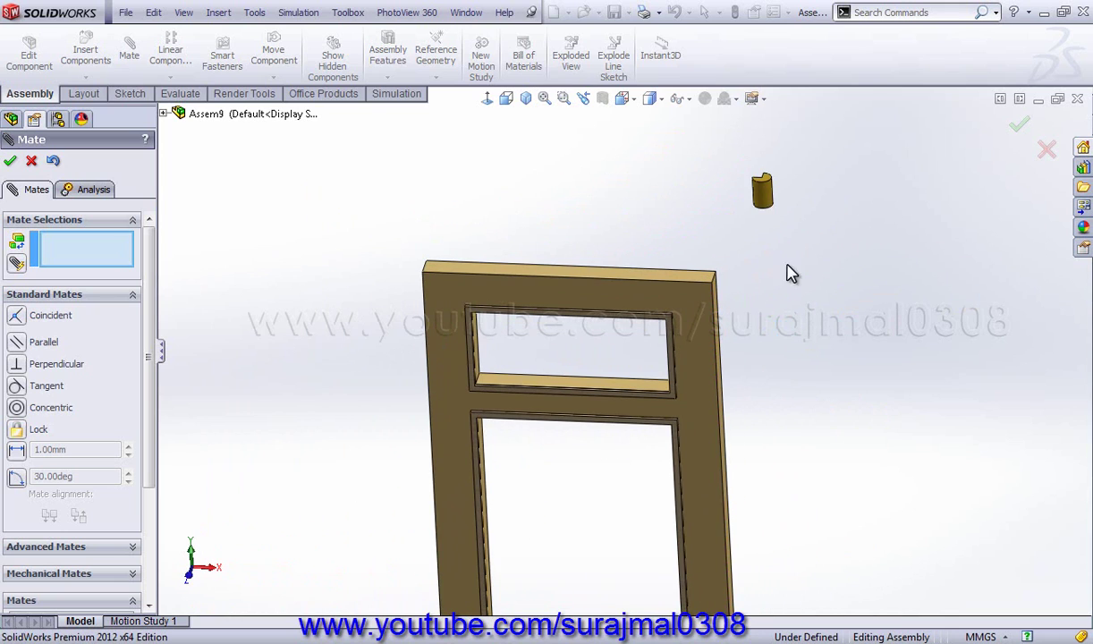
{"action": "mouse_move", "coordinate": [762, 224]}
{"action": "left_mouse_down"}
{"action": "mouse_move", "coordinate": [744, 329]}
{"action": "mouse_move", "coordinate": [787, 404]}
{"action": "left_mouse_up"}
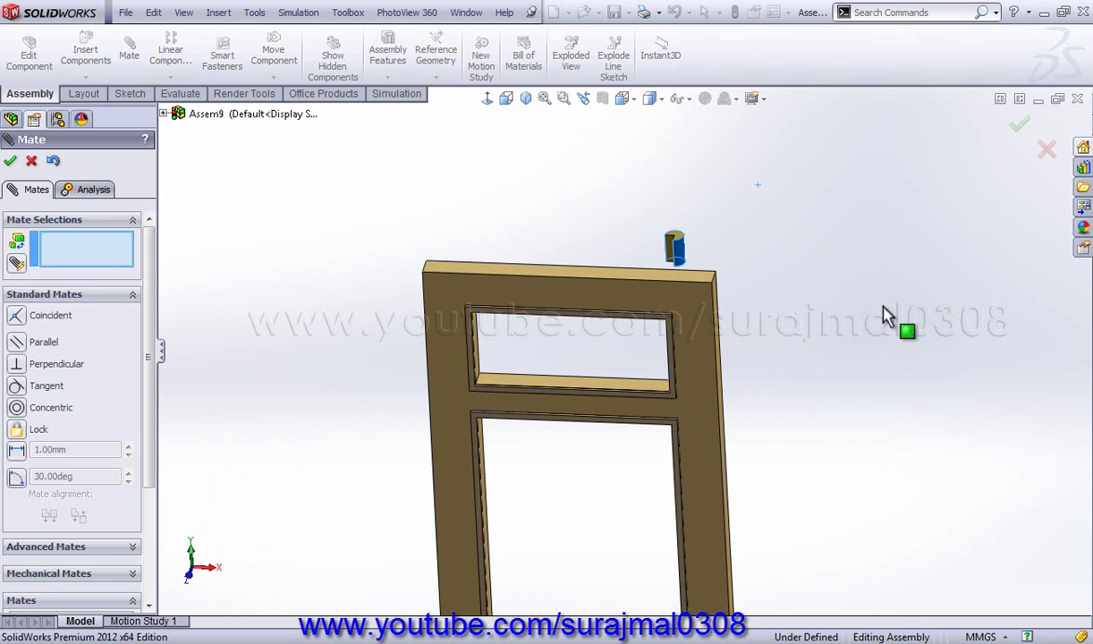
{"action": "left_click", "coordinate": [54, 161]}
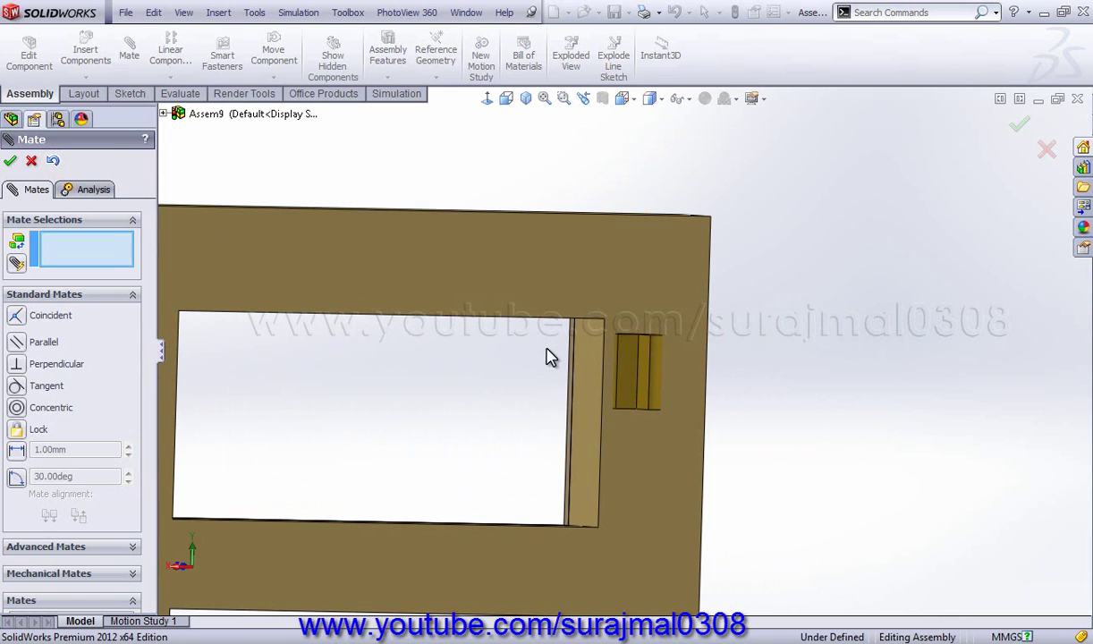
{"action": "key", "text": "ctrl+4"}
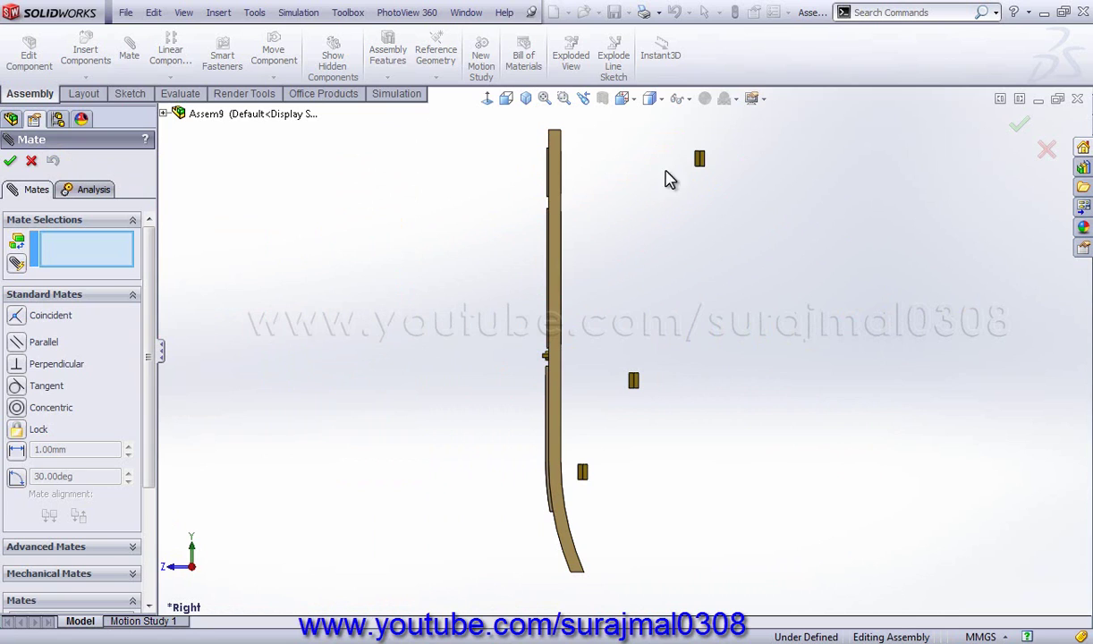
{"action": "left_click", "coordinate": [702, 161]}
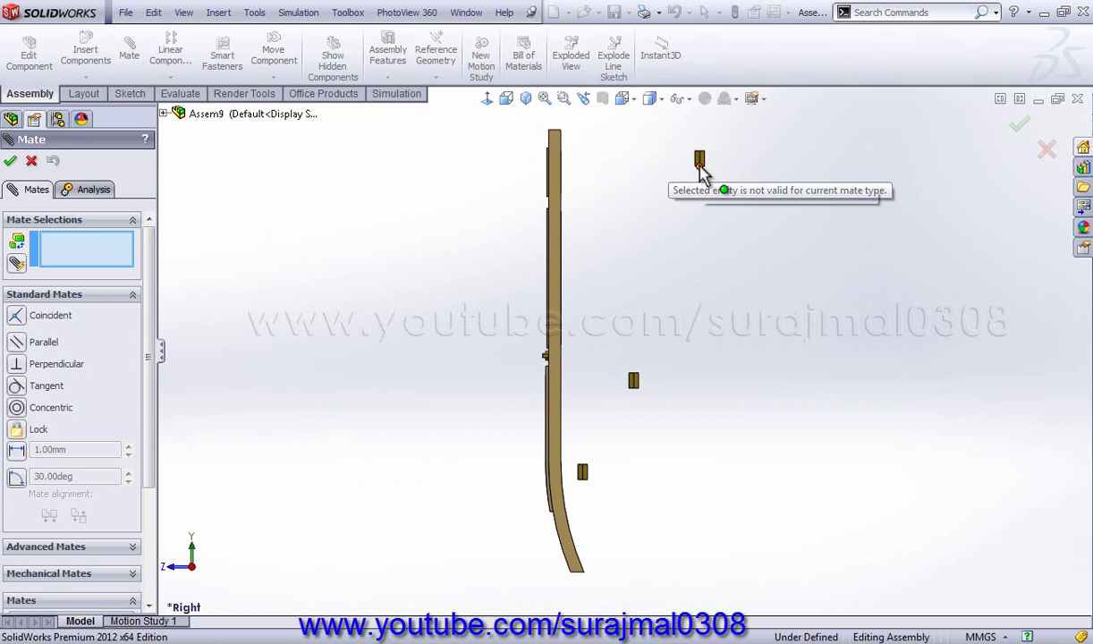
{"action": "left_click", "coordinate": [699, 163]}
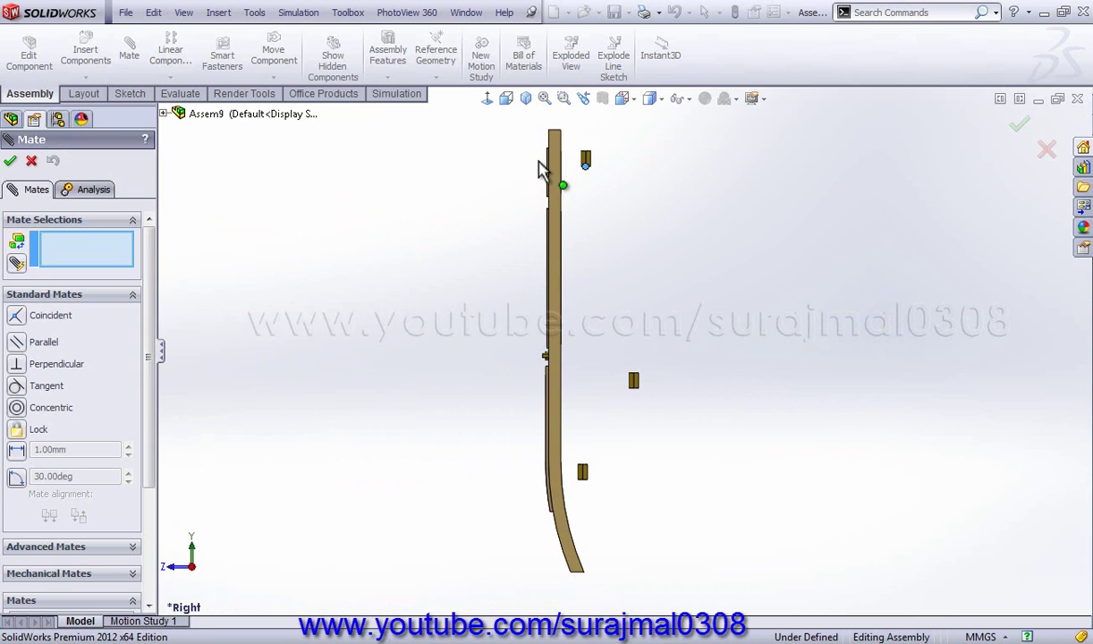
Mate the hinge's flat face coincident with the door's edge face.
{"action": "mouse_move", "coordinate": [476, 164]}
{"action": "middle_mouse_down"}
{"action": "mouse_move", "coordinate": [607, 233]}
{"action": "mouse_move", "coordinate": [531, 288]}
{"action": "mouse_move", "coordinate": [567, 236]}
{"action": "mouse_move", "coordinate": [593, 273]}
{"action": "mouse_move", "coordinate": [557, 262]}
{"action": "mouse_move", "coordinate": [566, 286]}
{"action": "mouse_move", "coordinate": [547, 274]}
{"action": "mouse_move", "coordinate": [557, 283]}
{"action": "middle_mouse_up"}
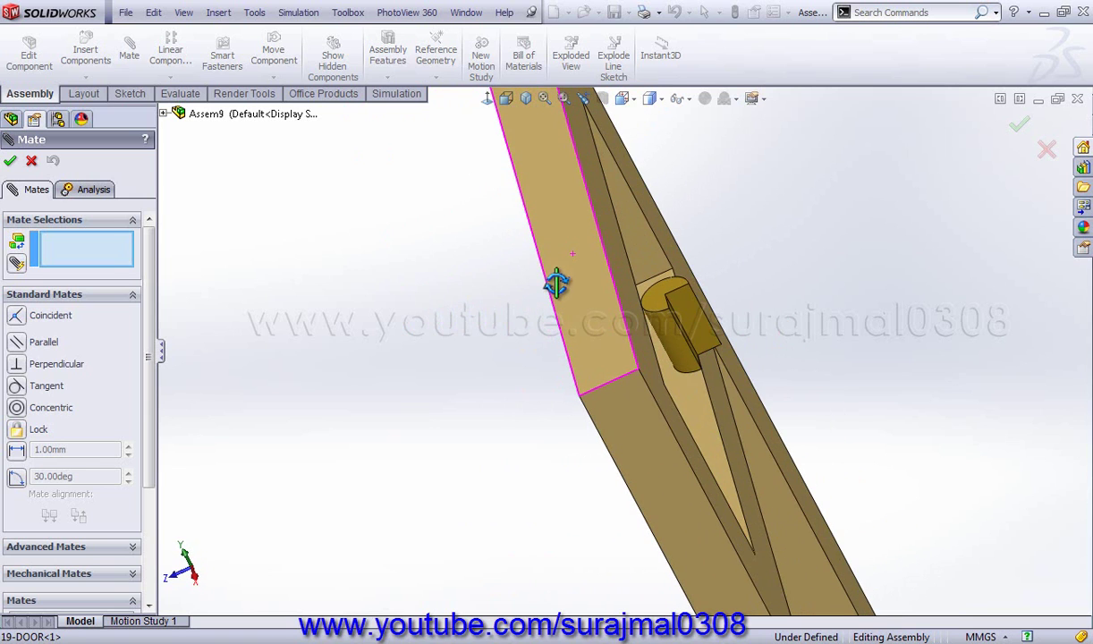
{"action": "mouse_move", "coordinate": [653, 318]}
{"action": "middle_mouse_down"}
{"action": "mouse_move", "coordinate": [590, 303]}
{"action": "mouse_move", "coordinate": [688, 333]}
{"action": "middle_mouse_up"}
{"action": "left_click", "coordinate": [614, 339]}
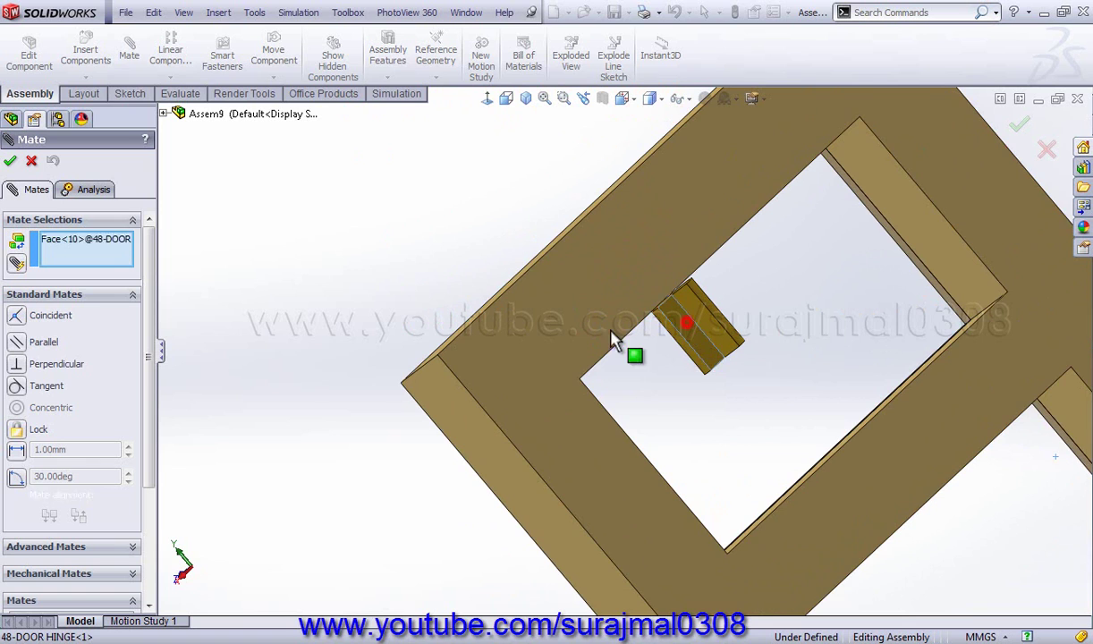
{"action": "mouse_move", "coordinate": [614, 339]}
{"action": "middle_mouse_down"}
{"action": "mouse_move", "coordinate": [635, 329]}
{"action": "mouse_move", "coordinate": [626, 444]}
{"action": "middle_mouse_up"}
{"action": "left_click", "coordinate": [581, 440]}
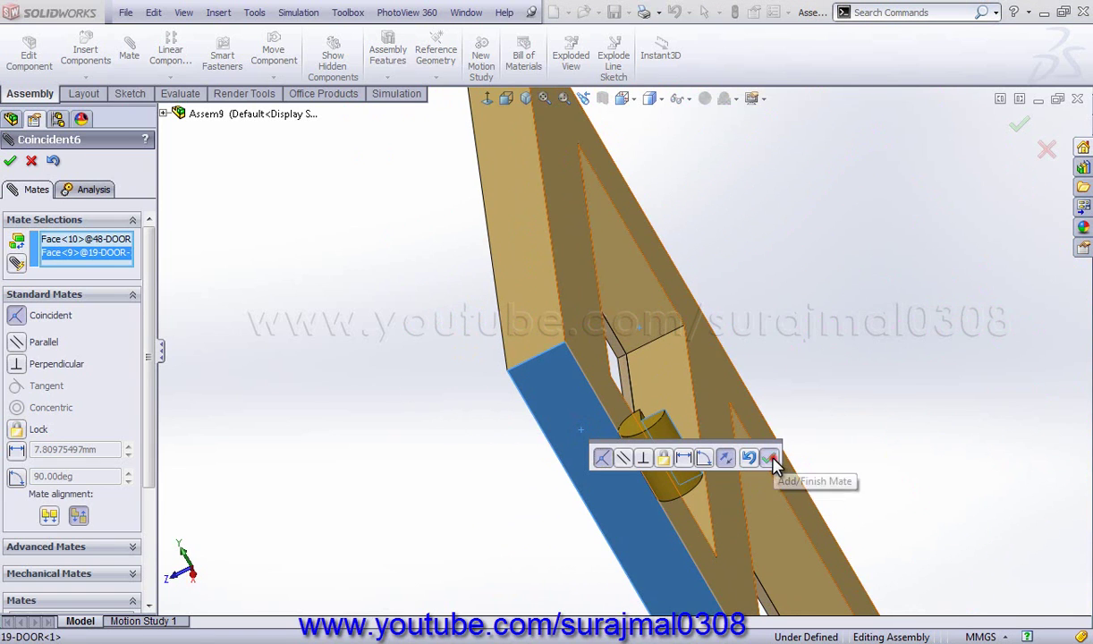
{"action": "left_click", "coordinate": [775, 461]}
Align the hinge's side face coincident with the door's front face.
{"action": "middle_click_drag", "start_coordinate": [771, 456], "coordinate": [603, 452]}
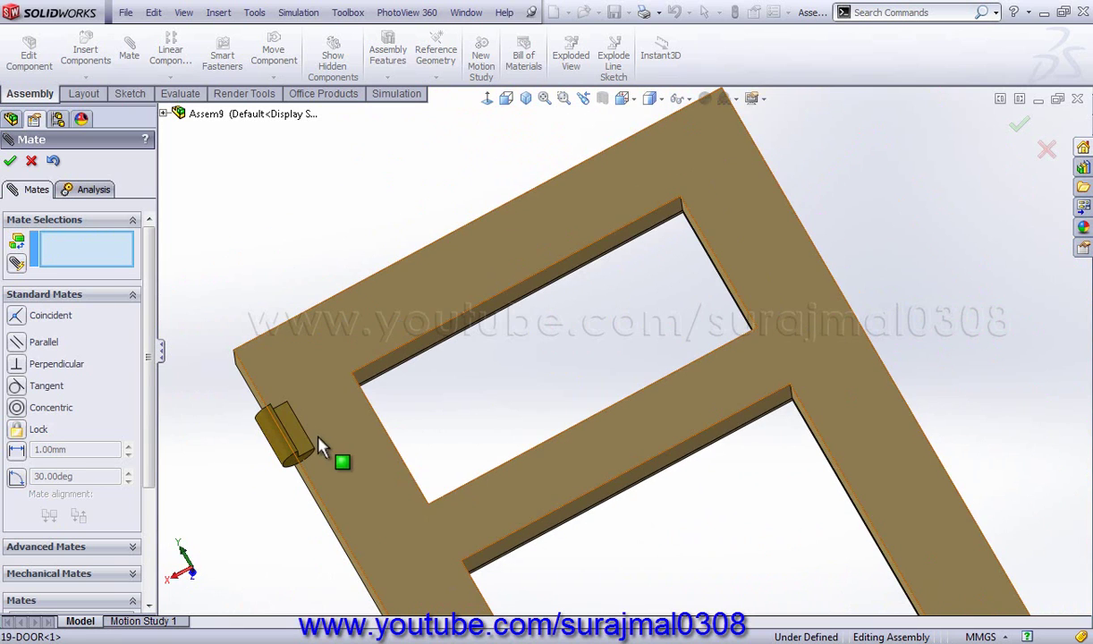
{"action": "left_click", "coordinate": [288, 438]}
{"action": "middle_click_drag", "start_coordinate": [296, 433], "coordinate": [293, 362]}
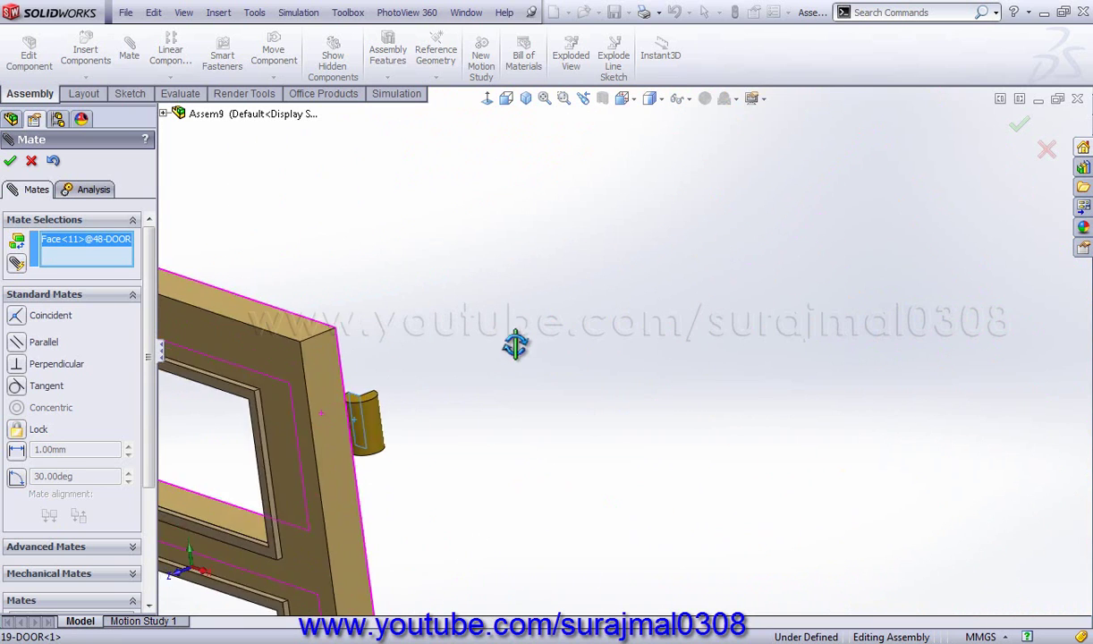
{"action": "left_click", "coordinate": [289, 360]}
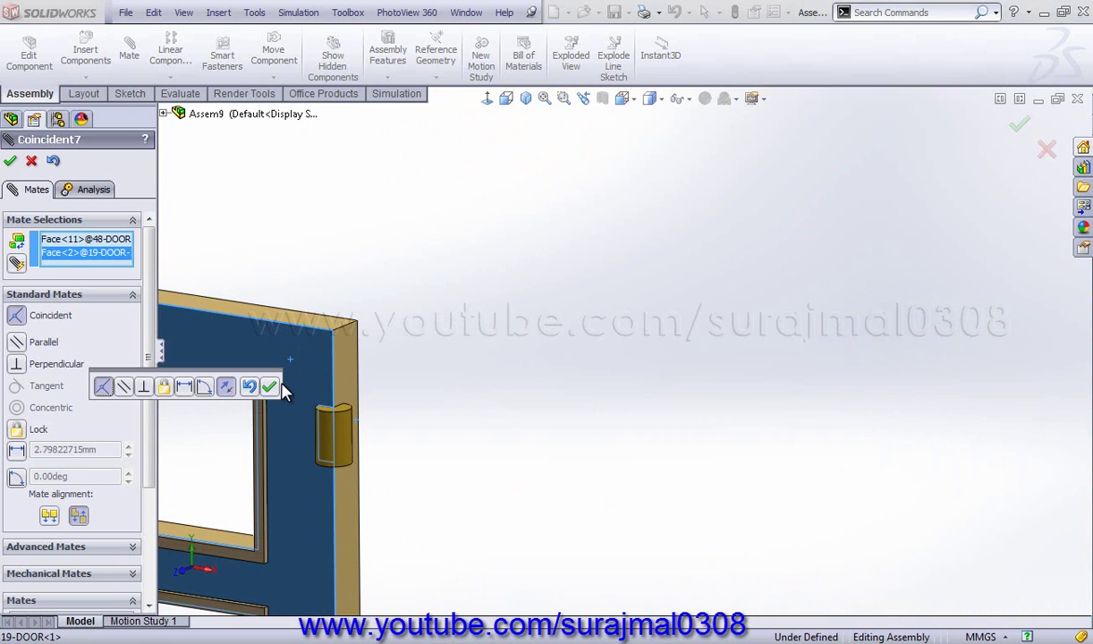
{"action": "left_click", "coordinate": [277, 387]}
{"action": "middle_click_drag", "start_coordinate": [358, 380], "coordinate": [511, 507]}
Mate the second hinge's face coincident with the door's lower glass-frame face.
{"action": "scroll", "coordinate": [586, 529], "scroll_direction": "up", "scroll_amount": 3}
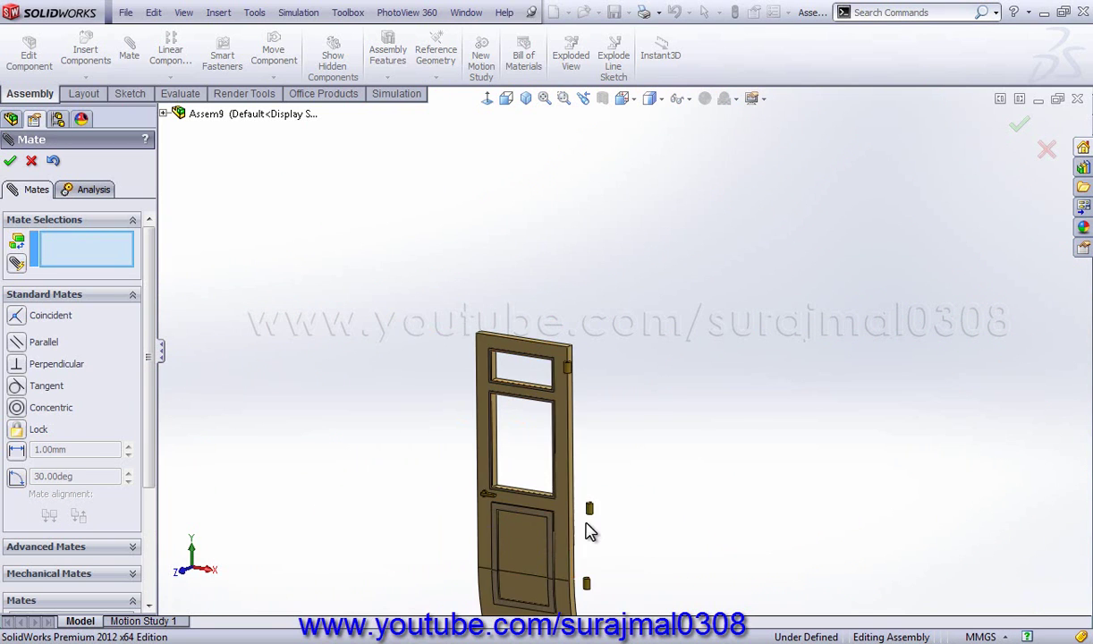
{"action": "scroll", "coordinate": [519, 391], "scroll_direction": "down", "scroll_amount": 5}
{"action": "scroll", "coordinate": [520, 391], "scroll_direction": "down", "scroll_amount": 3}
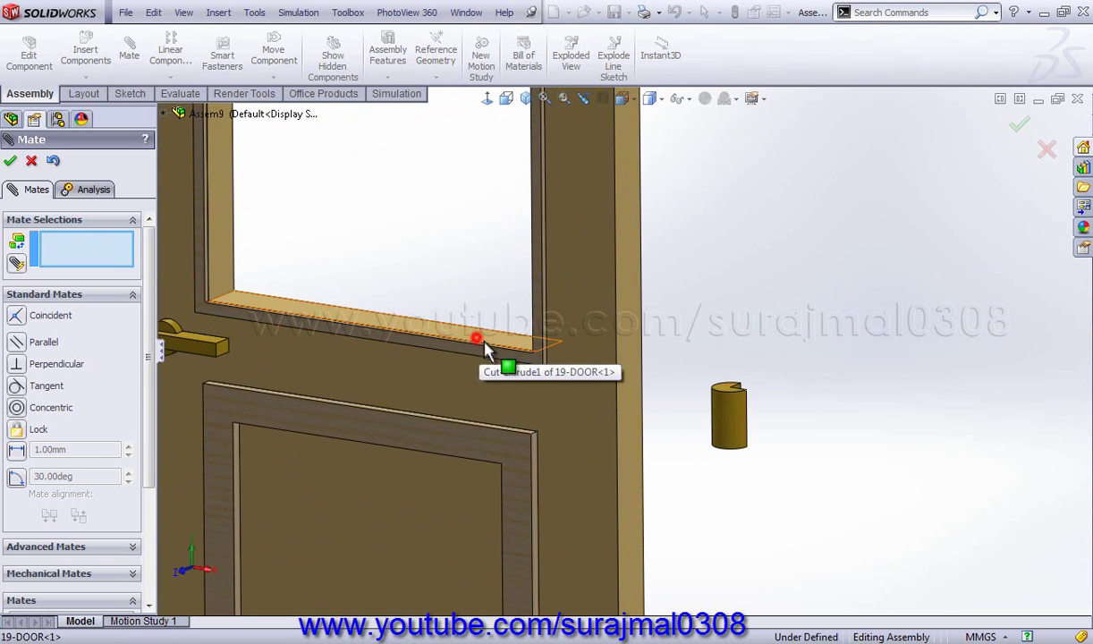
{"action": "left_click", "coordinate": [480, 340]}
{"action": "mouse_move", "coordinate": [704, 443]}
{"action": "middle_mouse_down"}
{"action": "mouse_move", "coordinate": [698, 280]}
{"action": "mouse_move", "coordinate": [749, 471]}
{"action": "middle_mouse_up"}
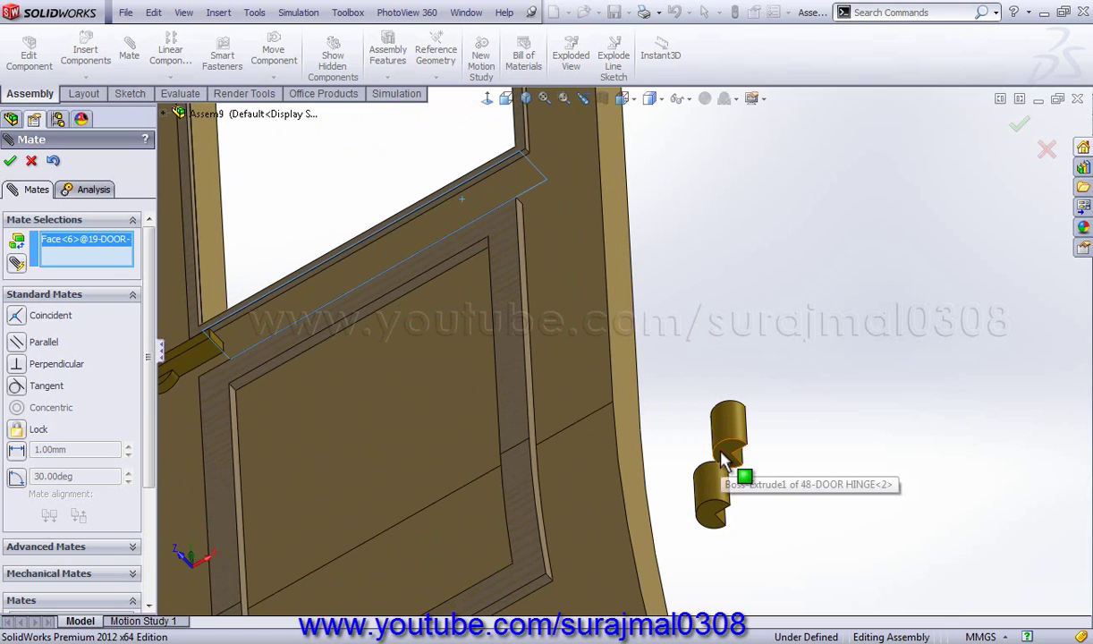
{"action": "left_click", "coordinate": [721, 456]}
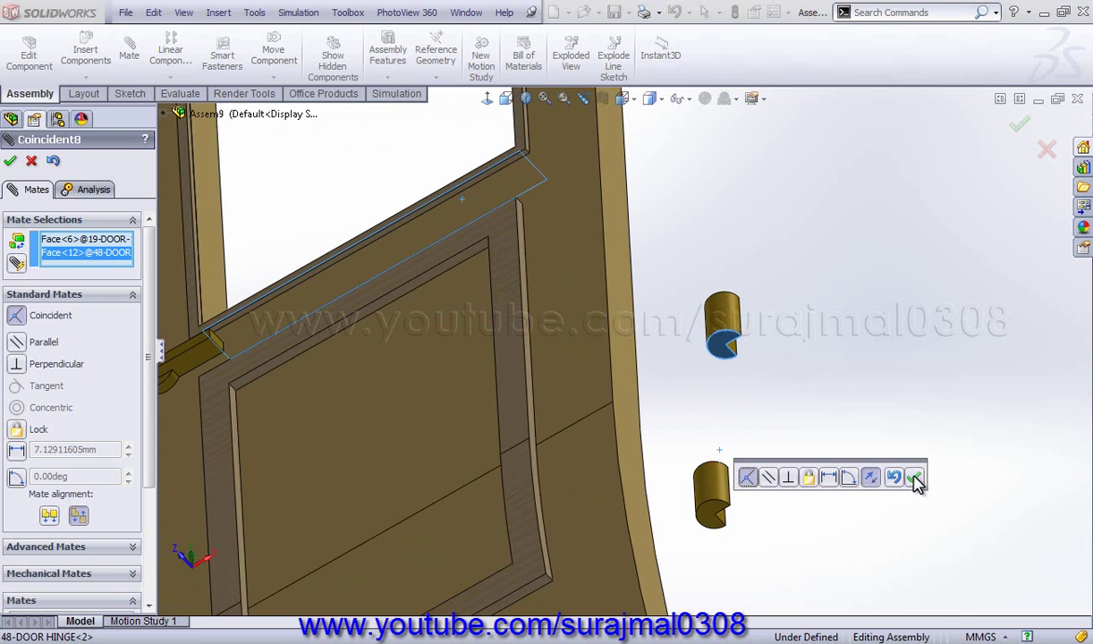
{"action": "left_click", "coordinate": [915, 479]}
Add a coincident mate between another second-hinge face and the door face.
{"action": "mouse_move", "coordinate": [781, 378]}
{"action": "middle_mouse_down"}
{"action": "mouse_move", "coordinate": [727, 332]}
{"action": "mouse_move", "coordinate": [731, 383]}
{"action": "mouse_move", "coordinate": [651, 459]}
{"action": "mouse_move", "coordinate": [697, 547]}
{"action": "mouse_move", "coordinate": [751, 375]}
{"action": "middle_mouse_up"}
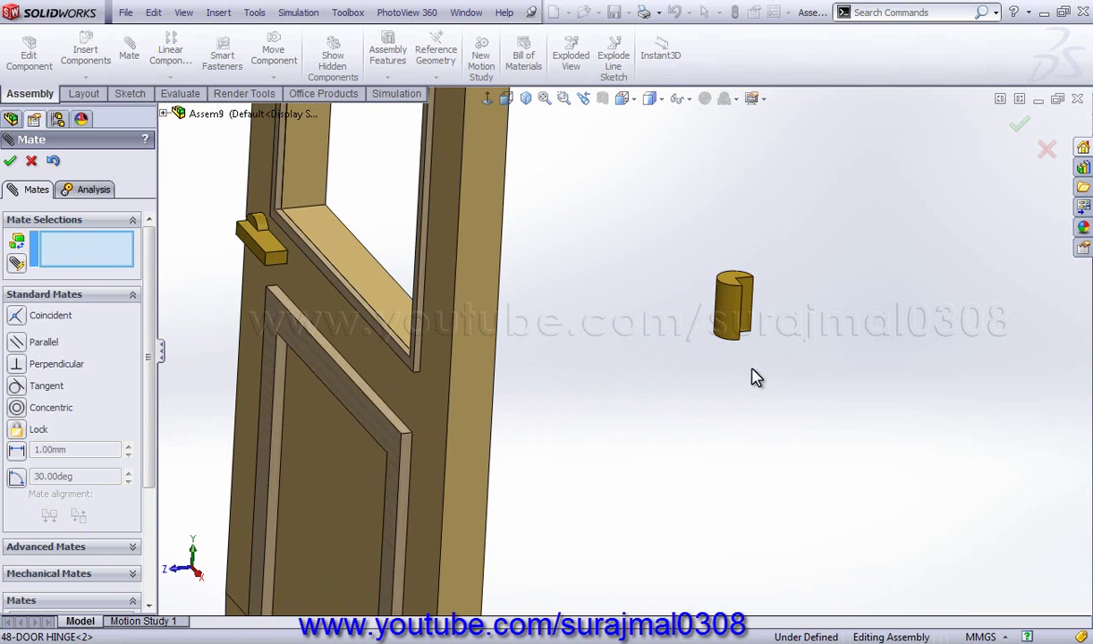
{"action": "left_click", "coordinate": [750, 293]}
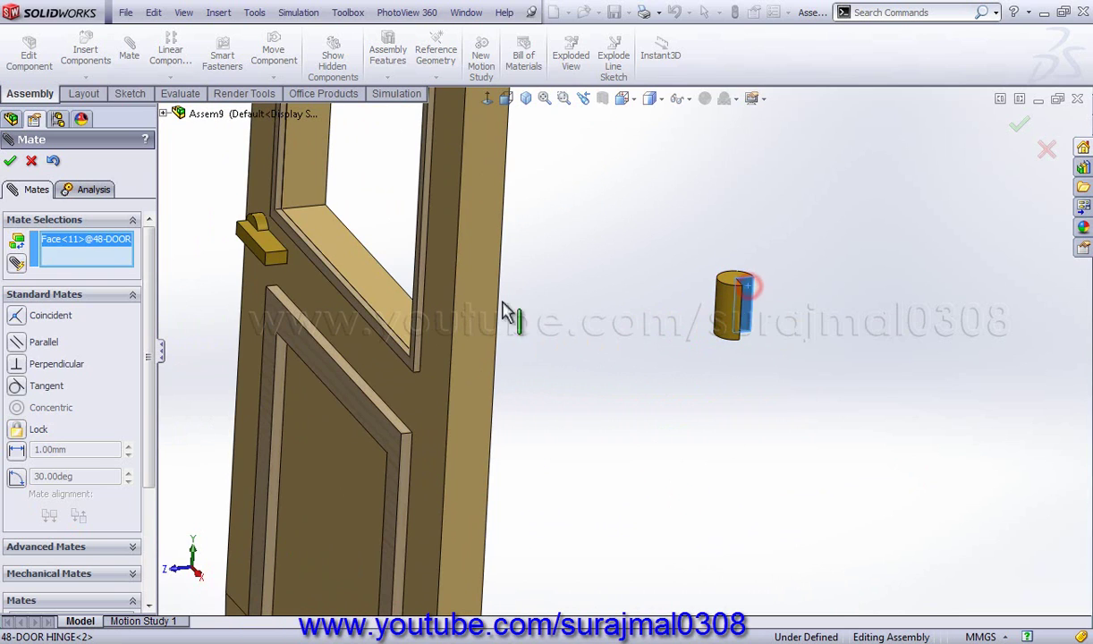
{"action": "left_click", "coordinate": [444, 300]}
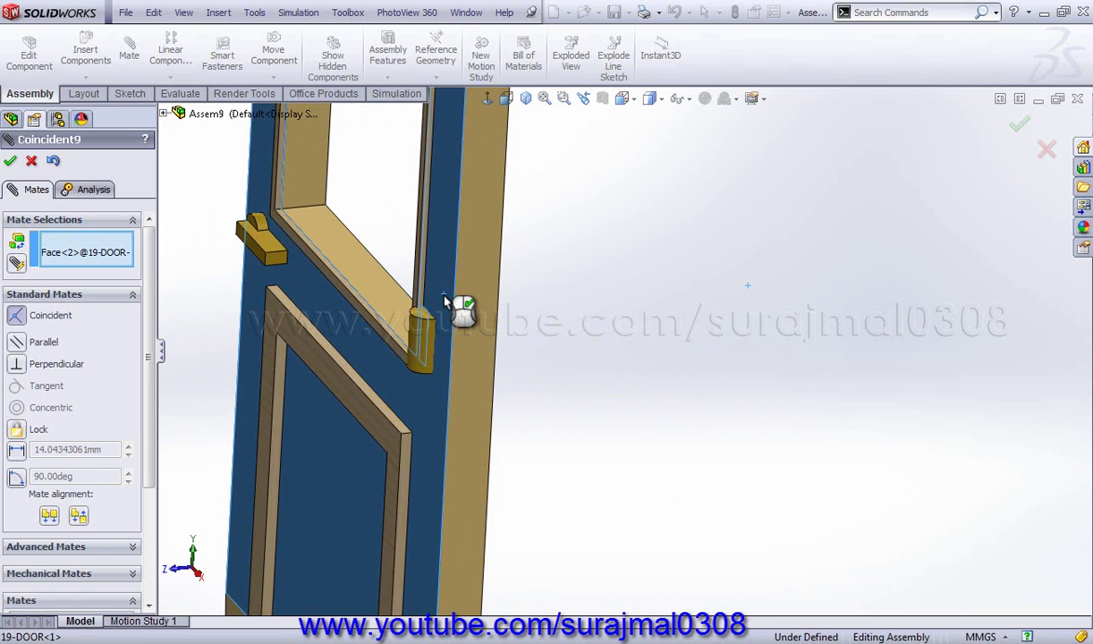
{"action": "left_click", "coordinate": [424, 275]}
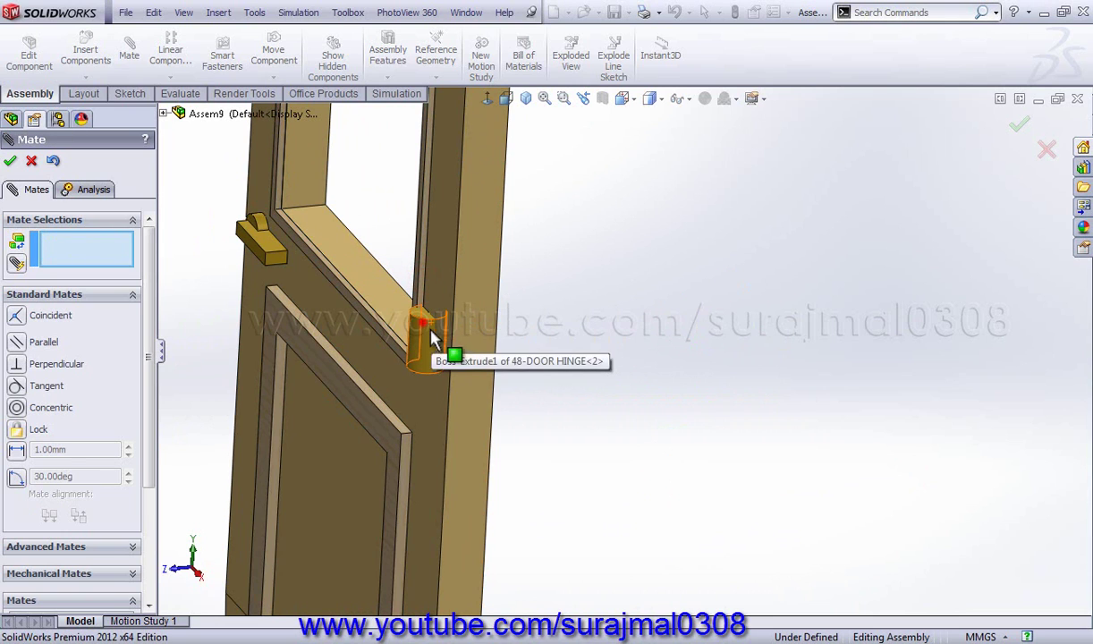
Mate the second hinge coincident with the door's outer edge face.
{"action": "left_click_drag", "start_coordinate": [500, 403], "coordinate": [542, 441]}
{"action": "left_click", "coordinate": [490, 366]}
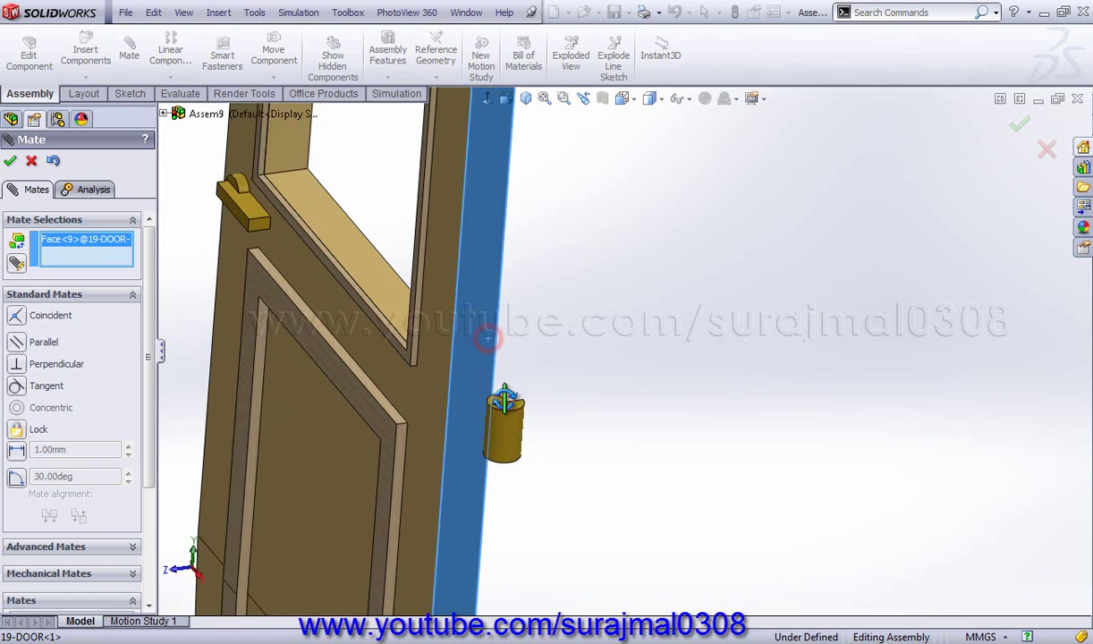
{"action": "middle_click_drag", "start_coordinate": [495, 394], "coordinate": [590, 586]}
{"action": "scroll", "coordinate": [551, 500], "scroll_direction": "down", "scroll_amount": 4}
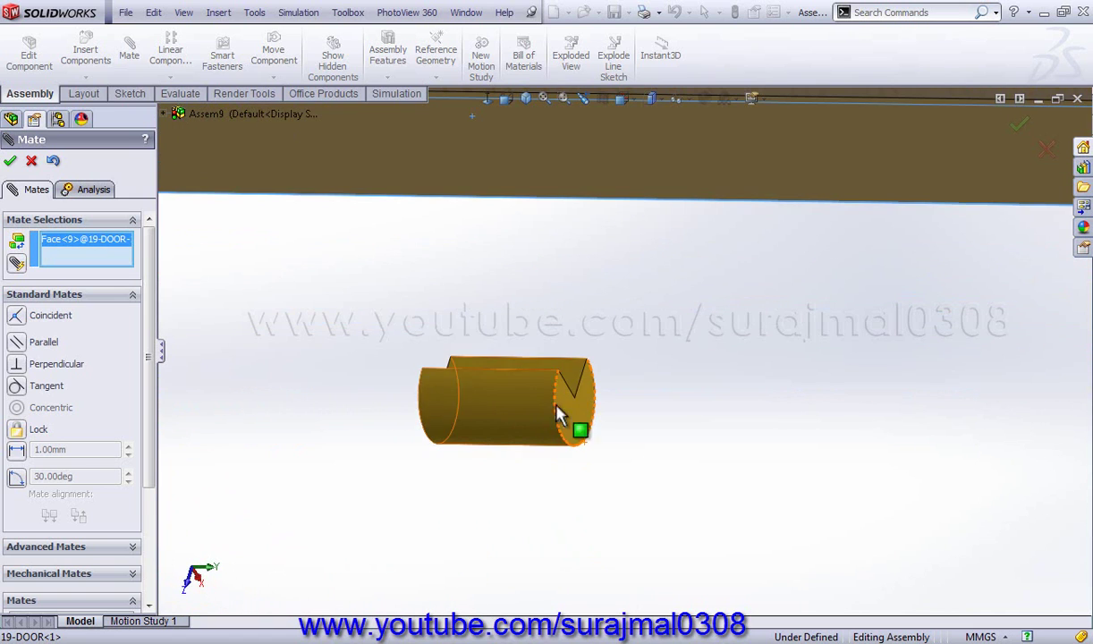
{"action": "left_click", "coordinate": [576, 386]}
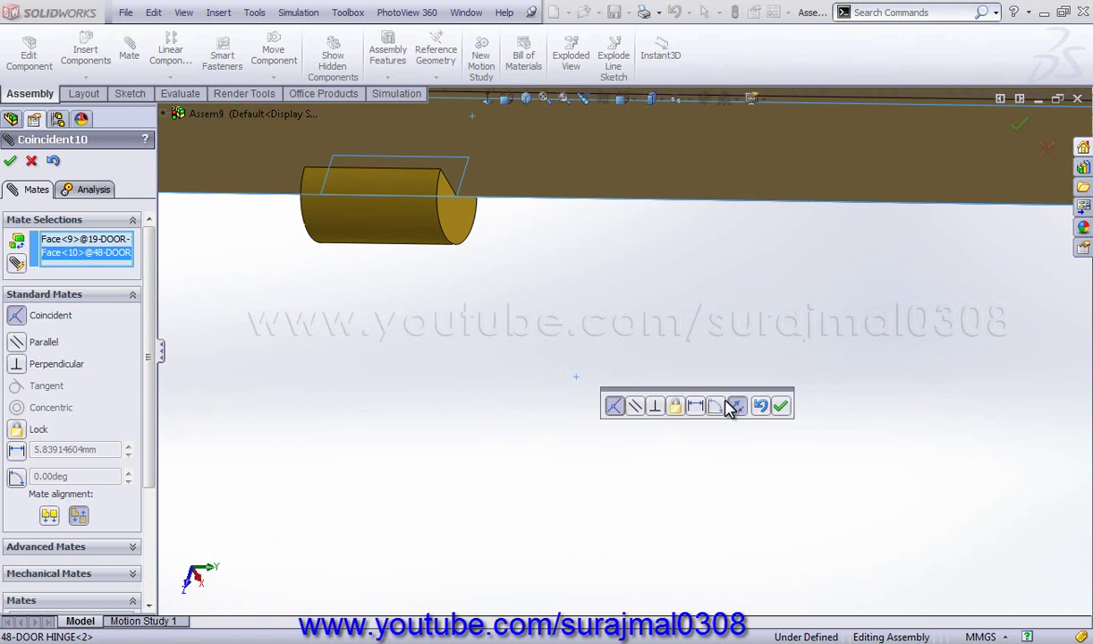
{"action": "left_click", "coordinate": [780, 407]}
{"action": "scroll", "coordinate": [608, 372], "scroll_direction": "up", "scroll_amount": 5}
{"action": "mouse_move", "coordinate": [602, 371]}
{"action": "middle_mouse_down"}
{"action": "mouse_move", "coordinate": [537, 321]}
{"action": "mouse_move", "coordinate": [520, 175]}
{"action": "middle_mouse_up"}
Mate the third hinge's end face coincident with the door's edge.
{"action": "scroll", "coordinate": [517, 434], "scroll_direction": "down", "scroll_amount": 4}
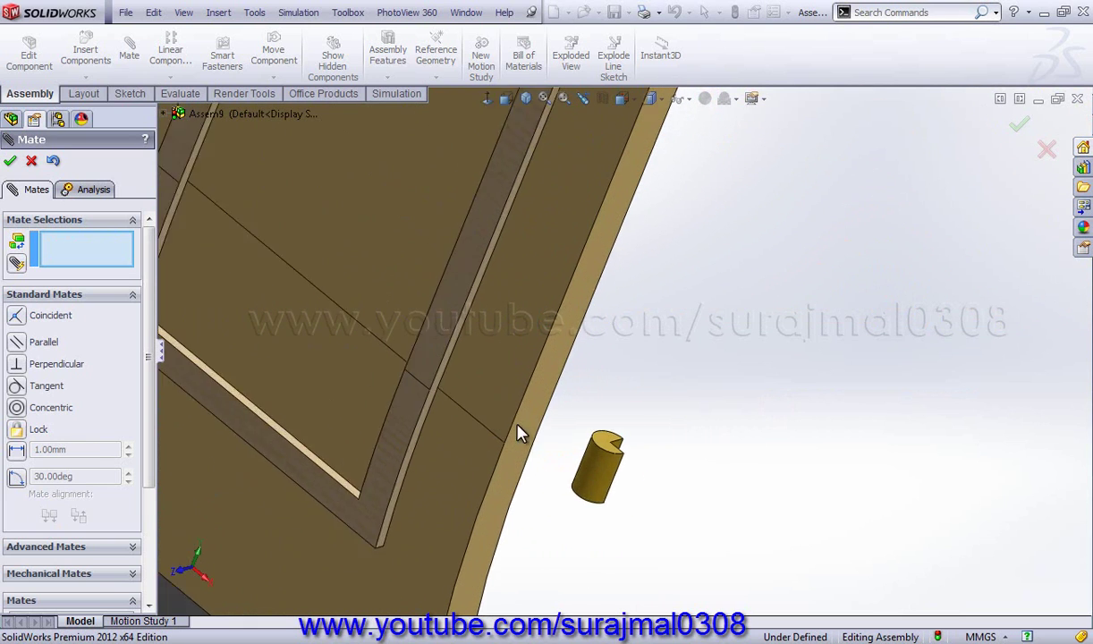
{"action": "scroll", "coordinate": [497, 426], "scroll_direction": "down", "scroll_amount": 1}
{"action": "left_click", "coordinate": [489, 425]}
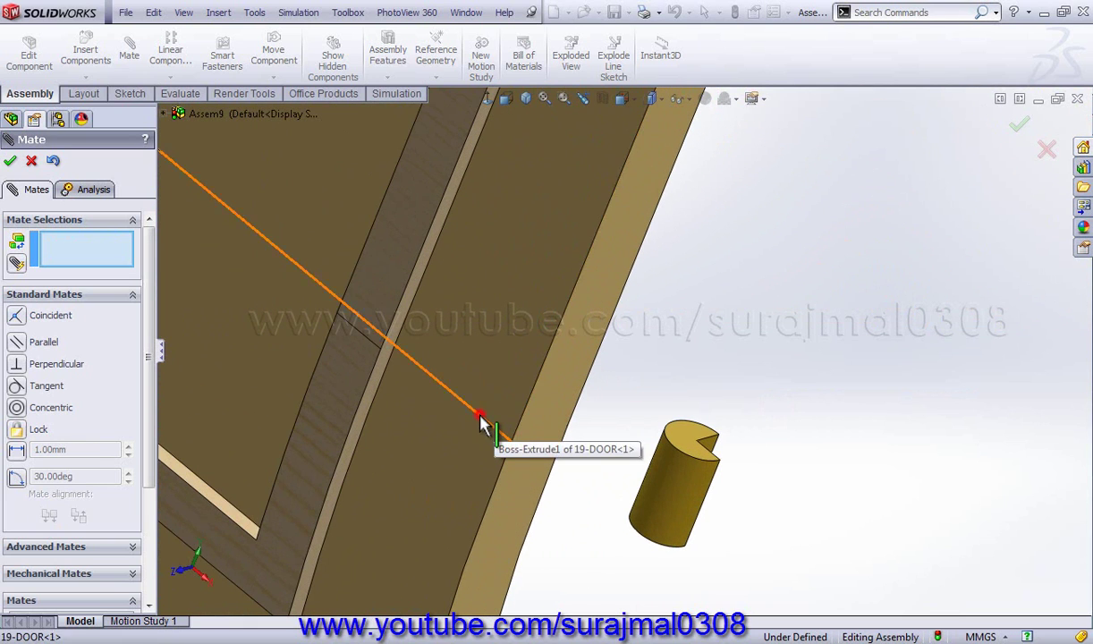
{"action": "left_click", "coordinate": [656, 539]}
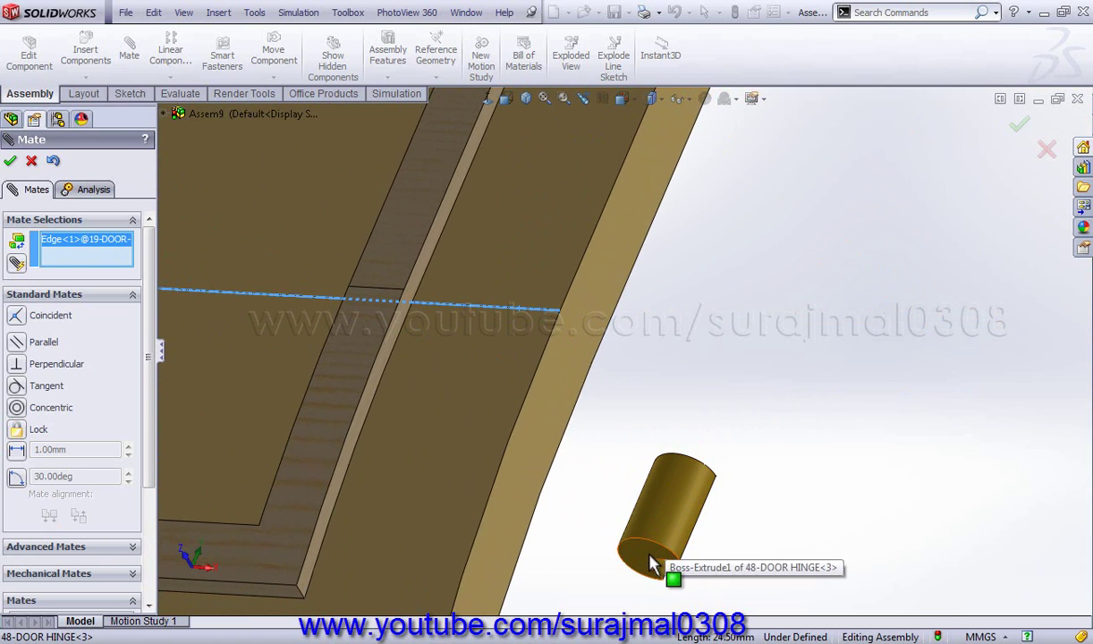
{"action": "left_click", "coordinate": [650, 559]}
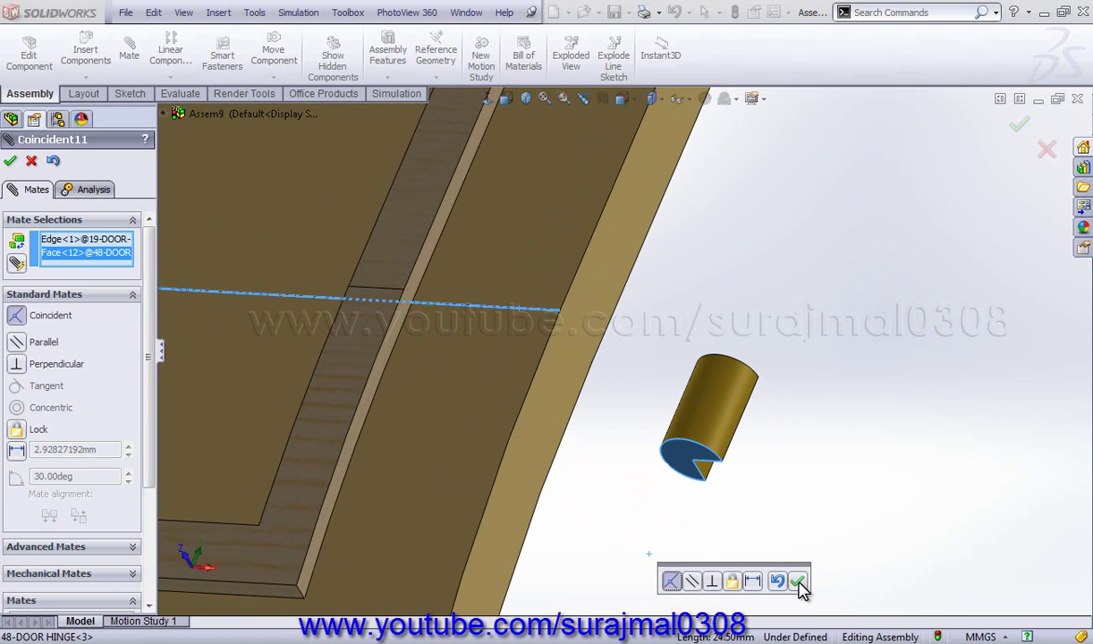
{"action": "left_click", "coordinate": [797, 581]}
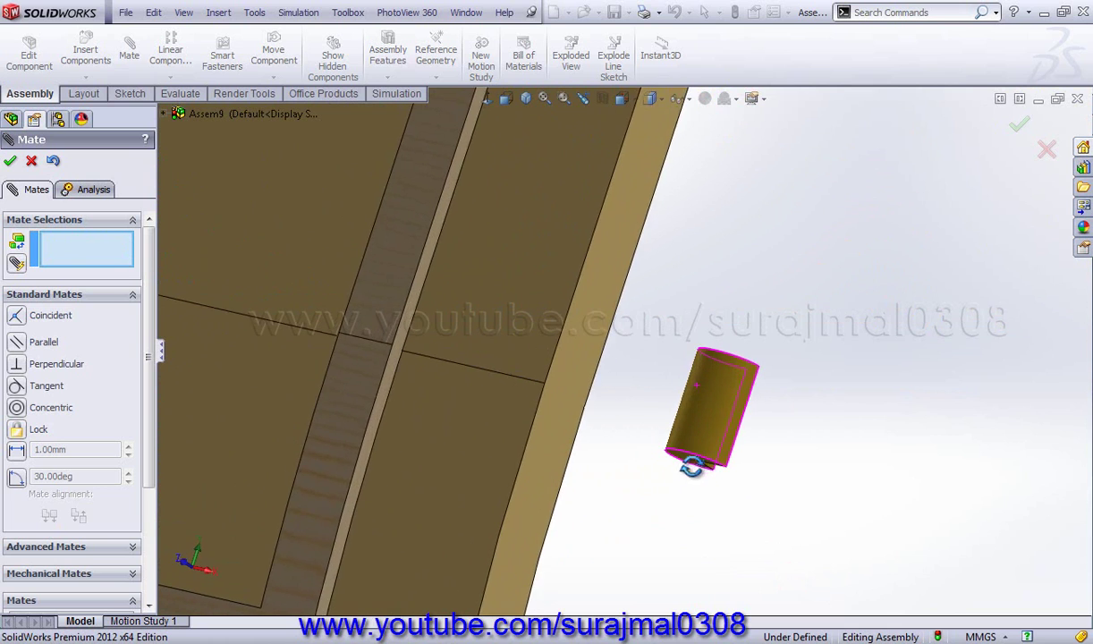
Seat the third hinge's flat side face coincident on the door edge face.
{"action": "middle_click_drag", "start_coordinate": [691, 467], "coordinate": [559, 479]}
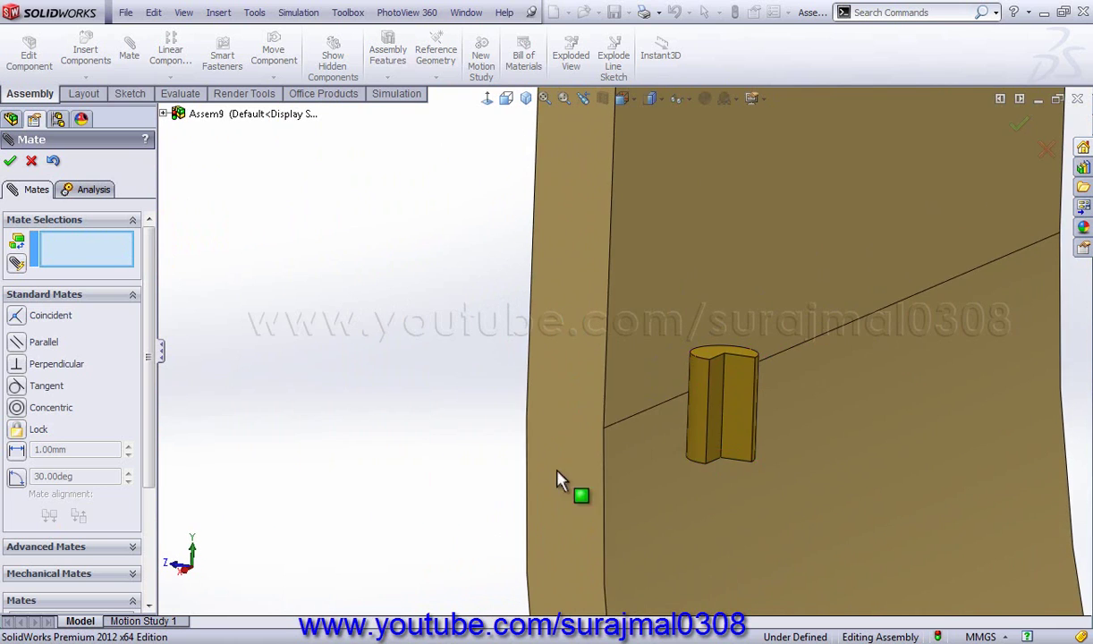
{"action": "left_click", "coordinate": [714, 402]}
{"action": "mouse_move", "coordinate": [622, 410]}
{"action": "middle_mouse_down"}
{"action": "mouse_move", "coordinate": [653, 402]}
{"action": "mouse_move", "coordinate": [716, 430]}
{"action": "middle_mouse_up"}
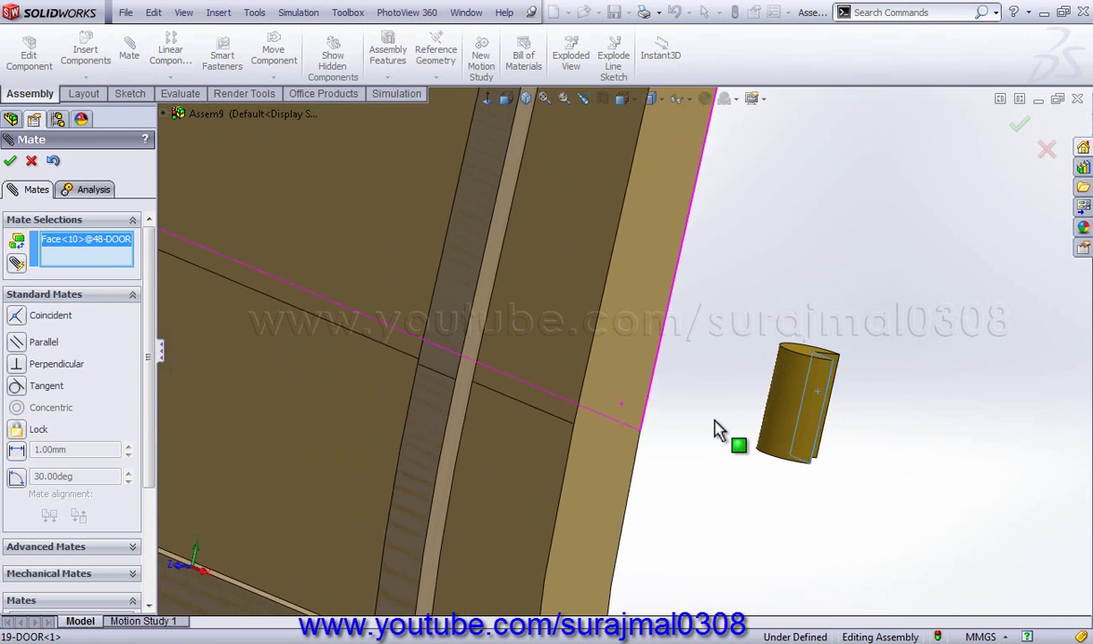
{"action": "left_click", "coordinate": [641, 361]}
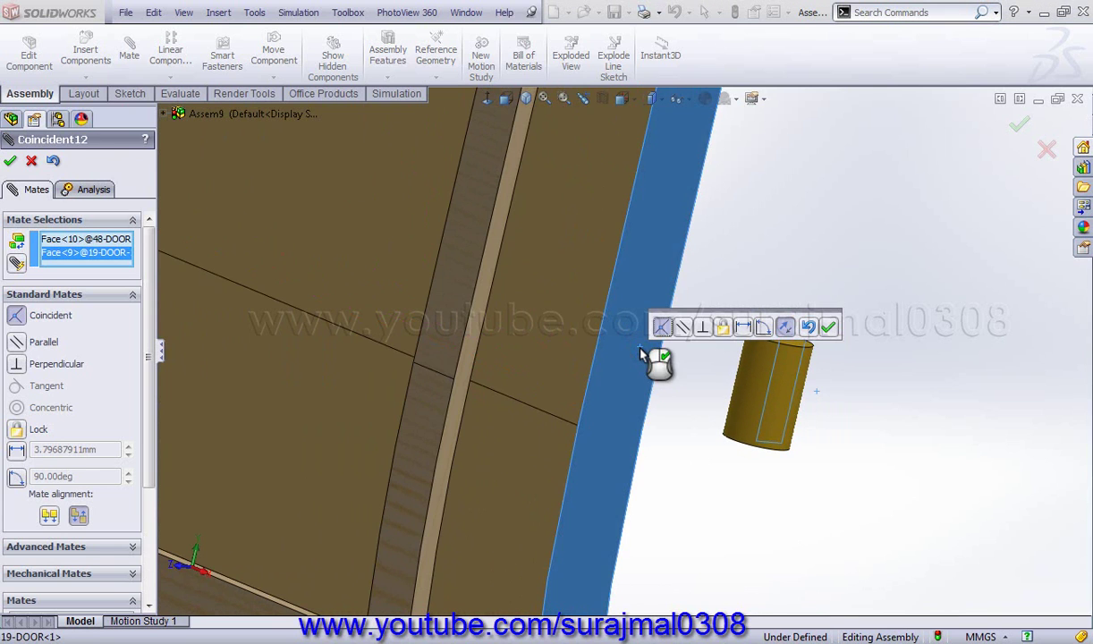
{"action": "left_click", "coordinate": [830, 327]}
Align the third hinge coincident with the door face, fully defining the assembly.
{"action": "middle_click_drag", "start_coordinate": [829, 322], "coordinate": [597, 299]}
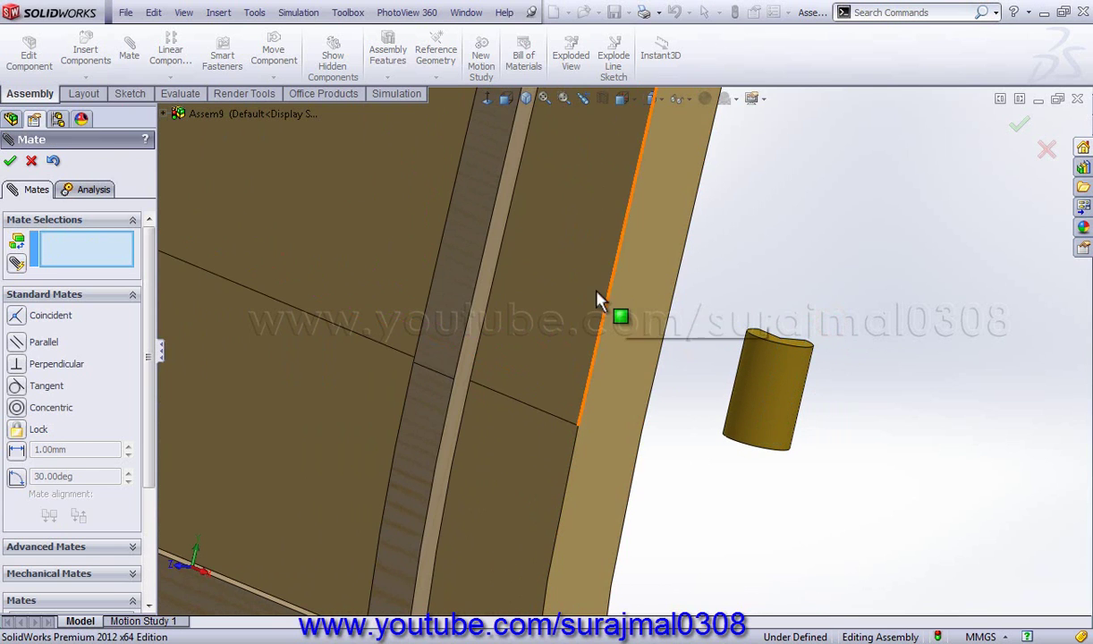
{"action": "left_click", "coordinate": [586, 288]}
{"action": "middle_click_drag", "start_coordinate": [703, 358], "coordinate": [520, 385]}
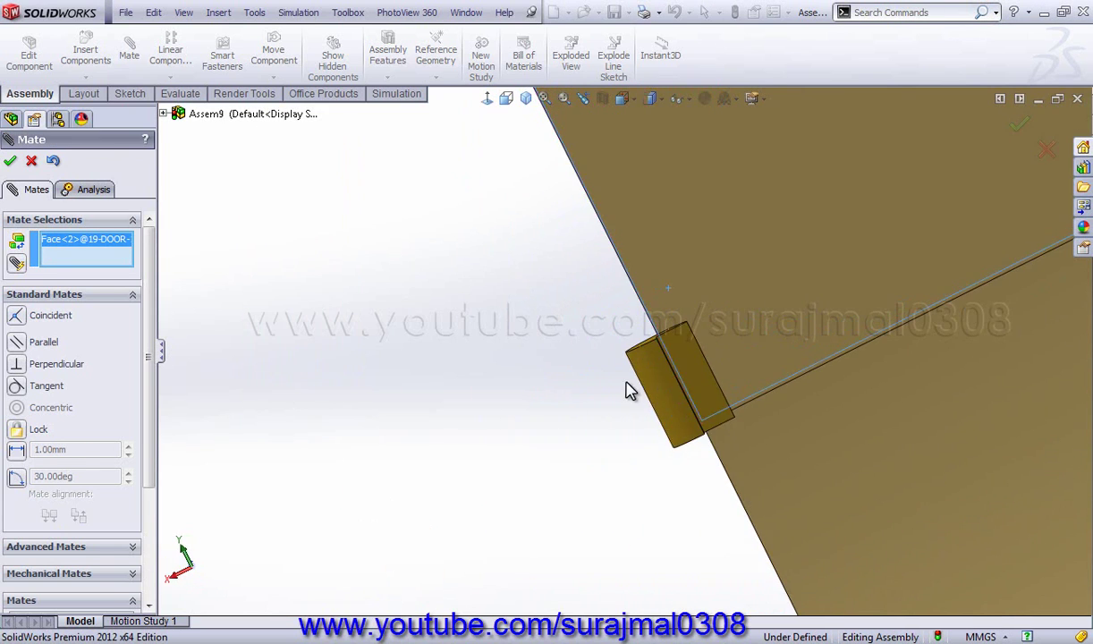
{"action": "left_click", "coordinate": [696, 358]}
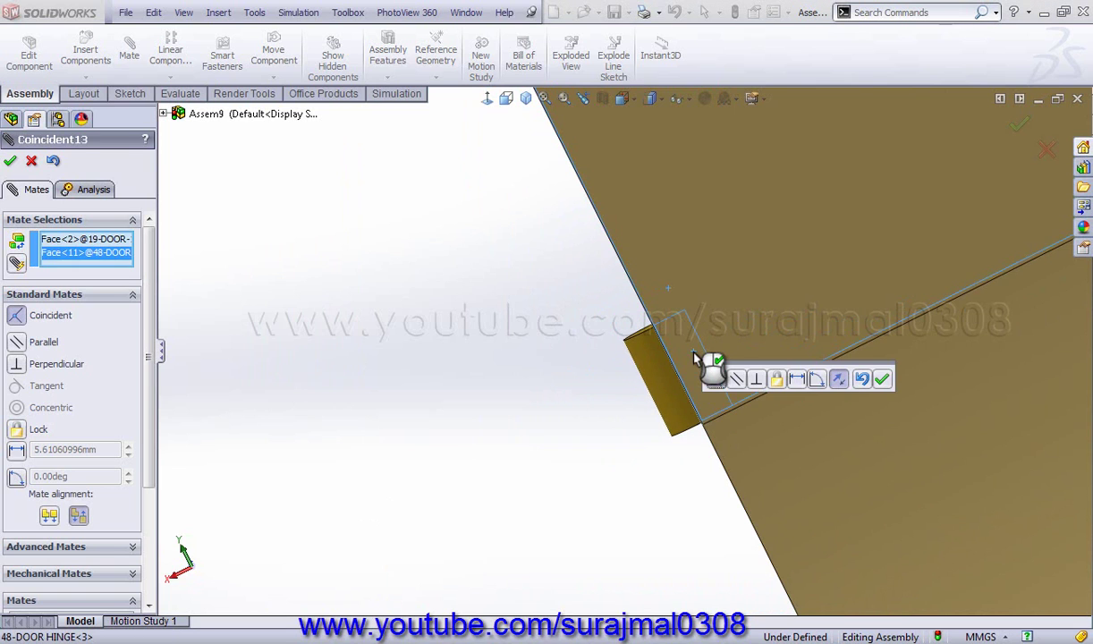
{"action": "middle_click_drag", "start_coordinate": [657, 367], "coordinate": [864, 383]}
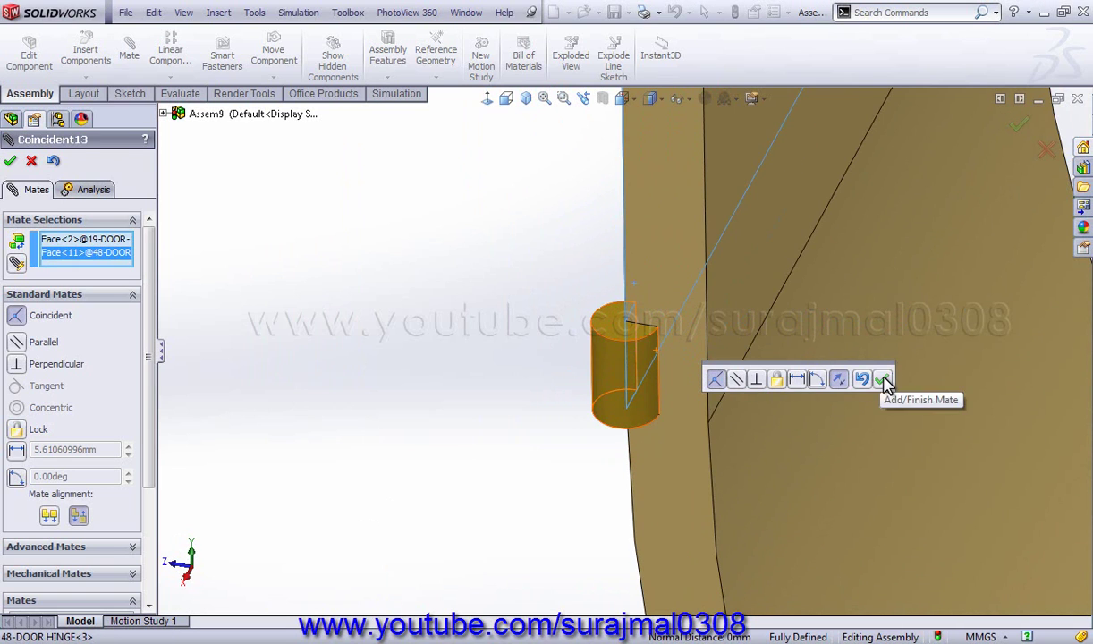
{"action": "left_click", "coordinate": [883, 381]}
{"action": "left_click", "coordinate": [9, 161]}
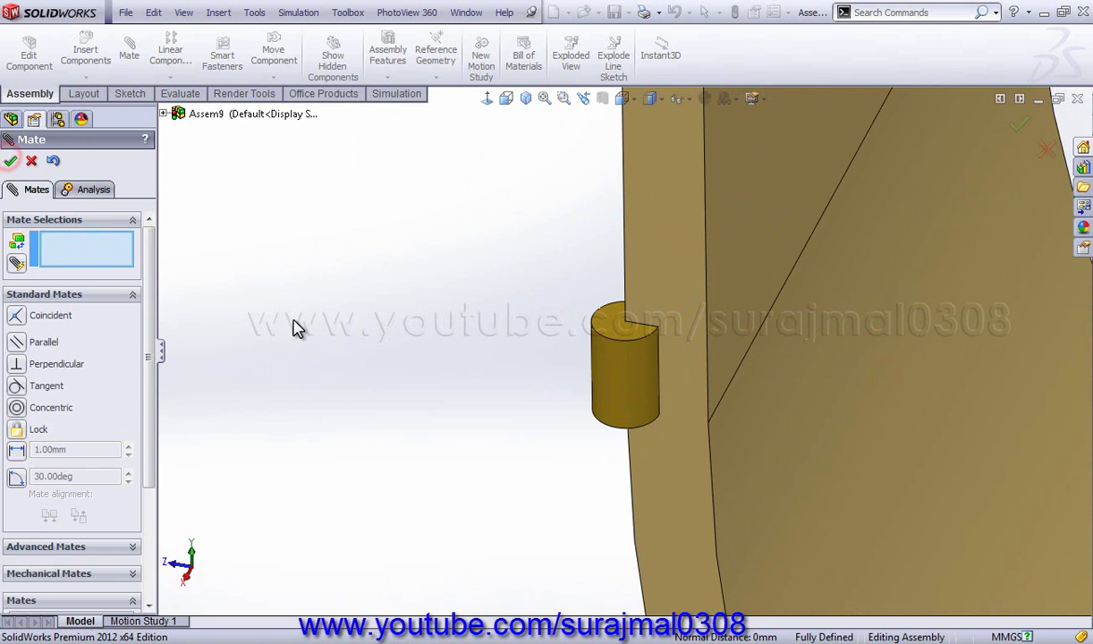
Orbit around the door to inspect the mated hinges, returning to trimetric view.
{"action": "key", "text": "ctrl+7"}
{"action": "scroll", "coordinate": [676, 383], "scroll_direction": "down", "scroll_amount": 3}
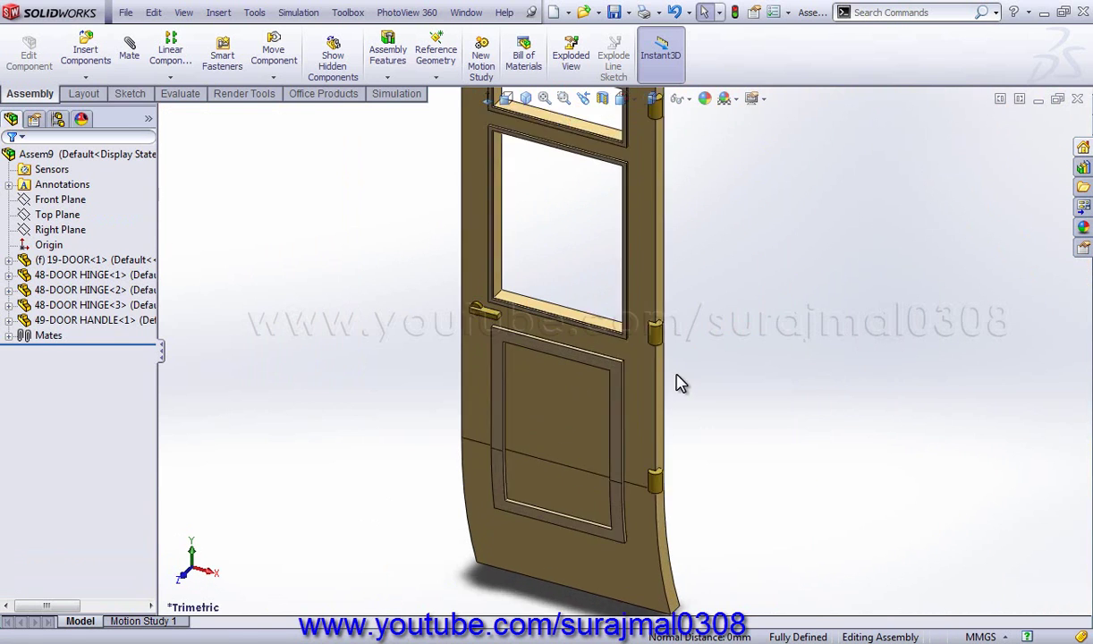
{"action": "scroll", "coordinate": [641, 332], "scroll_direction": "down", "scroll_amount": 2}
{"action": "mouse_move", "coordinate": [641, 332]}
{"action": "middle_mouse_down"}
{"action": "mouse_move", "coordinate": [663, 285]}
{"action": "mouse_move", "coordinate": [825, 318]}
{"action": "middle_mouse_up"}
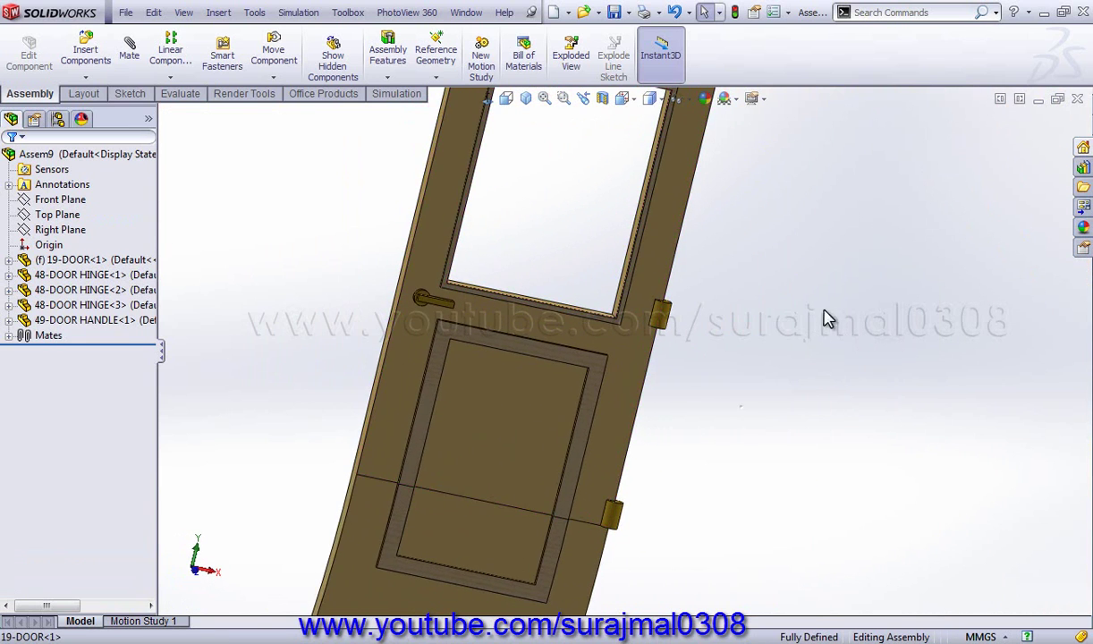
{"action": "key", "text": "ctrl+7"}
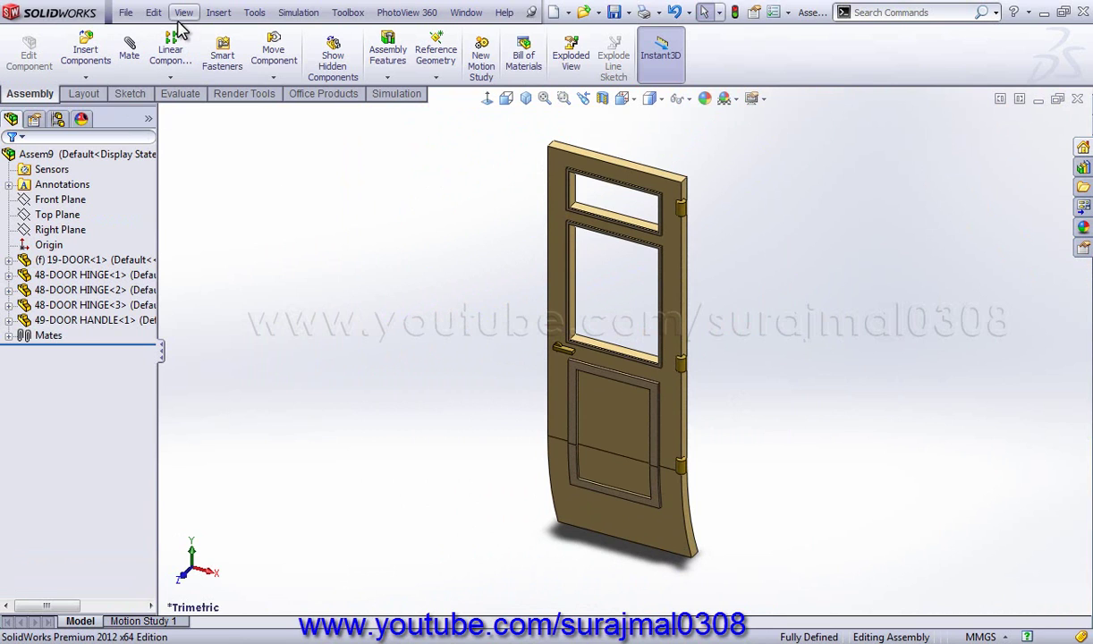
Insert a new part, Part3^Assem9, sketching on the door's front face.
{"action": "left_click", "coordinate": [218, 14]}
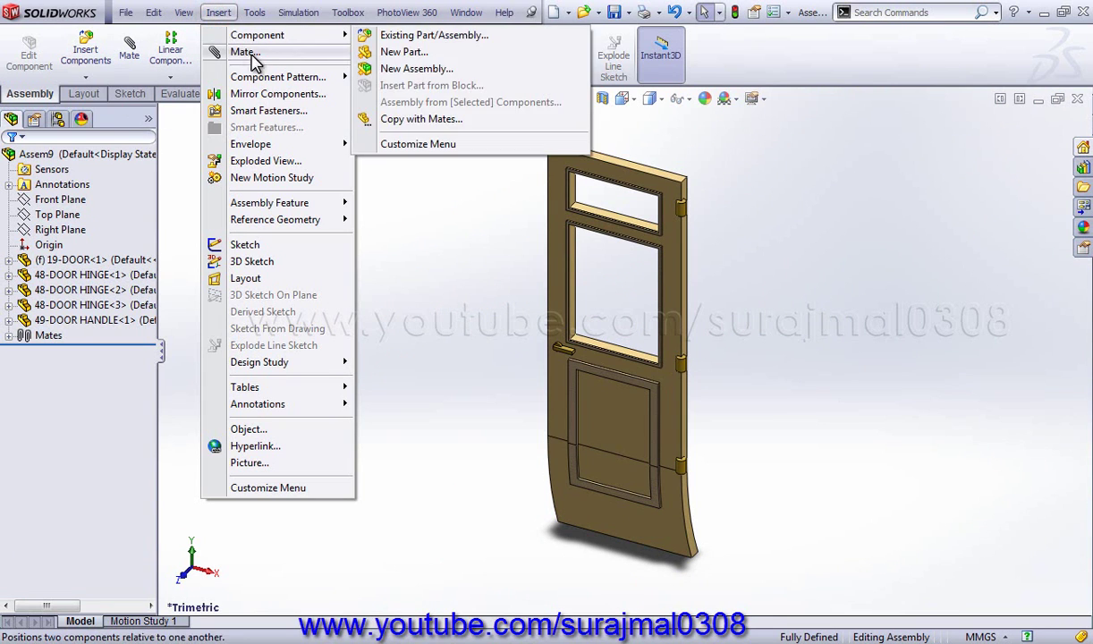
{"action": "mouse_move", "coordinate": [257, 35]}
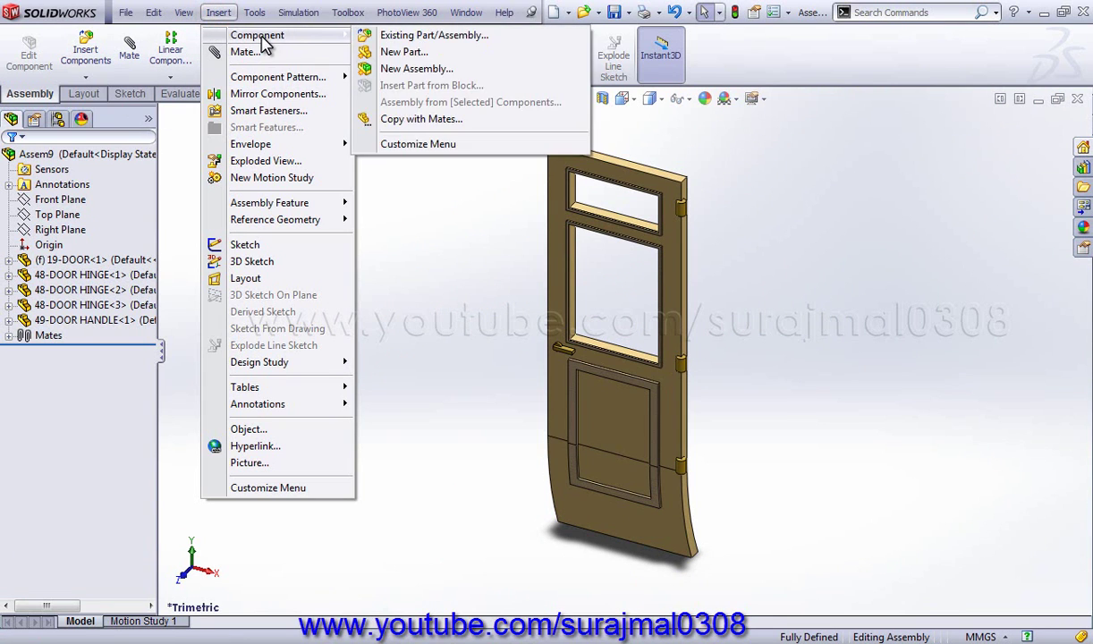
{"action": "left_click", "coordinate": [401, 52]}
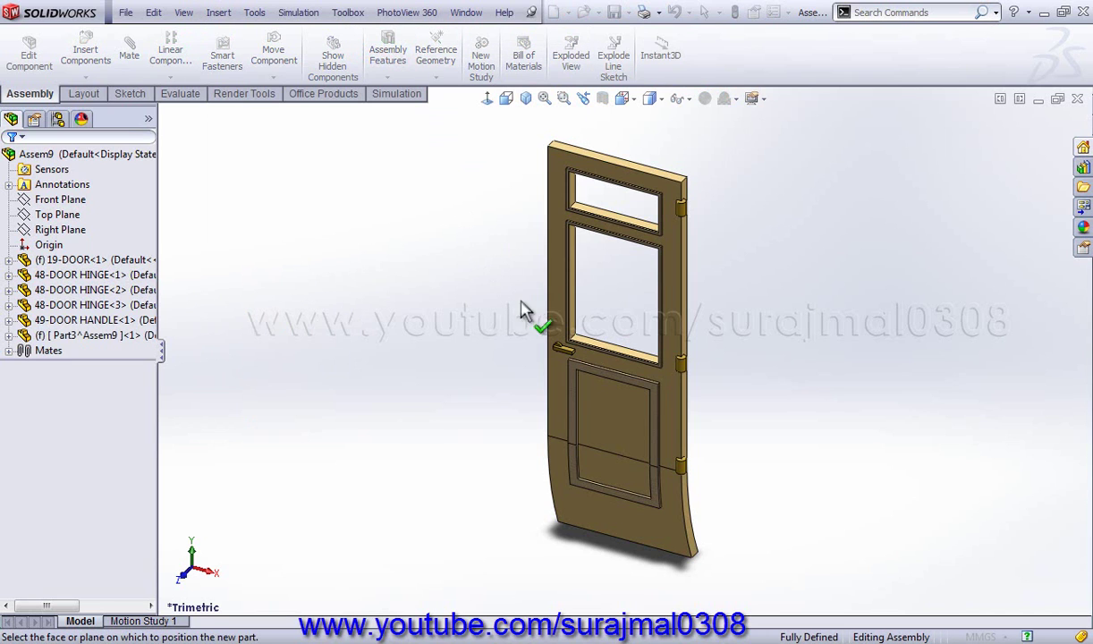
{"action": "mouse_move", "coordinate": [619, 325]}
{"action": "middle_mouse_down"}
{"action": "mouse_move", "coordinate": [484, 253]}
{"action": "mouse_move", "coordinate": [480, 324]}
{"action": "middle_mouse_up"}
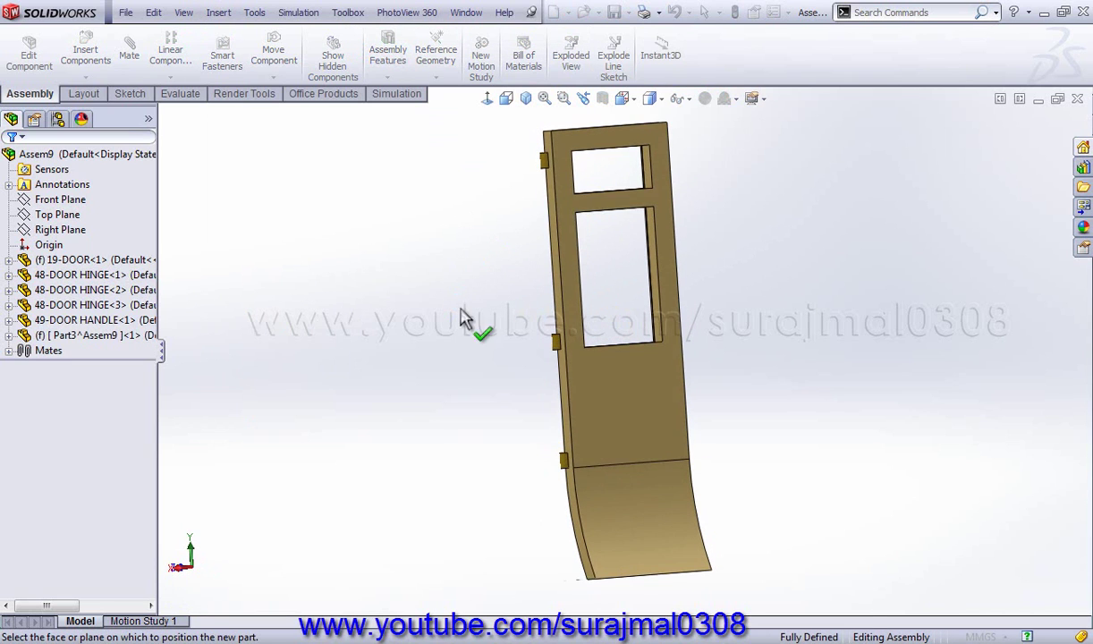
{"action": "left_click", "coordinate": [598, 371]}
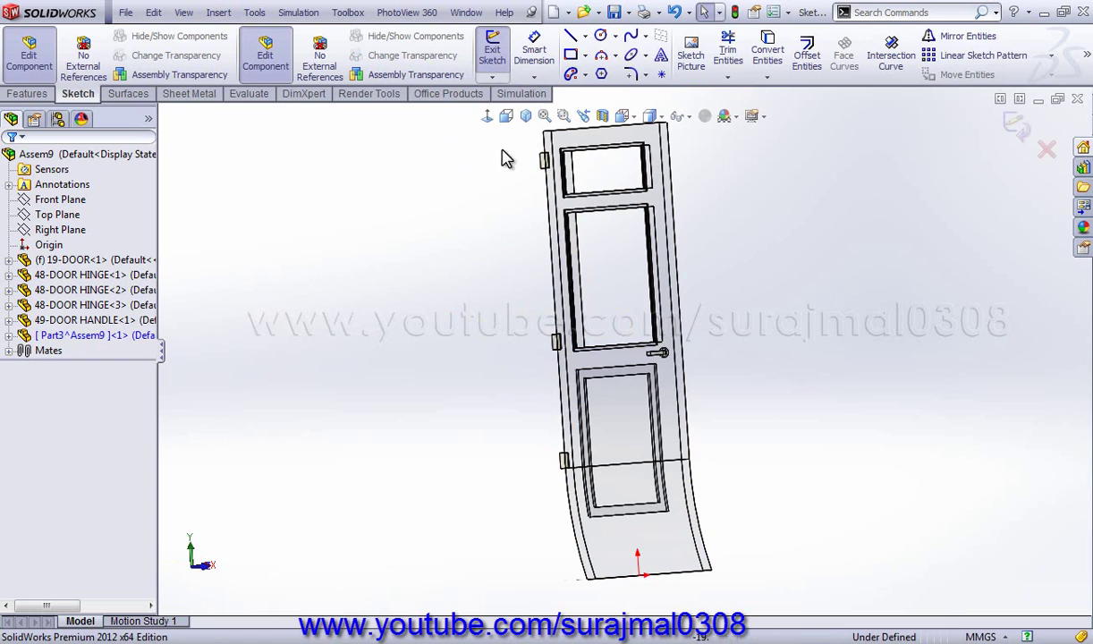
View the sketch Normal To and trace a corner rectangle over the lower window opening.
{"action": "left_click", "coordinate": [486, 116]}
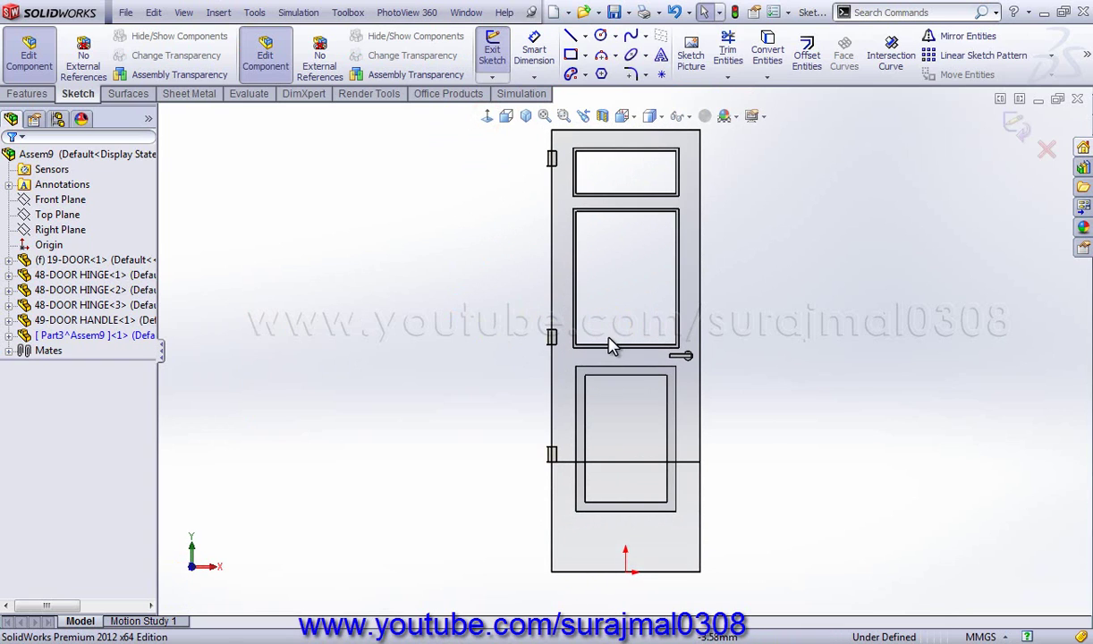
{"action": "scroll", "coordinate": [608, 347], "scroll_direction": "down", "scroll_amount": 3}
{"action": "scroll", "coordinate": [568, 349], "scroll_direction": "down", "scroll_amount": 2}
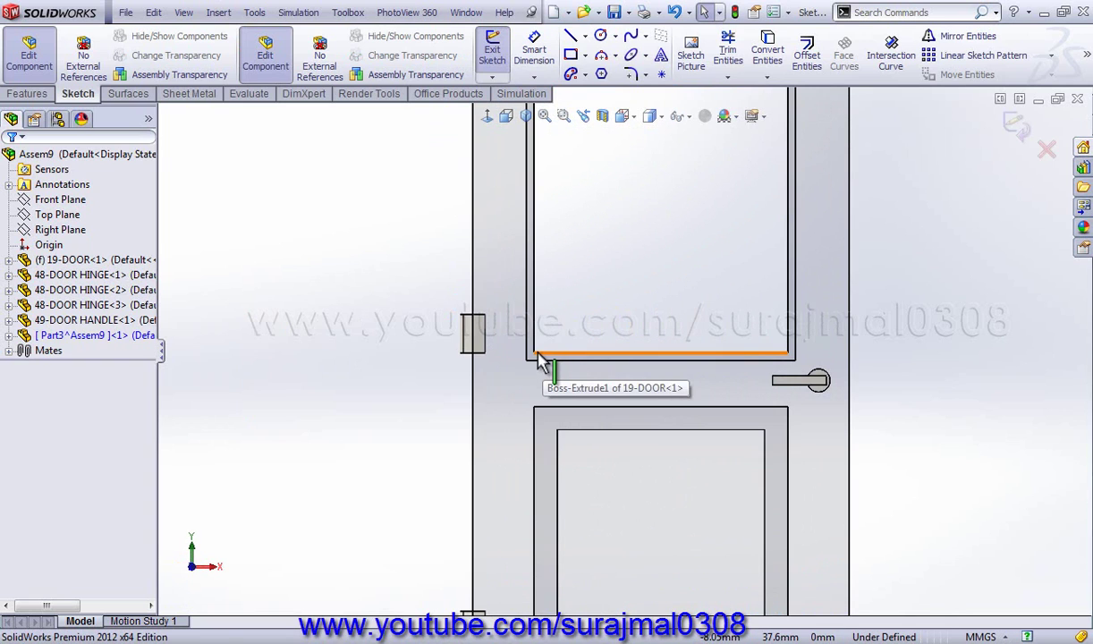
{"action": "left_click", "coordinate": [571, 56]}
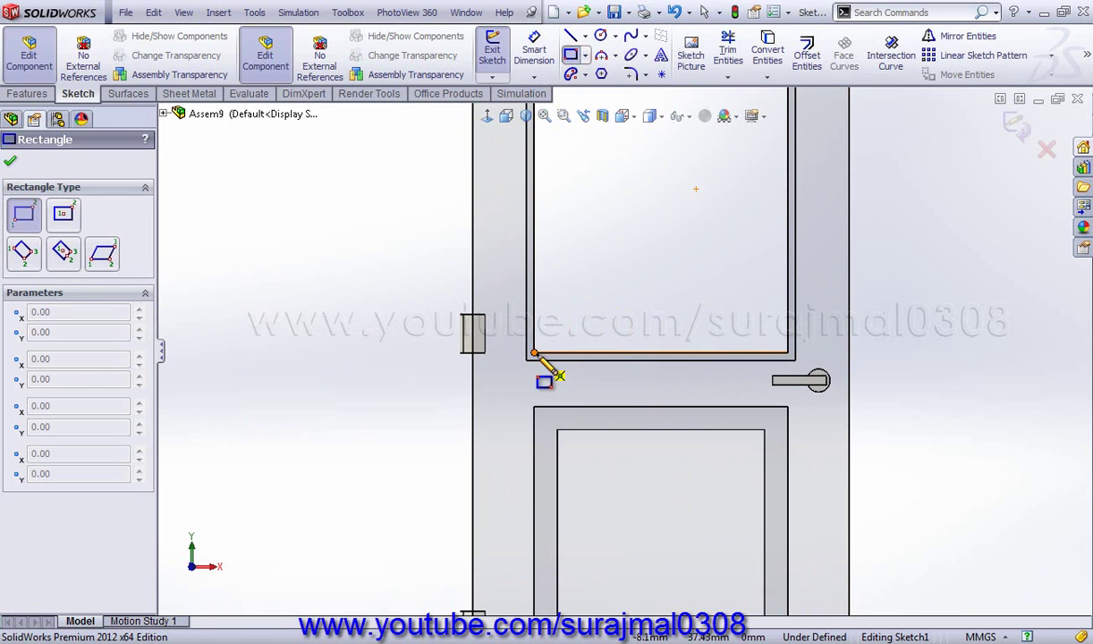
{"action": "left_click", "coordinate": [534, 353]}
{"action": "scroll", "coordinate": [701, 252], "scroll_direction": "up", "scroll_amount": 2}
{"action": "scroll", "coordinate": [707, 224], "scroll_direction": "up", "scroll_amount": 1}
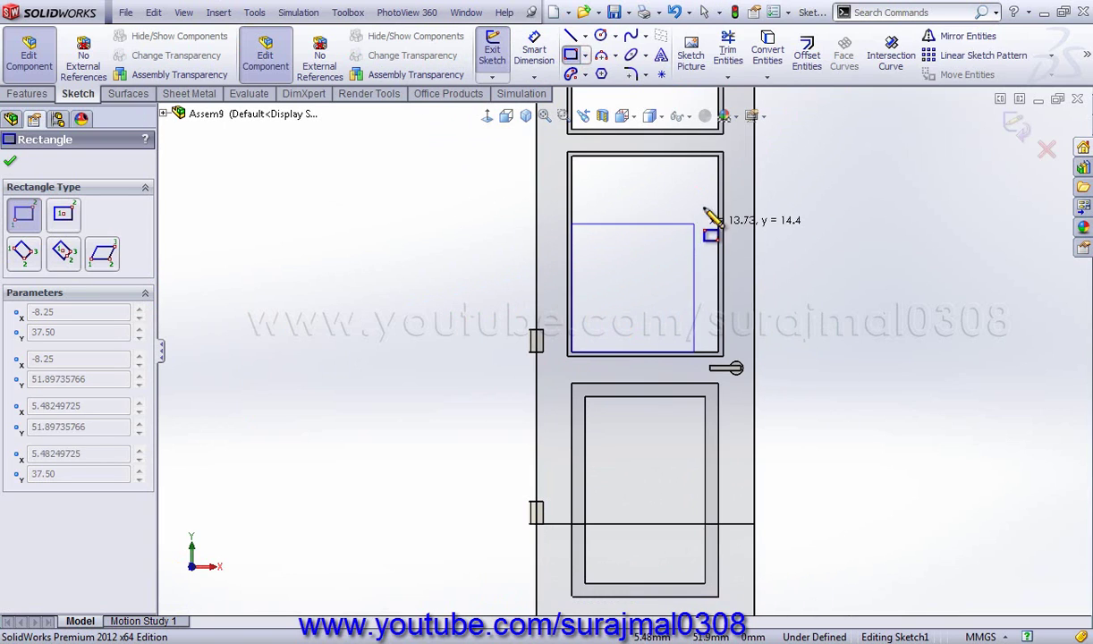
{"action": "left_click", "coordinate": [721, 156]}
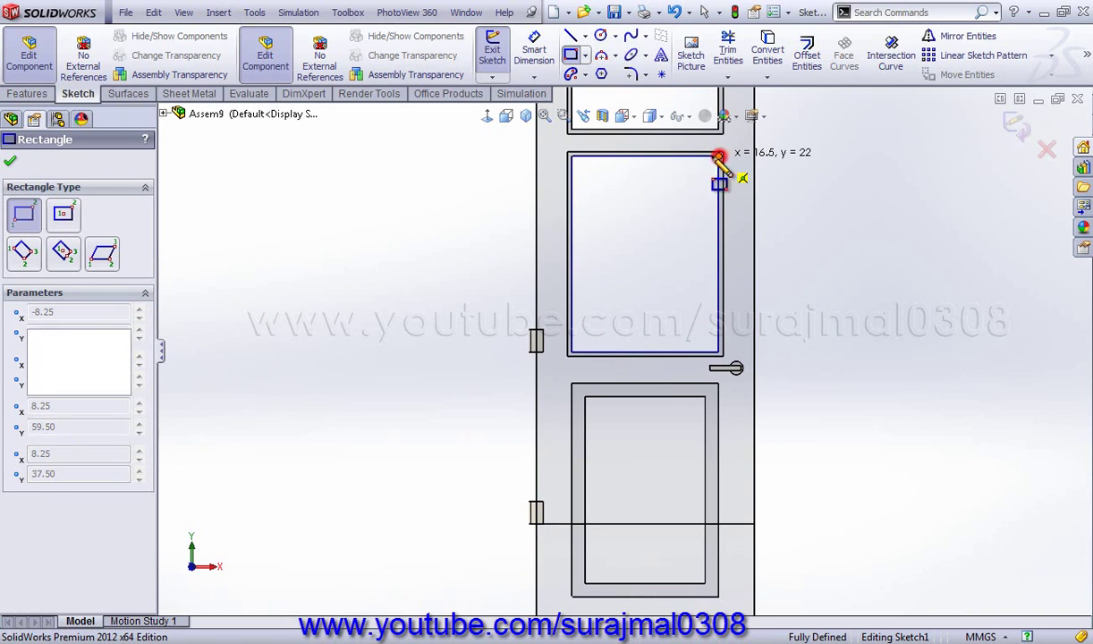
Trace a second corner rectangle over the upper window opening.
{"action": "scroll", "coordinate": [671, 175], "scroll_direction": "up", "scroll_amount": 2}
{"action": "scroll", "coordinate": [618, 215], "scroll_direction": "down", "scroll_amount": 3}
{"action": "scroll", "coordinate": [534, 288], "scroll_direction": "down", "scroll_amount": 2}
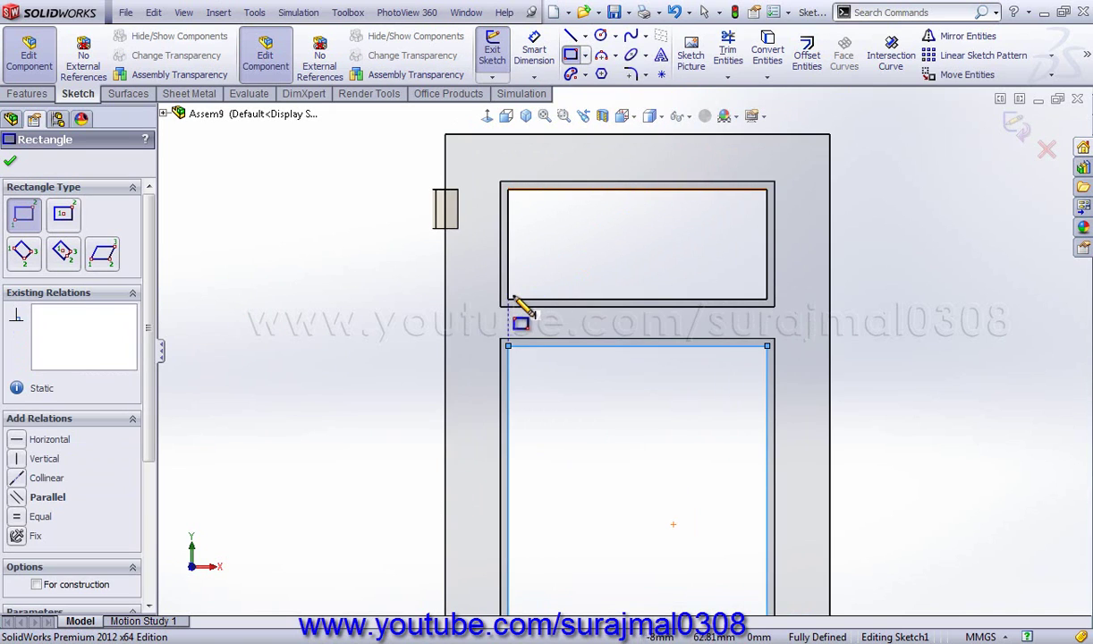
{"action": "left_click", "coordinate": [508, 301]}
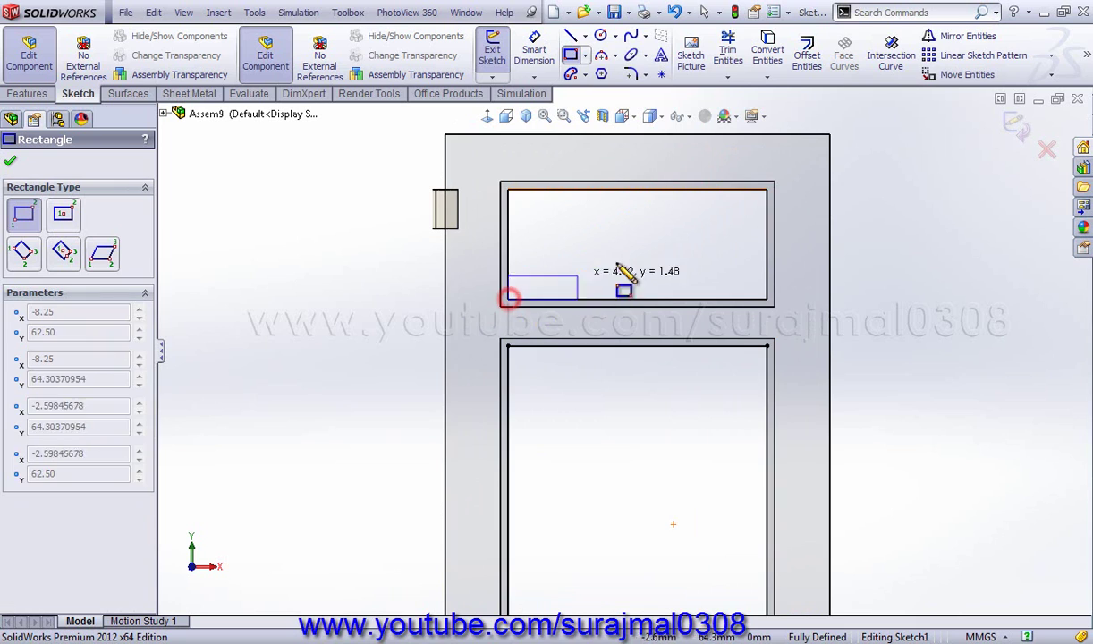
{"action": "left_click", "coordinate": [768, 190]}
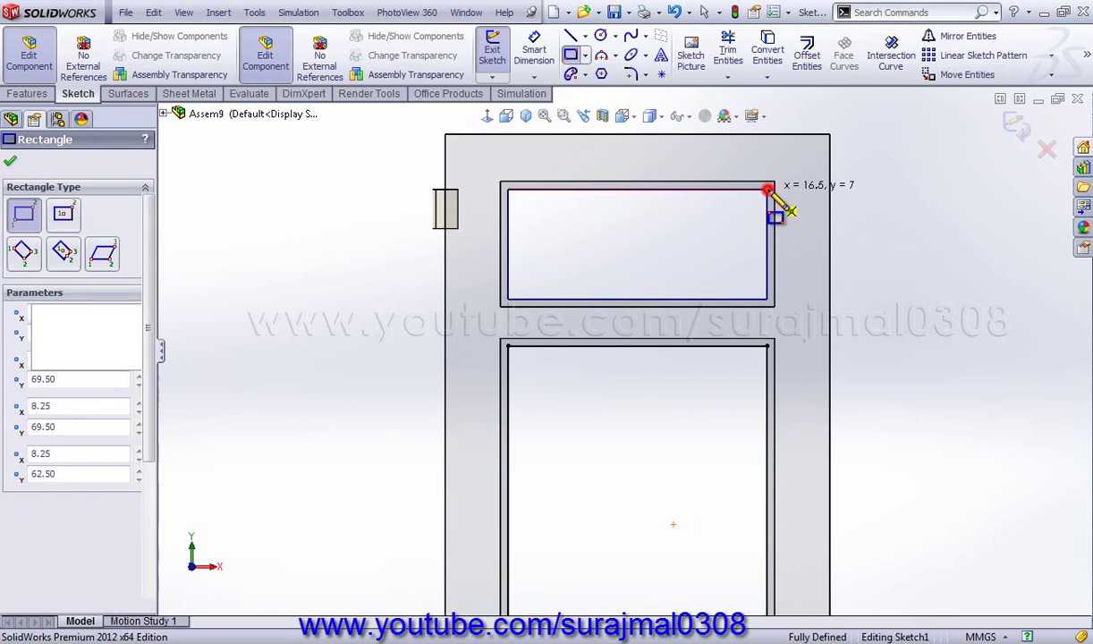
{"action": "left_click", "coordinate": [27, 94]}
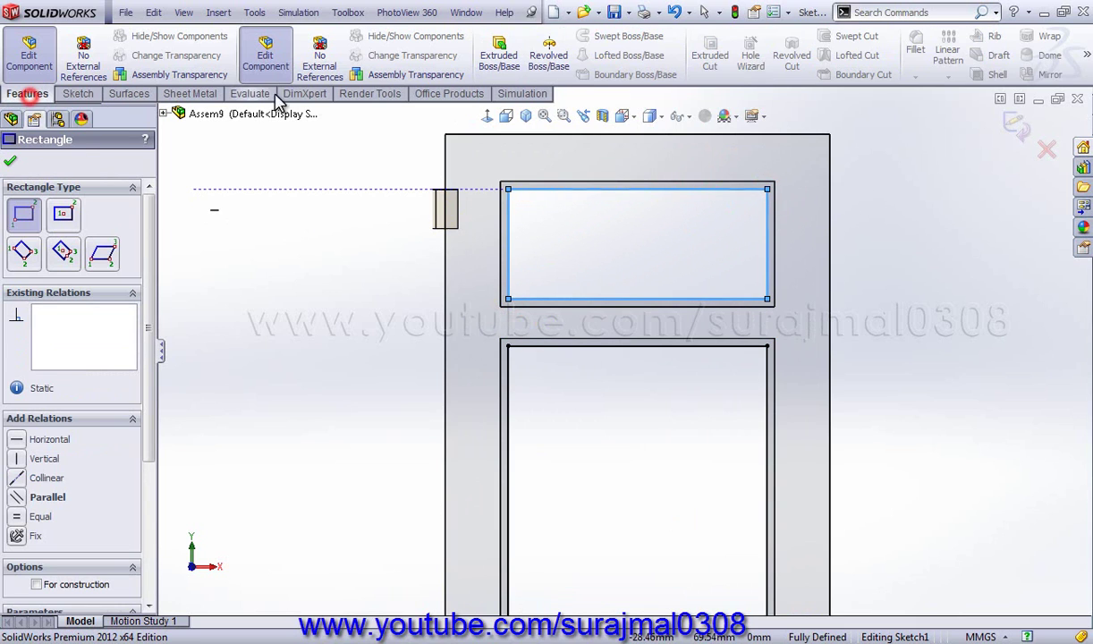
Extrude the sketched rectangles in reverse, trying an Offset From Surface end at the door face.
{"action": "left_click", "coordinate": [499, 56]}
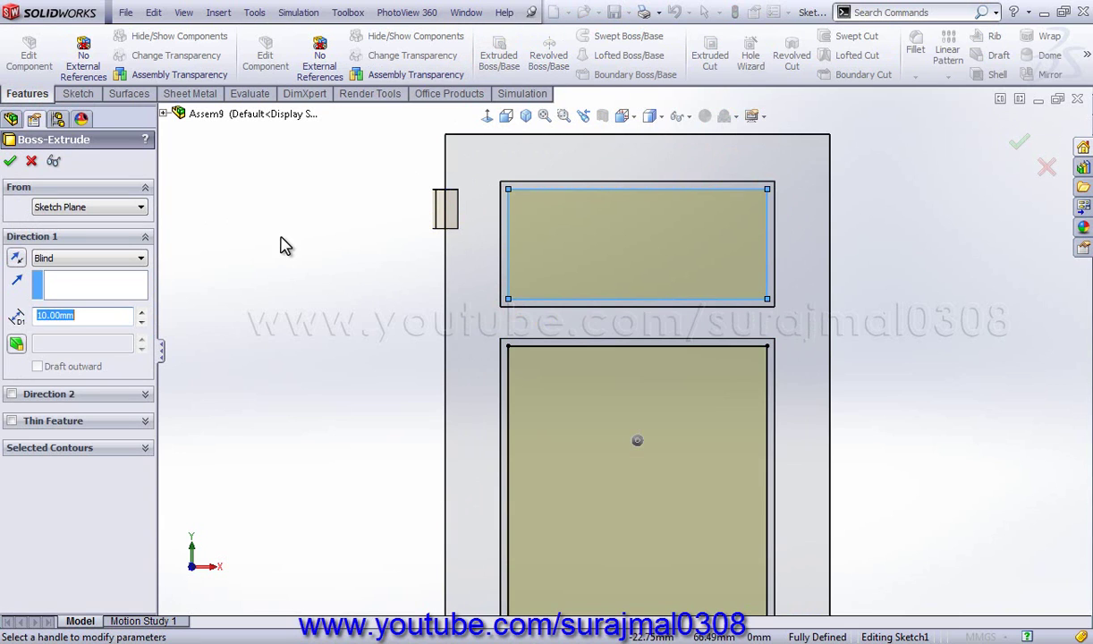
{"action": "left_click", "coordinate": [16, 259]}
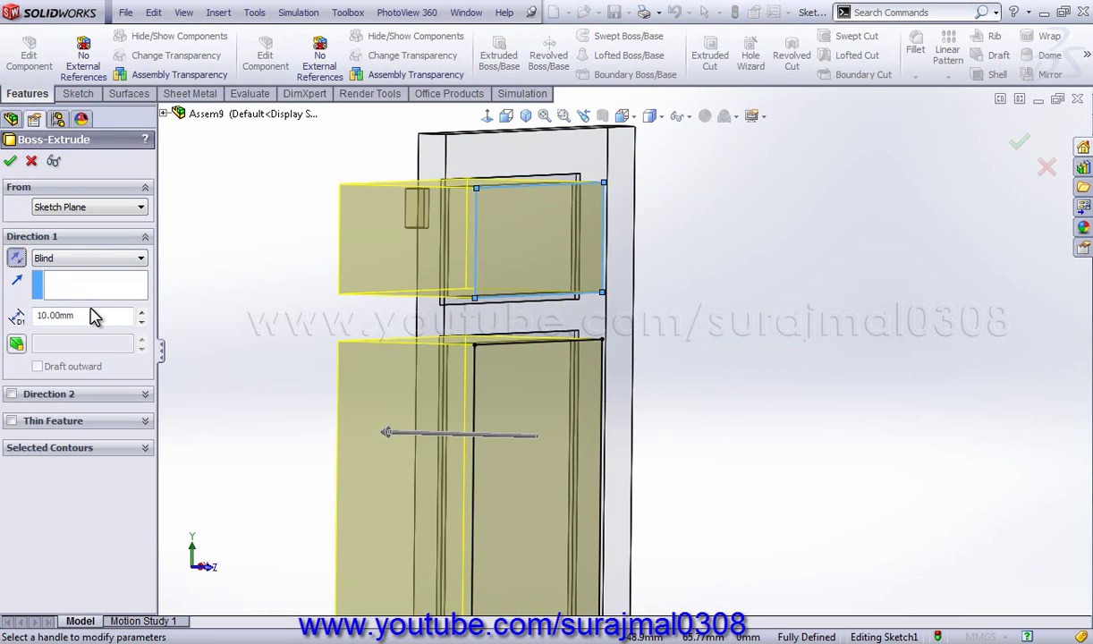
{"action": "left_click", "coordinate": [76, 260]}
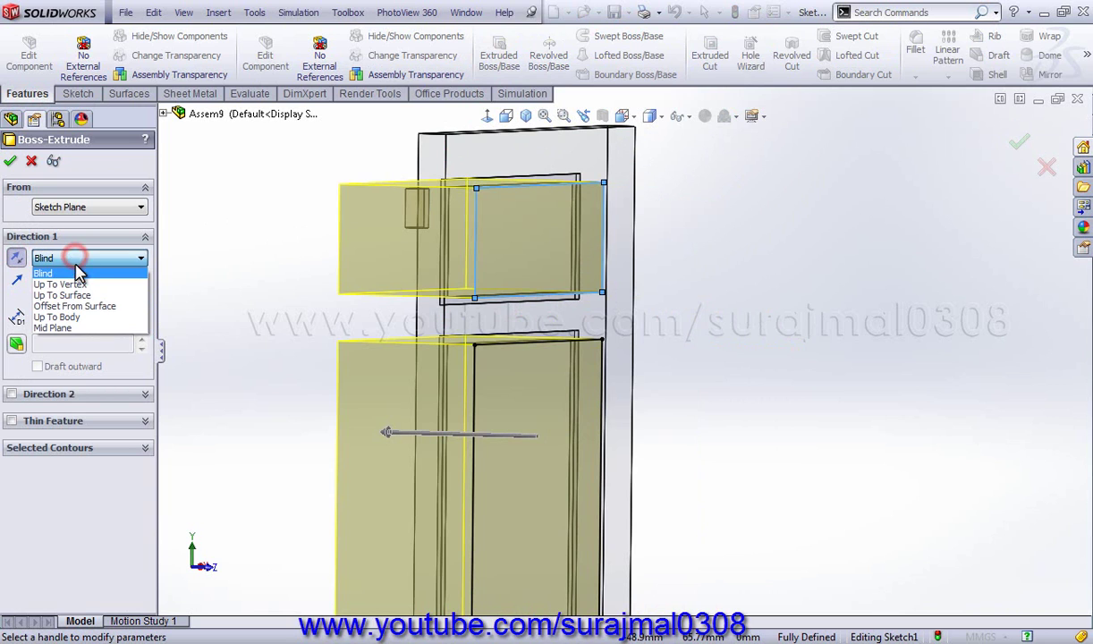
{"action": "left_click", "coordinate": [100, 306]}
{"action": "middle_click_drag", "start_coordinate": [292, 310], "coordinate": [358, 318]}
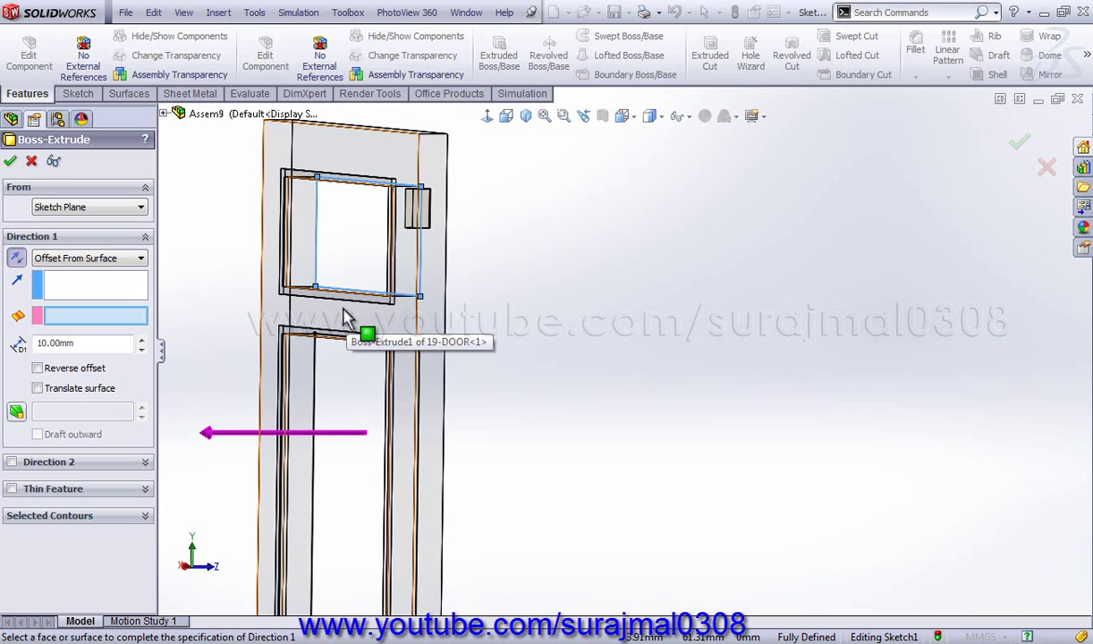
{"action": "left_click", "coordinate": [341, 320]}
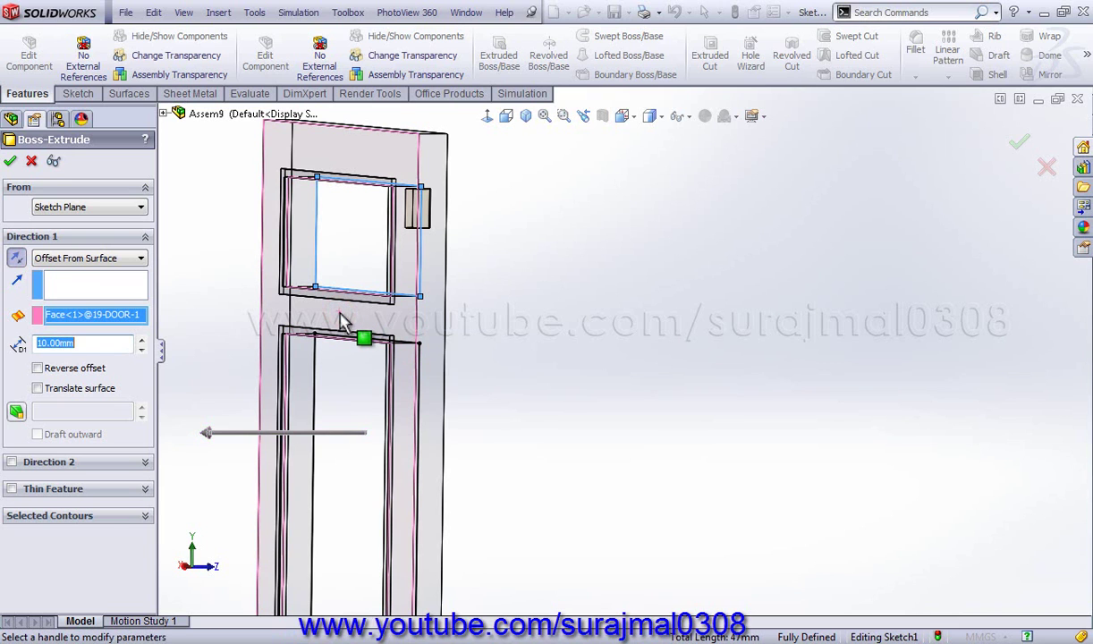
{"action": "mouse_move", "coordinate": [341, 320]}
{"action": "middle_mouse_down"}
{"action": "mouse_move", "coordinate": [310, 319]}
{"action": "mouse_move", "coordinate": [322, 320]}
{"action": "mouse_move", "coordinate": [322, 338]}
{"action": "middle_mouse_up"}
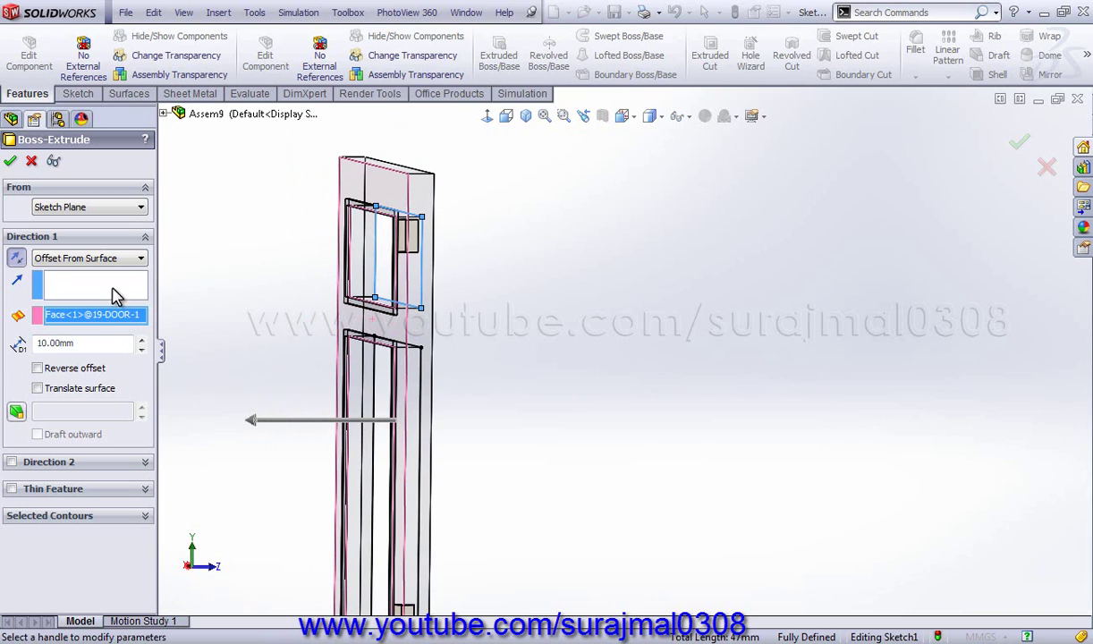
{"action": "right_click", "coordinate": [85, 319]}
{"action": "left_click", "coordinate": [125, 319]}
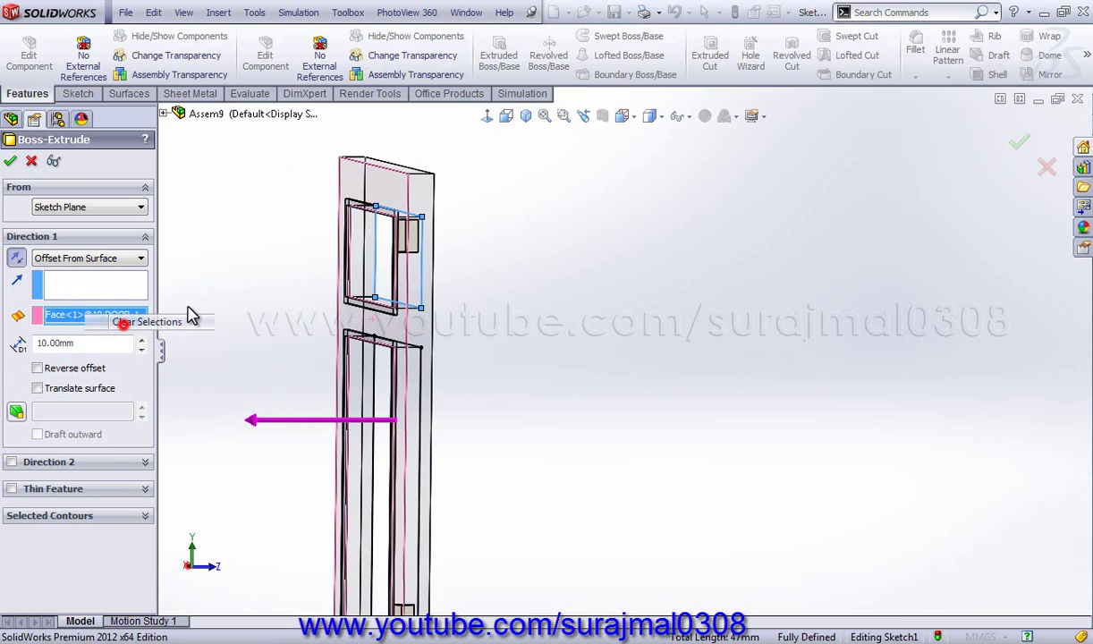
{"action": "left_click", "coordinate": [394, 194]}
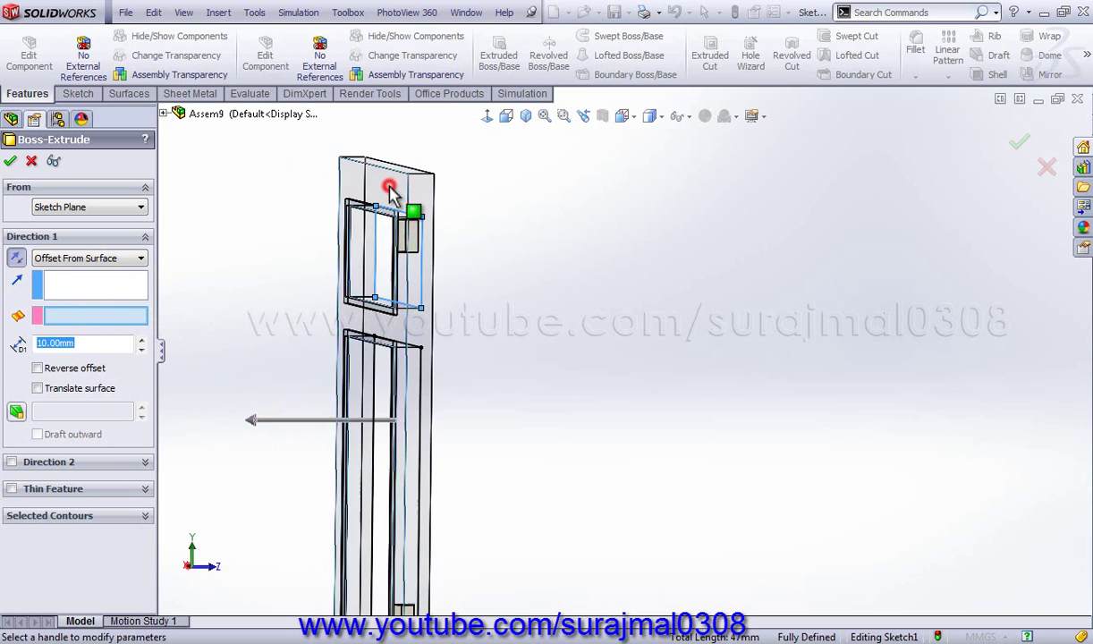
{"action": "left_click", "coordinate": [9, 165]}
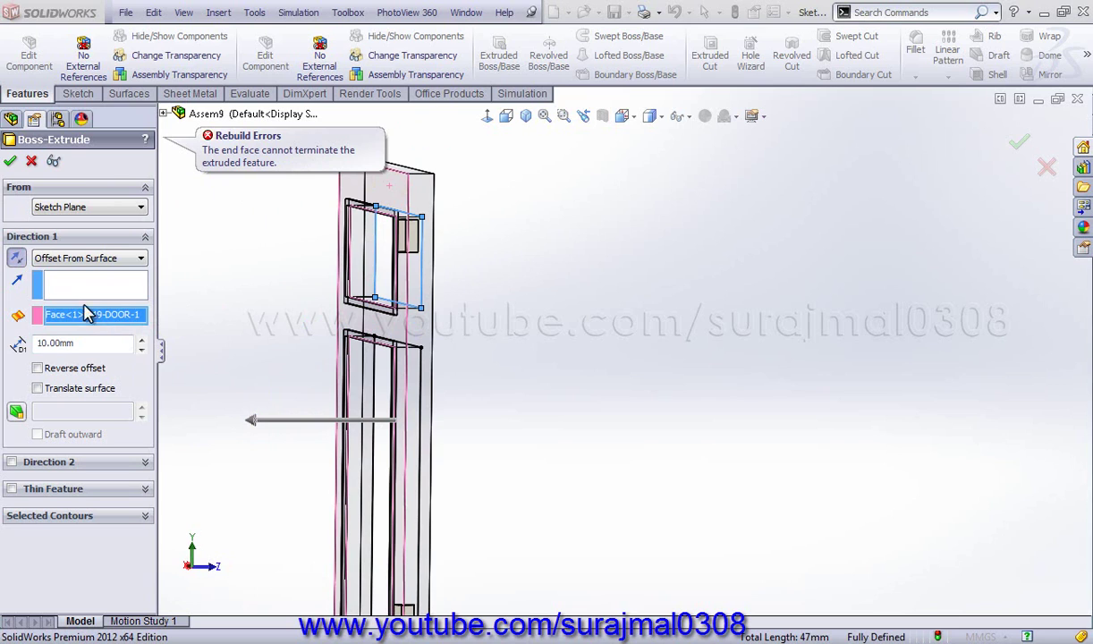
Switch the end condition back to Blind at 2 mm depth and accept the Boss-Extrude.
{"action": "left_click", "coordinate": [82, 257]}
{"action": "left_click", "coordinate": [92, 271]}
{"action": "type", "text": "2"}
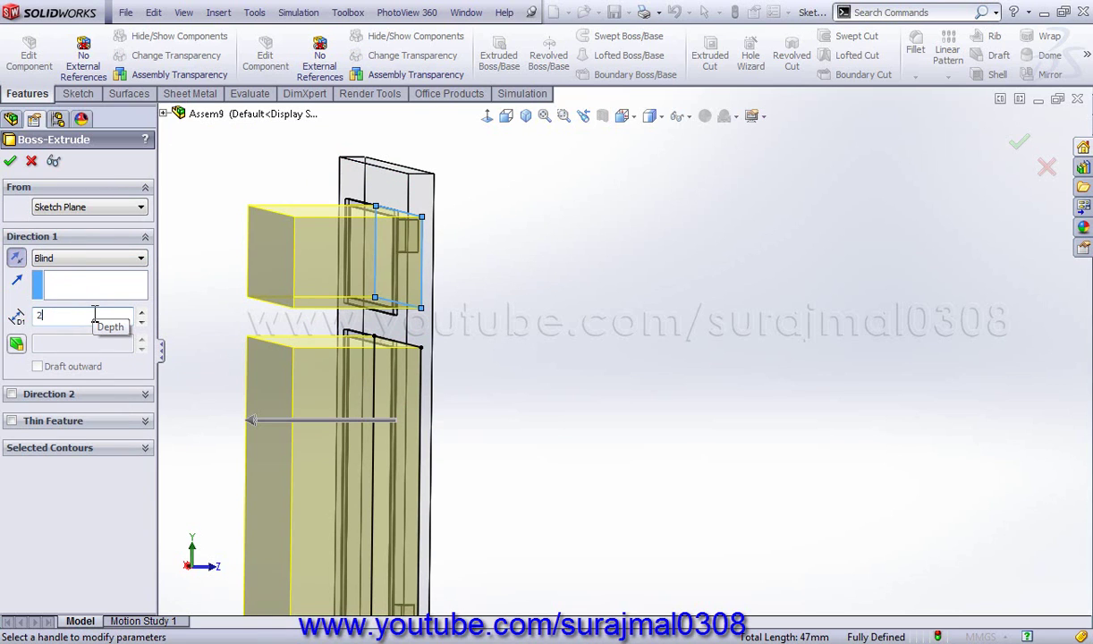
{"action": "left_click", "coordinate": [10, 161]}
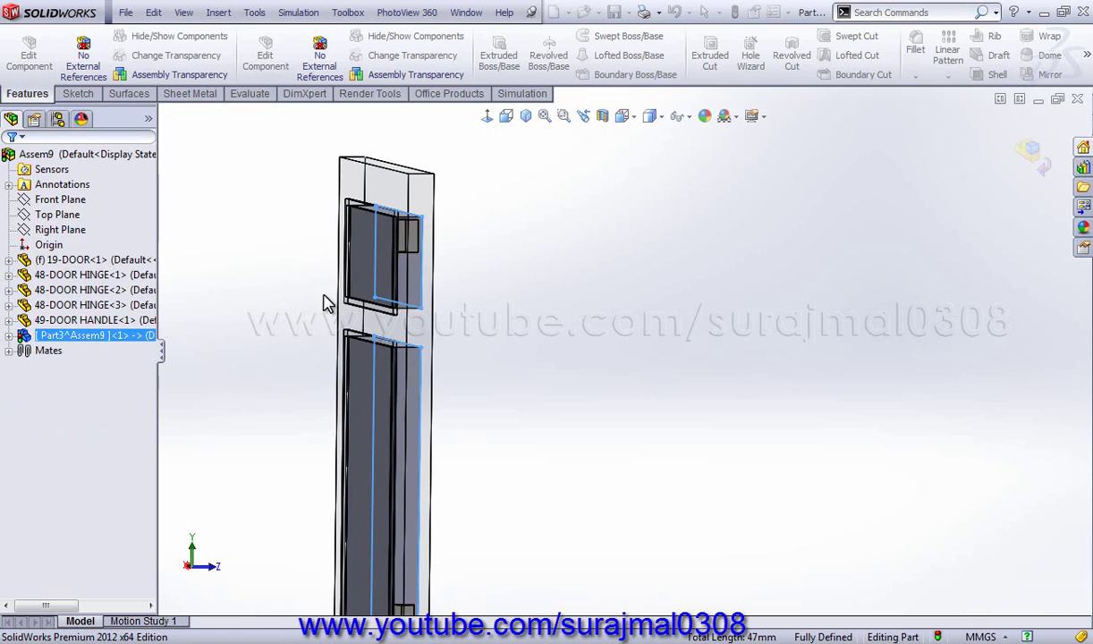
Assign ABS PC as the material of the new pane part.
{"action": "right_click", "coordinate": [345, 355]}
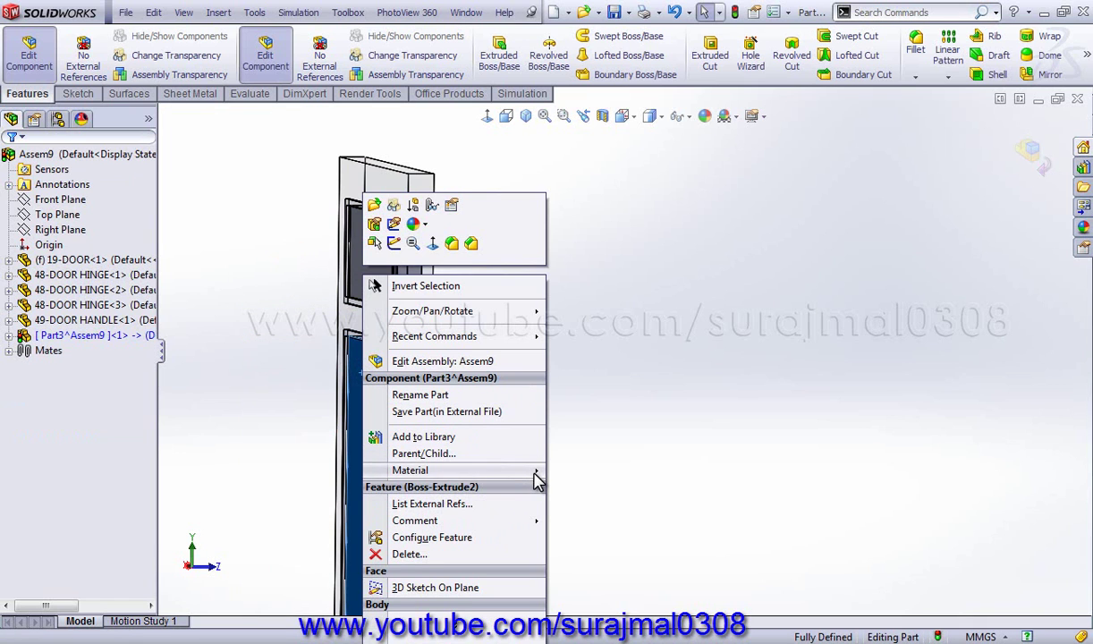
{"action": "mouse_move", "coordinate": [447, 470]}
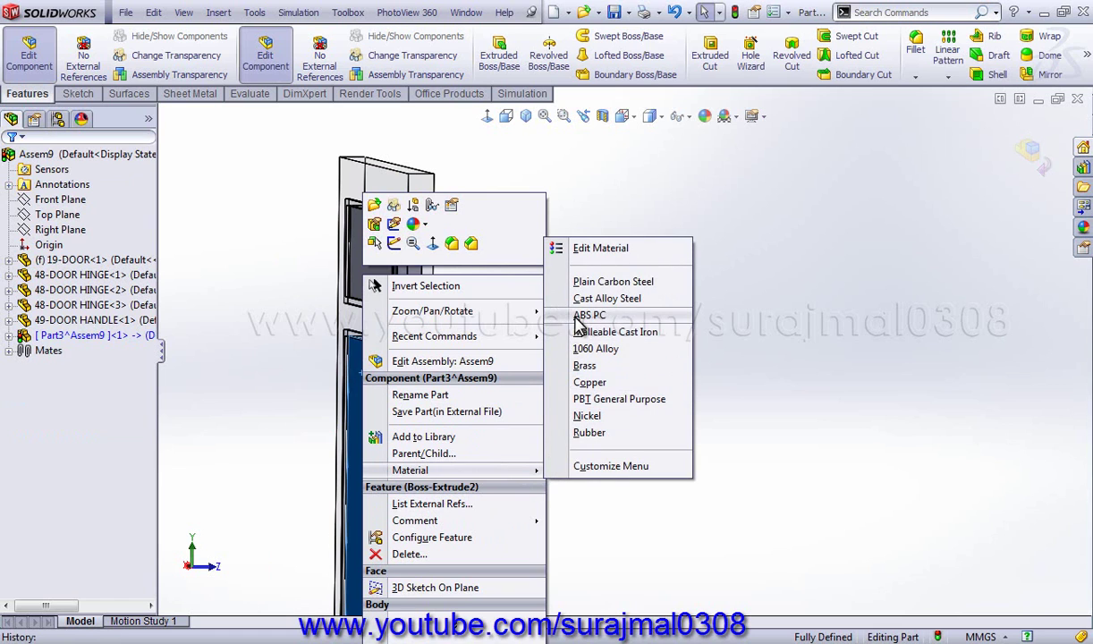
{"action": "left_click", "coordinate": [574, 318]}
{"action": "right_click_drag", "start_coordinate": [577, 313], "coordinate": [639, 250]}
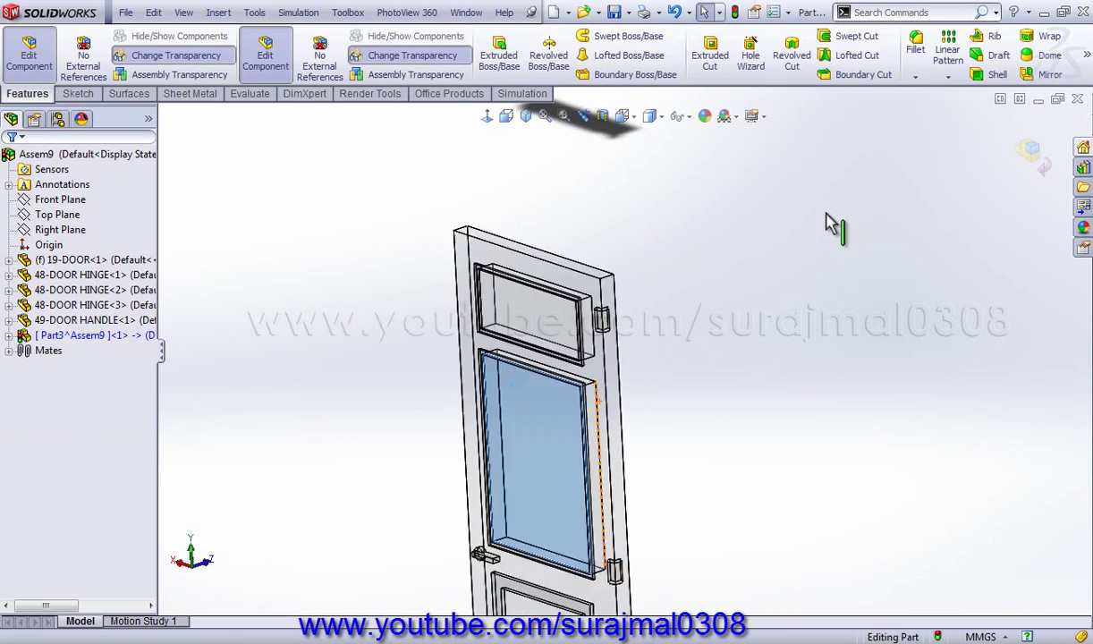
Exit part editing back to the assembly and zoom to fit the whole door.
{"action": "left_click", "coordinate": [1030, 157]}
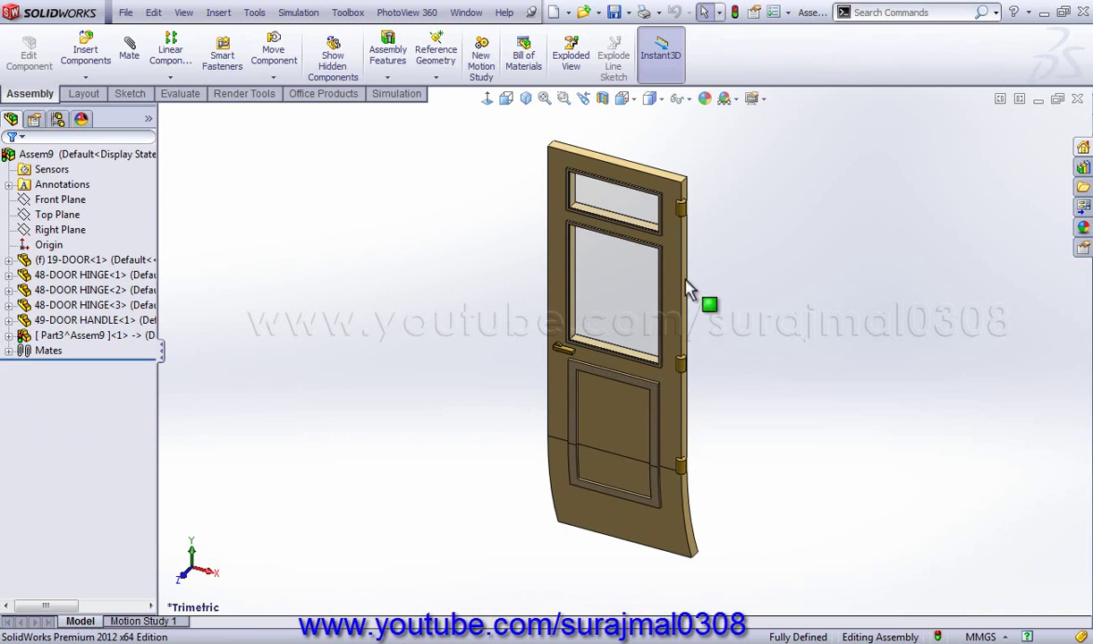
{"action": "left_click", "coordinate": [617, 211]}
{"action": "left_click", "coordinate": [760, 256]}
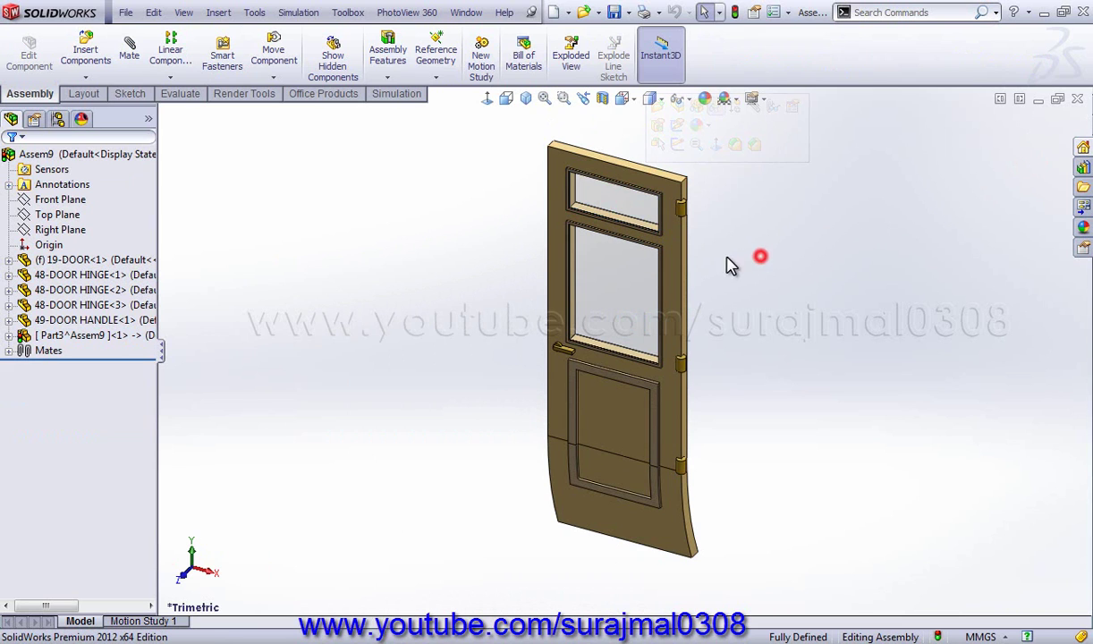
{"action": "scroll", "coordinate": [537, 231], "scroll_direction": "down", "scroll_amount": 3}
{"action": "scroll", "coordinate": [371, 239], "scroll_direction": "down", "scroll_amount": 2}
{"action": "scroll", "coordinate": [393, 275], "scroll_direction": "down", "scroll_amount": 3}
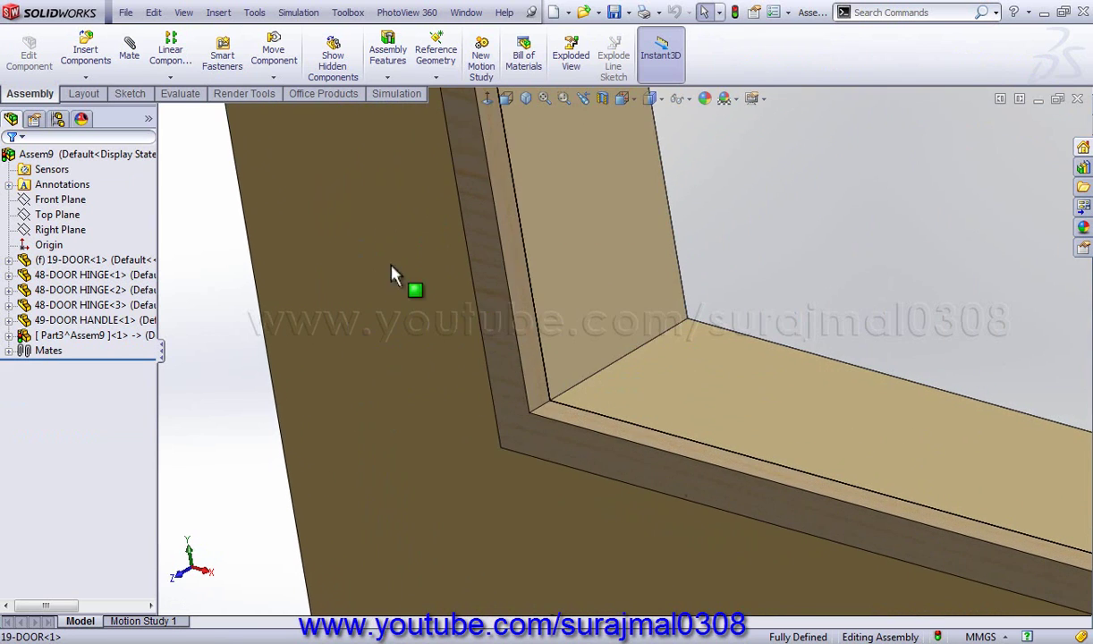
{"action": "scroll", "coordinate": [501, 416], "scroll_direction": "up", "scroll_amount": 1}
{"action": "scroll", "coordinate": [468, 387], "scroll_direction": "up", "scroll_amount": 1}
{"action": "scroll", "coordinate": [268, 394], "scroll_direction": "up", "scroll_amount": 1}
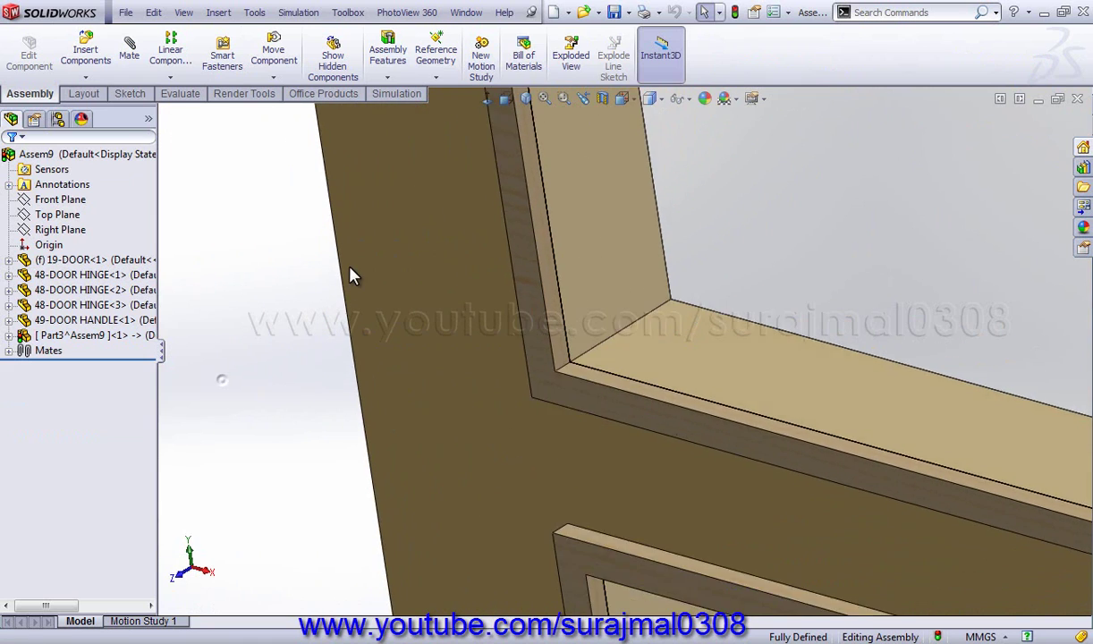
{"action": "middle_click", "coordinate": [351, 274]}
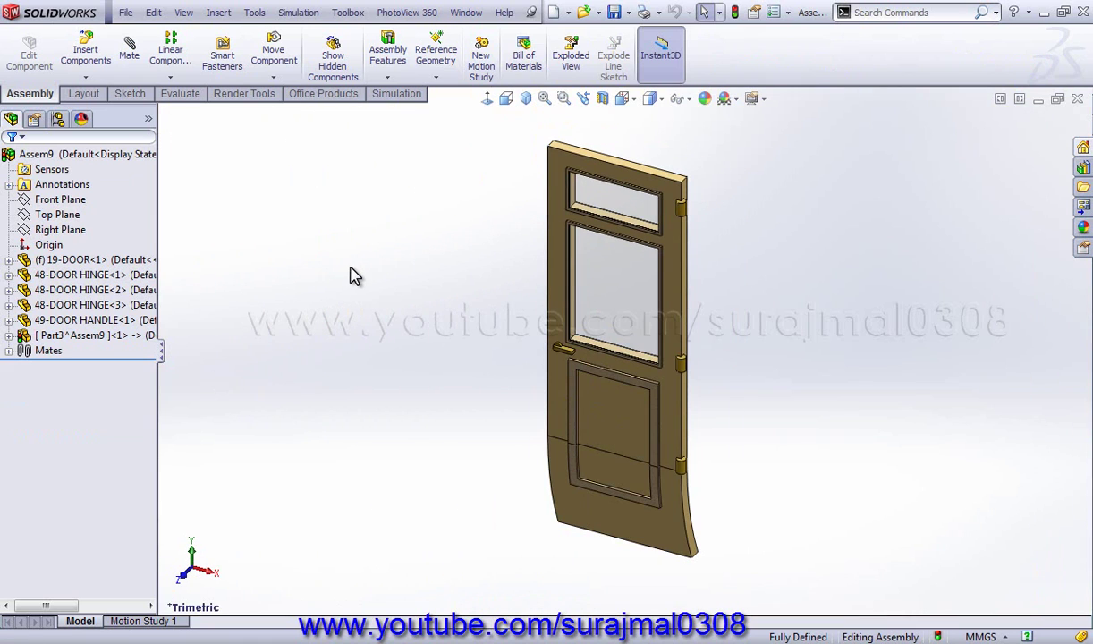
Save the assembly as AS-02, storing the virtual pane part inside the assembly.
{"action": "left_click", "coordinate": [630, 11]}
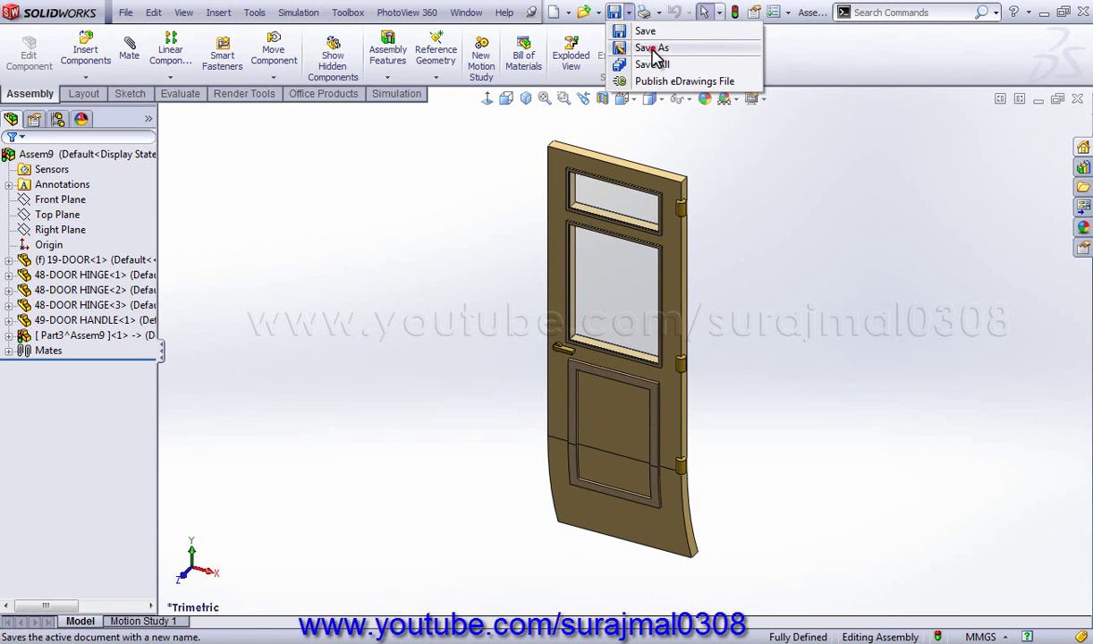
{"action": "left_click", "coordinate": [651, 49]}
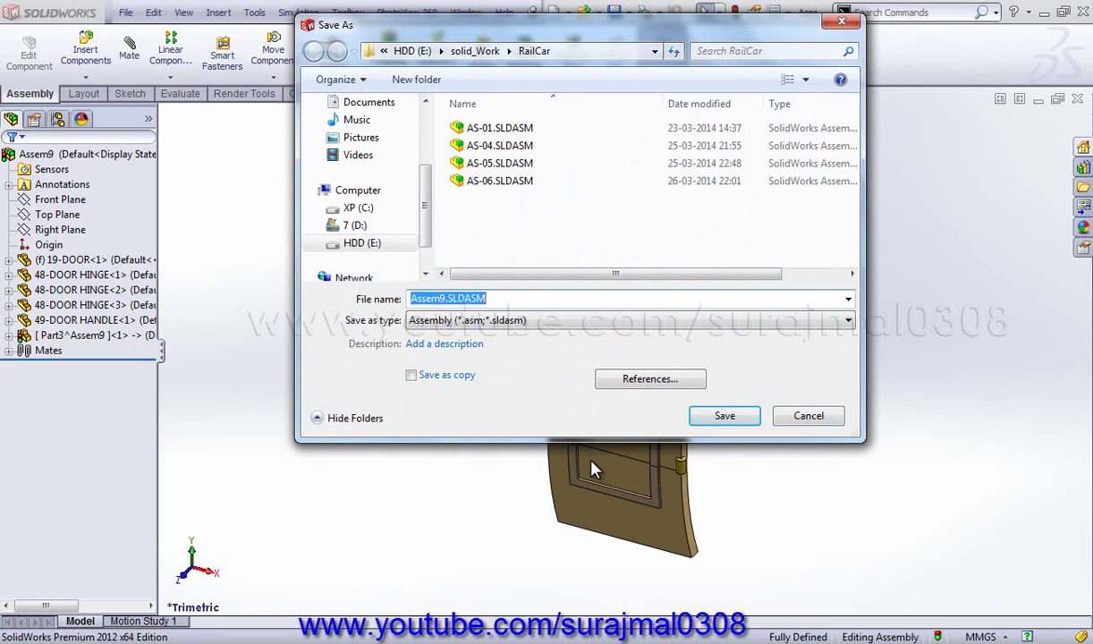
{"action": "type", "text": "AS-0"}
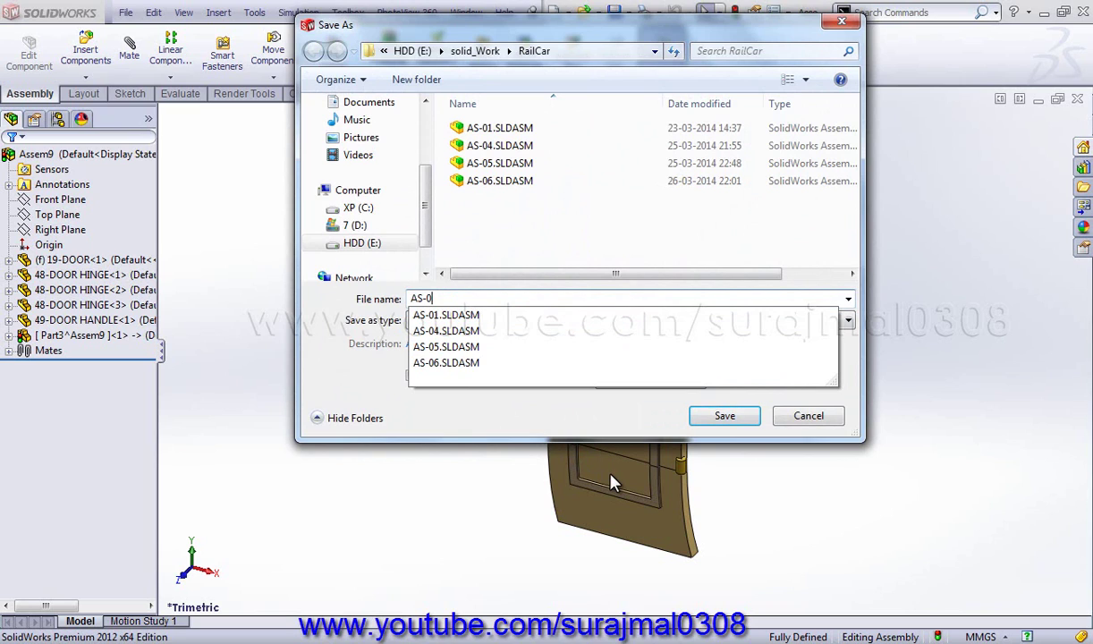
{"action": "type", "text": "1"}
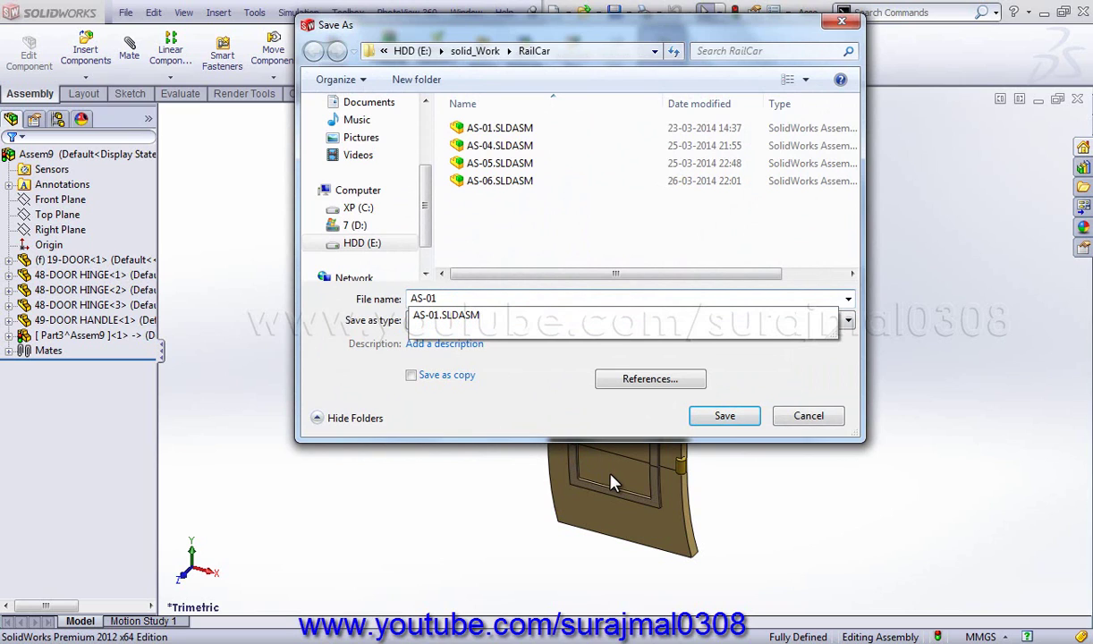
{"action": "key", "text": "BackSpace"}
{"action": "type", "text": "2"}
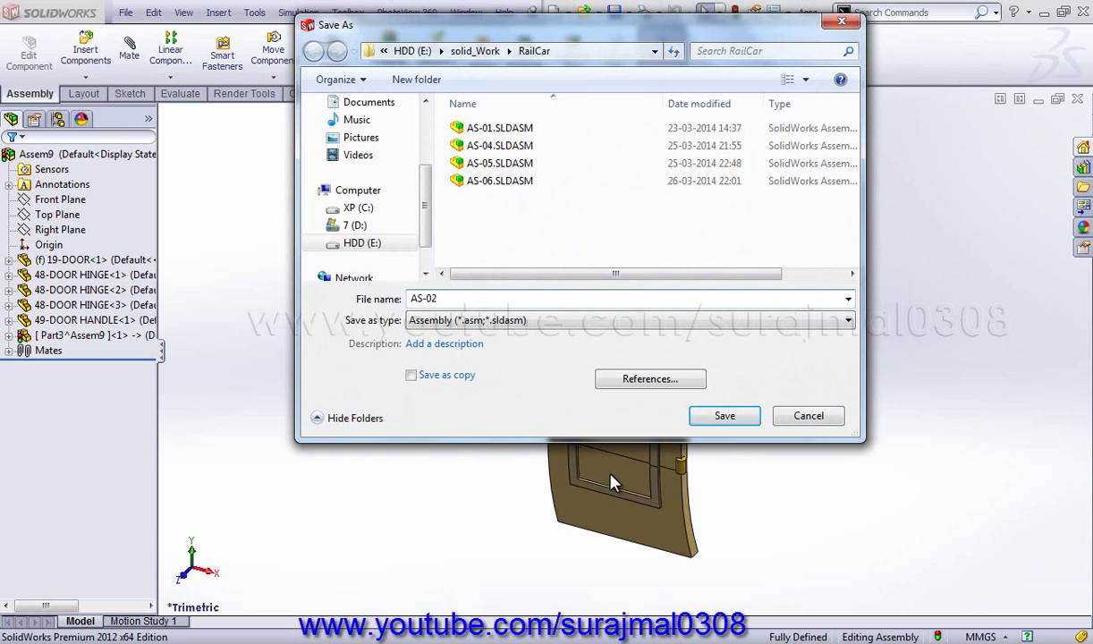
{"action": "left_click", "coordinate": [738, 424]}
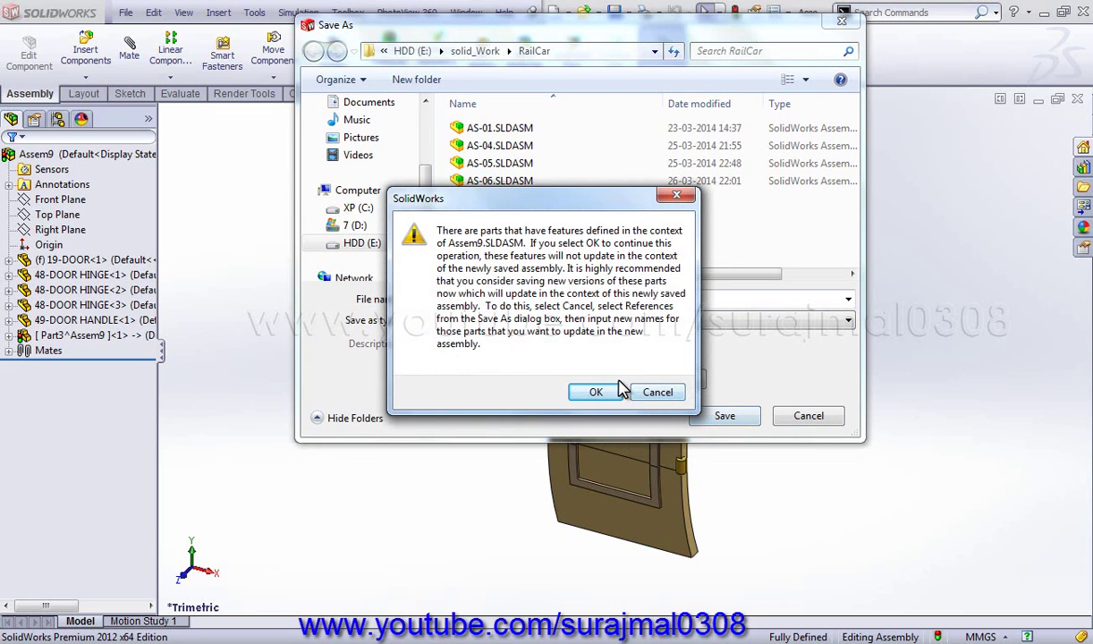
{"action": "left_click", "coordinate": [590, 393]}
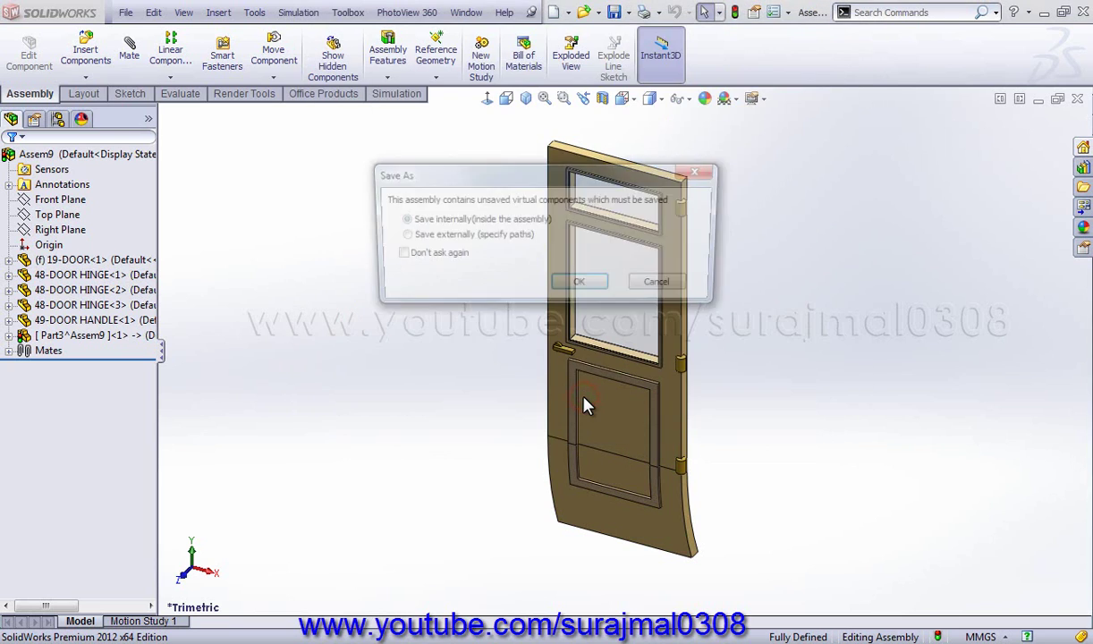
{"action": "left_click", "coordinate": [579, 287]}
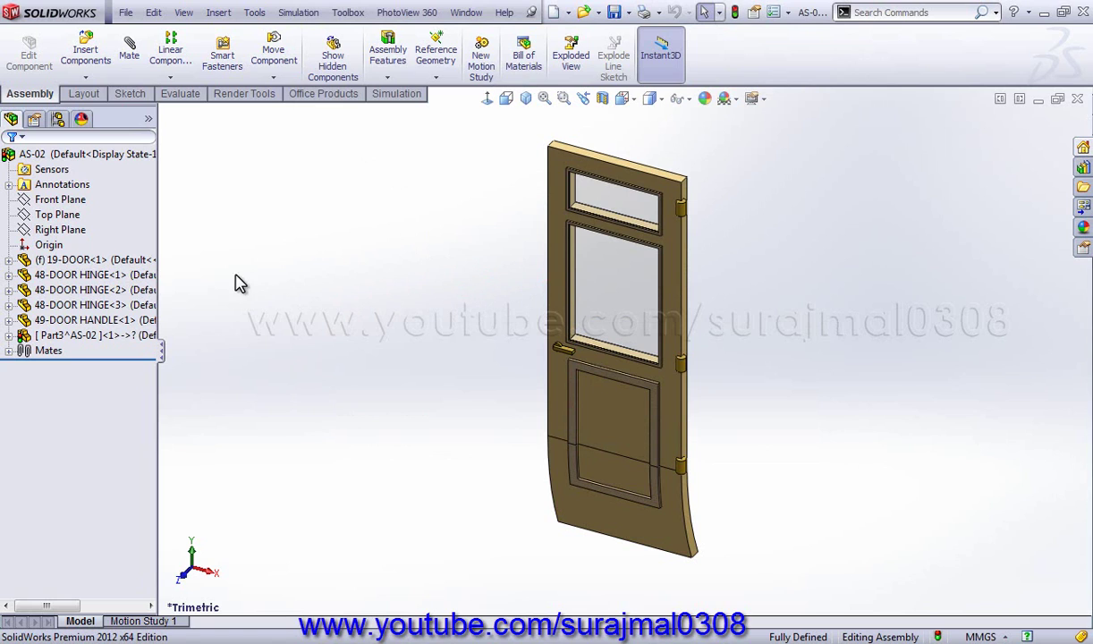
{"action": "left_click", "coordinate": [83, 232]}
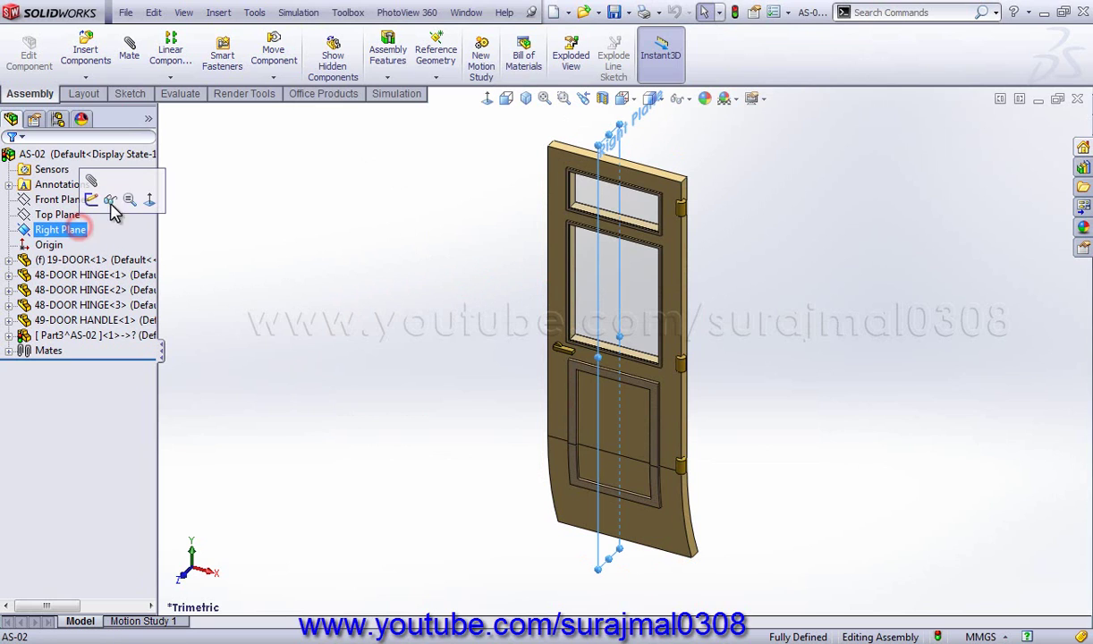
{"action": "left_click", "coordinate": [215, 13]}
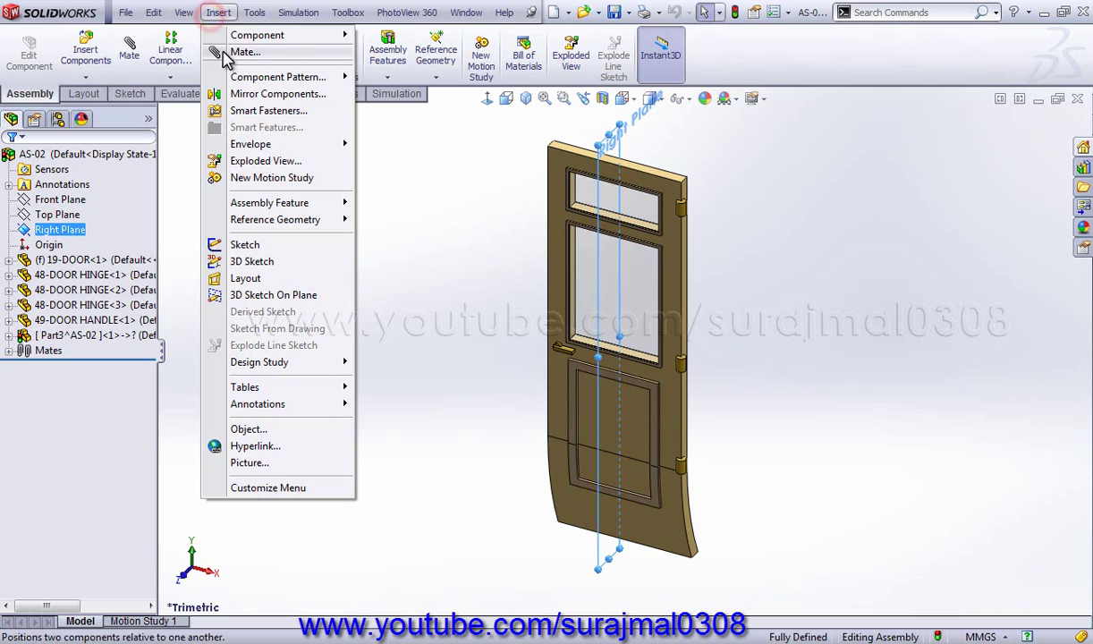
{"action": "mouse_move", "coordinate": [277, 77]}
{"action": "left_click", "coordinate": [263, 95]}
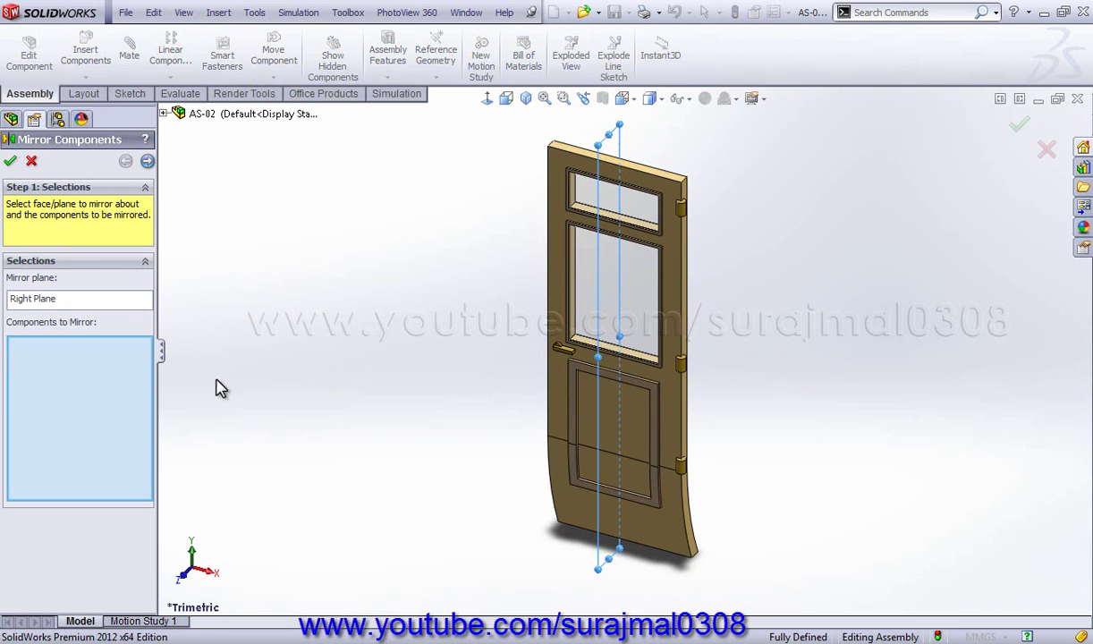
{"action": "left_click", "coordinate": [565, 352]}
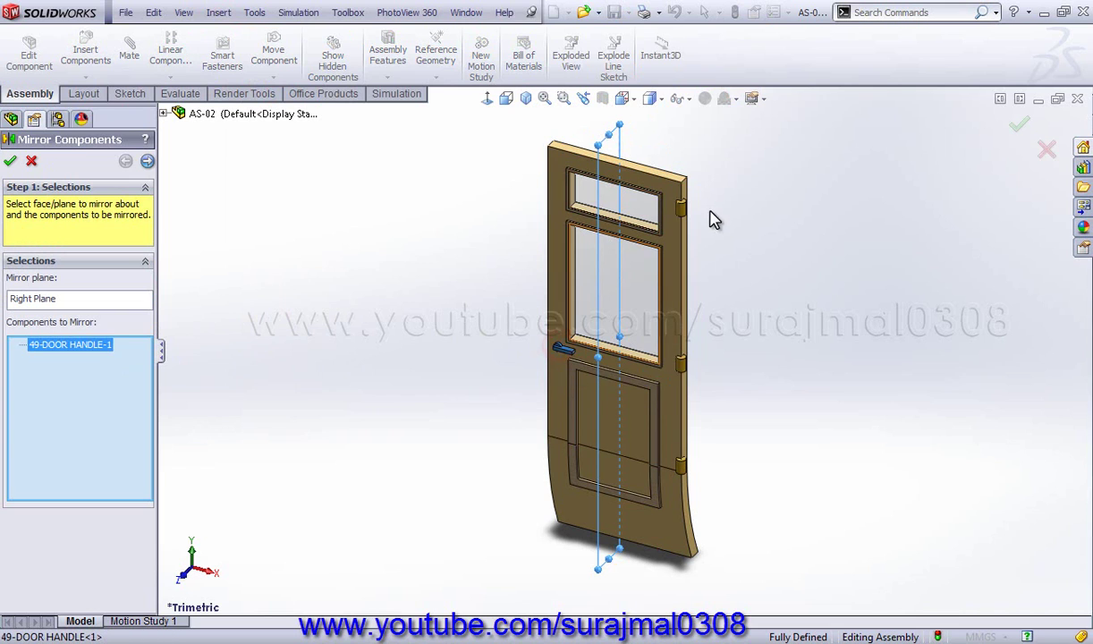
{"action": "scroll", "coordinate": [690, 223], "scroll_direction": "down", "scroll_amount": 3}
{"action": "left_click", "coordinate": [600, 296]}
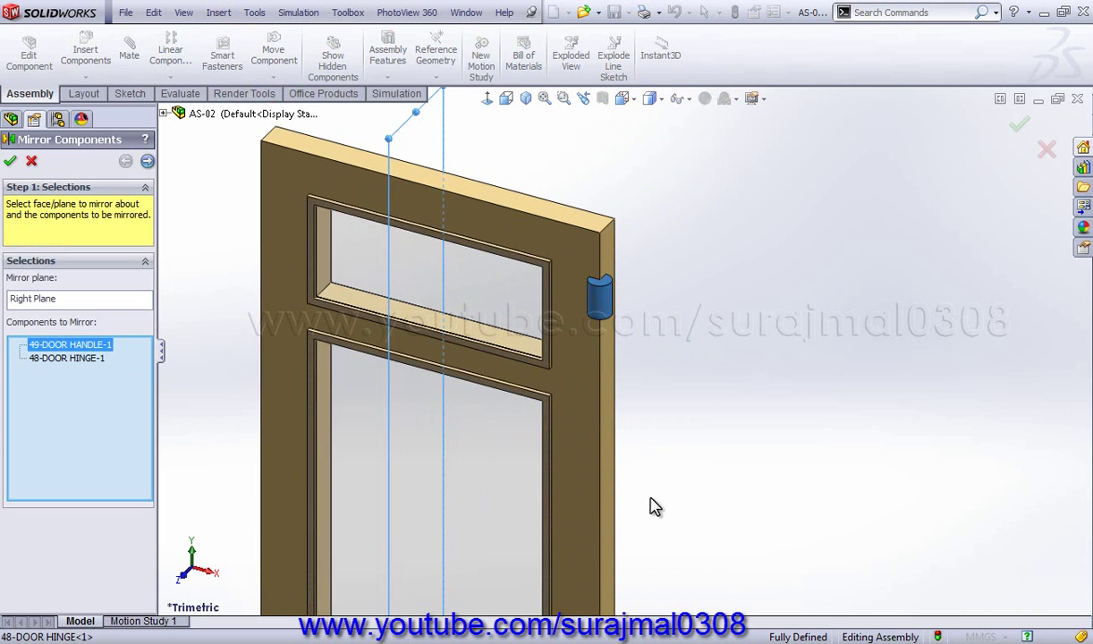
{"action": "middle_click_drag", "start_coordinate": [671, 415], "coordinate": [733, 362], "text": "ctrl"}
{"action": "left_click", "coordinate": [697, 335]}
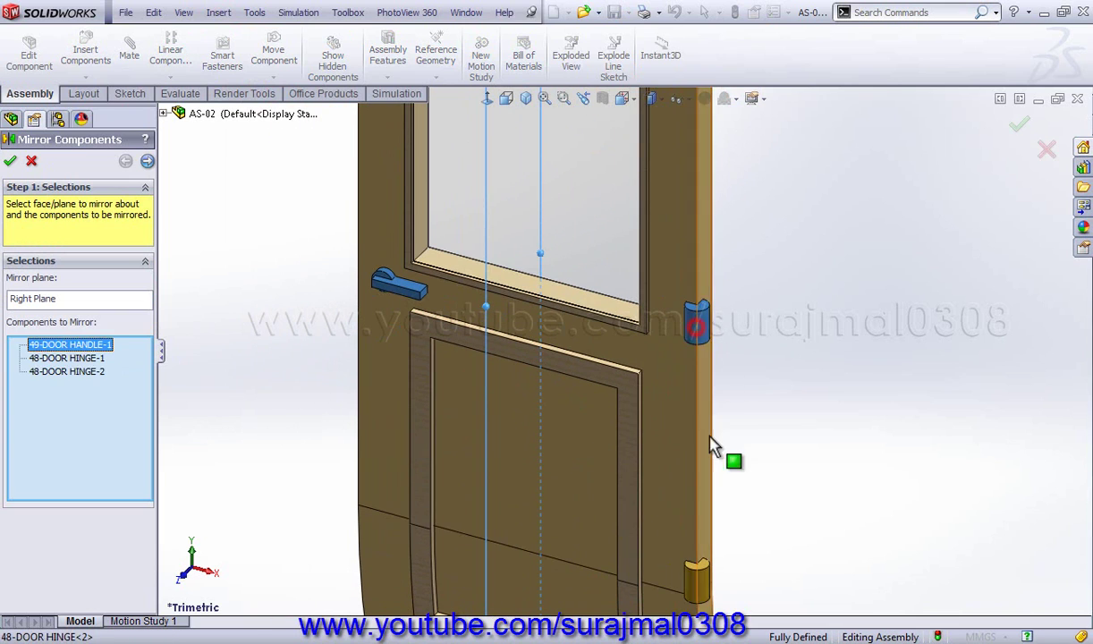
{"action": "left_click", "coordinate": [695, 581]}
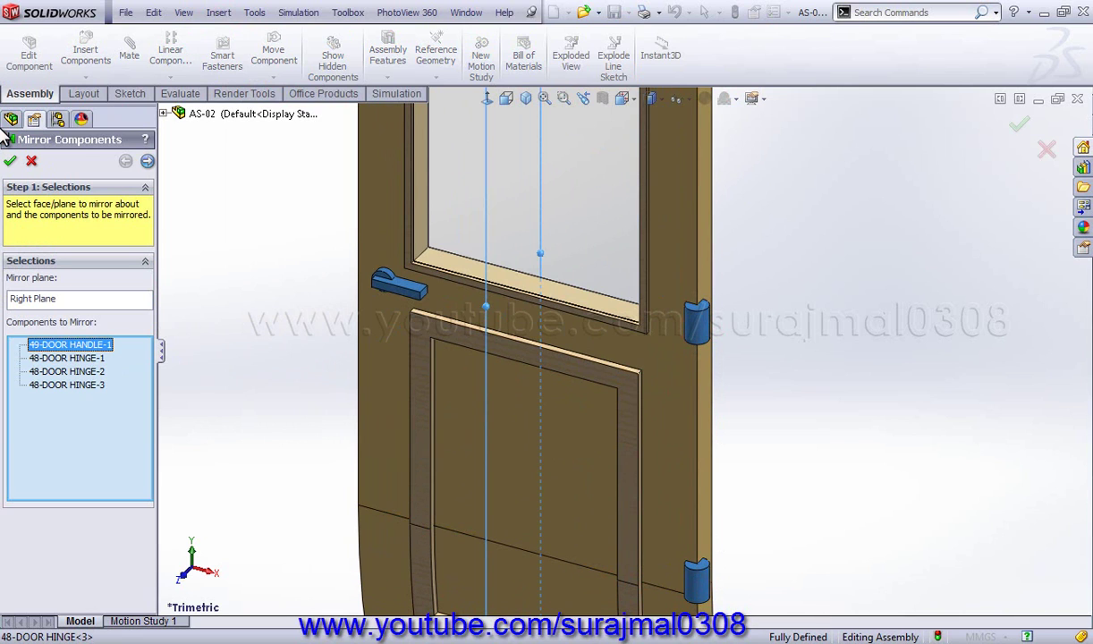
{"action": "left_click", "coordinate": [10, 163]}
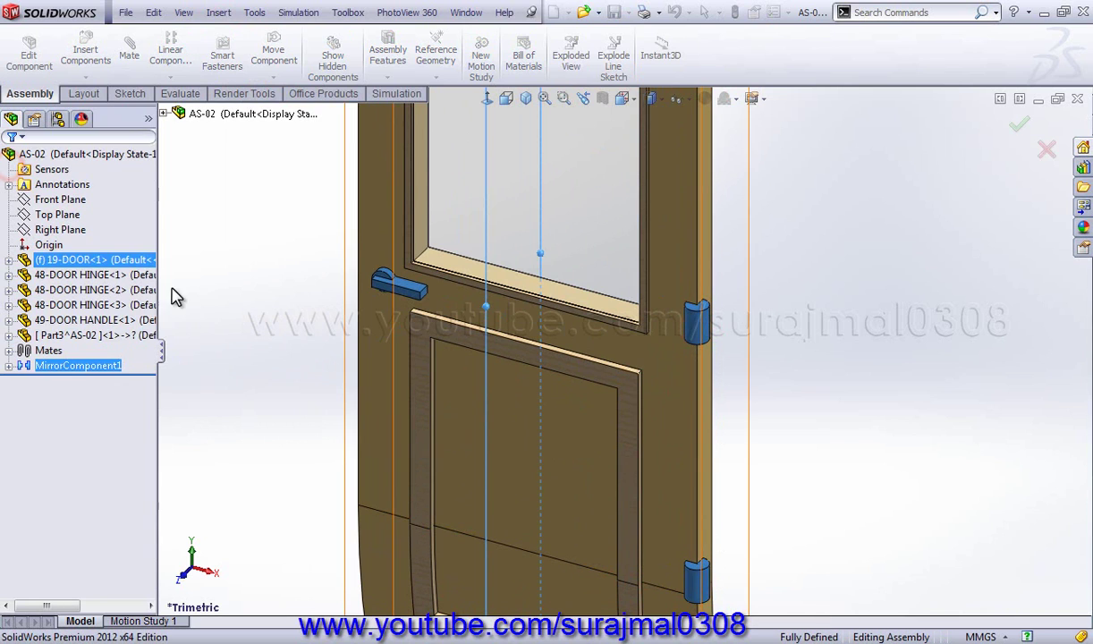
{"action": "scroll", "coordinate": [390, 305], "scroll_direction": "up", "scroll_amount": 4}
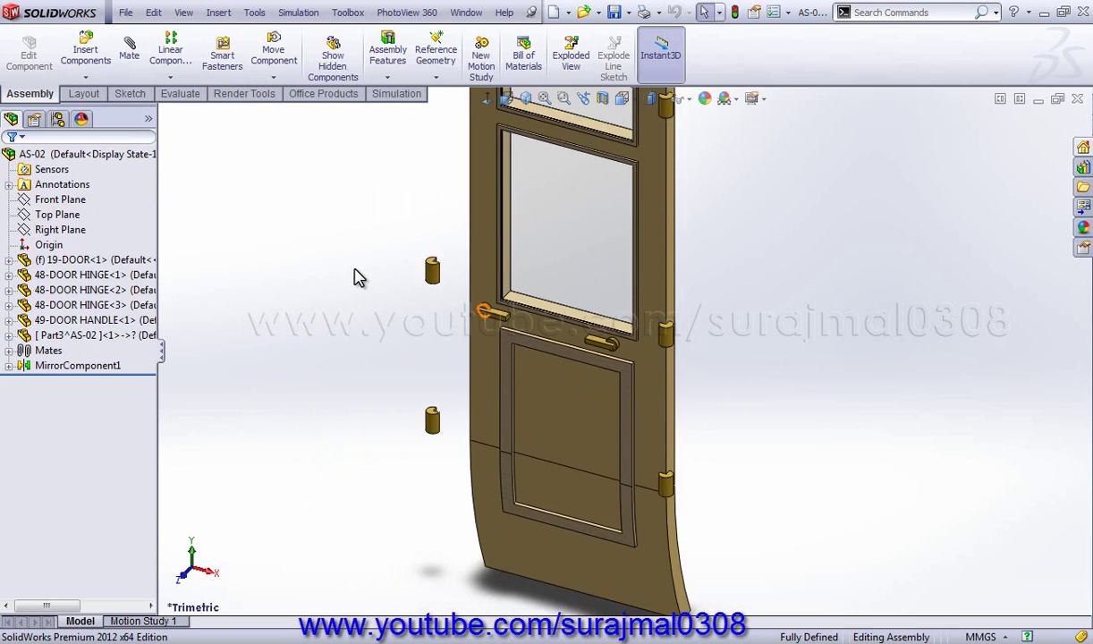
{"action": "middle_click_drag", "start_coordinate": [359, 275], "coordinate": [402, 282]}
{"action": "scroll", "coordinate": [390, 289], "scroll_direction": "up", "scroll_amount": 3}
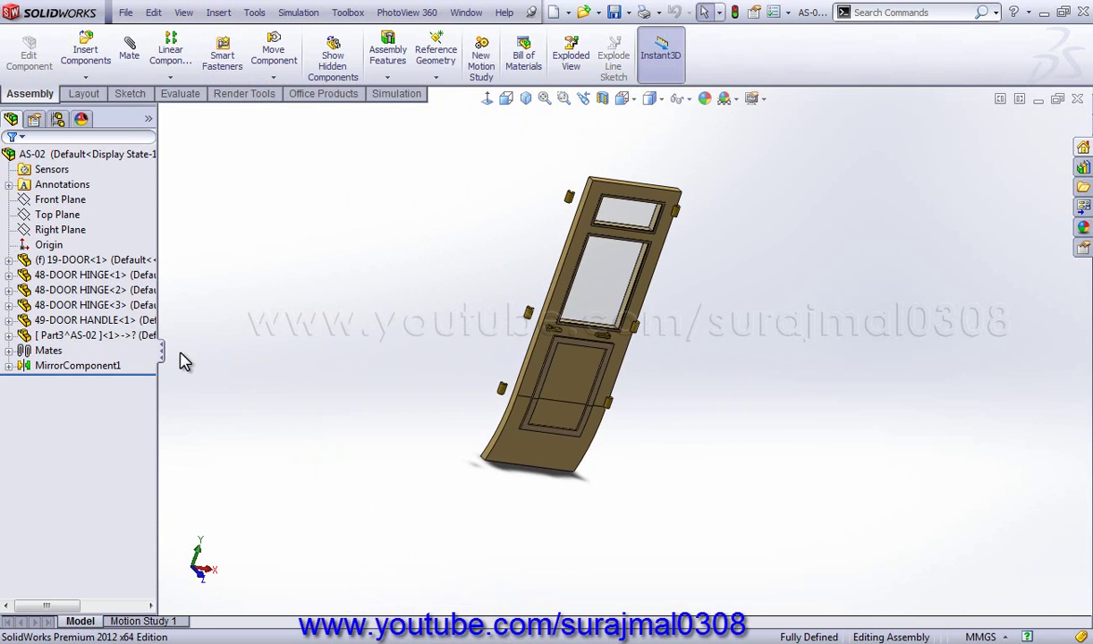
{"action": "left_click", "coordinate": [62, 230]}
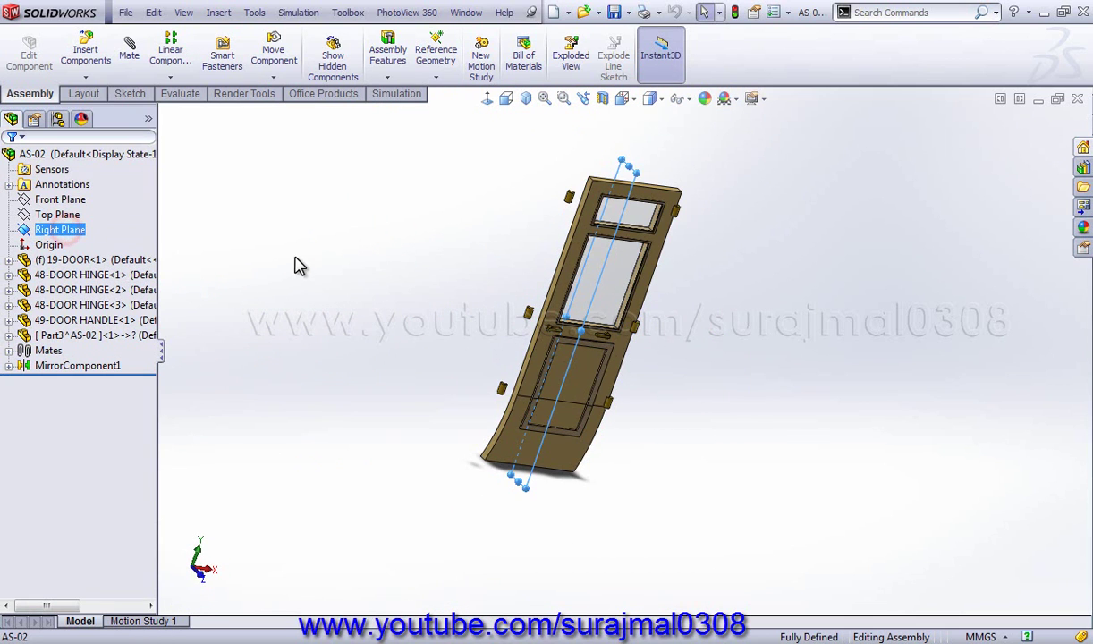
{"action": "middle_click_drag", "start_coordinate": [298, 265], "coordinate": [233, 205]}
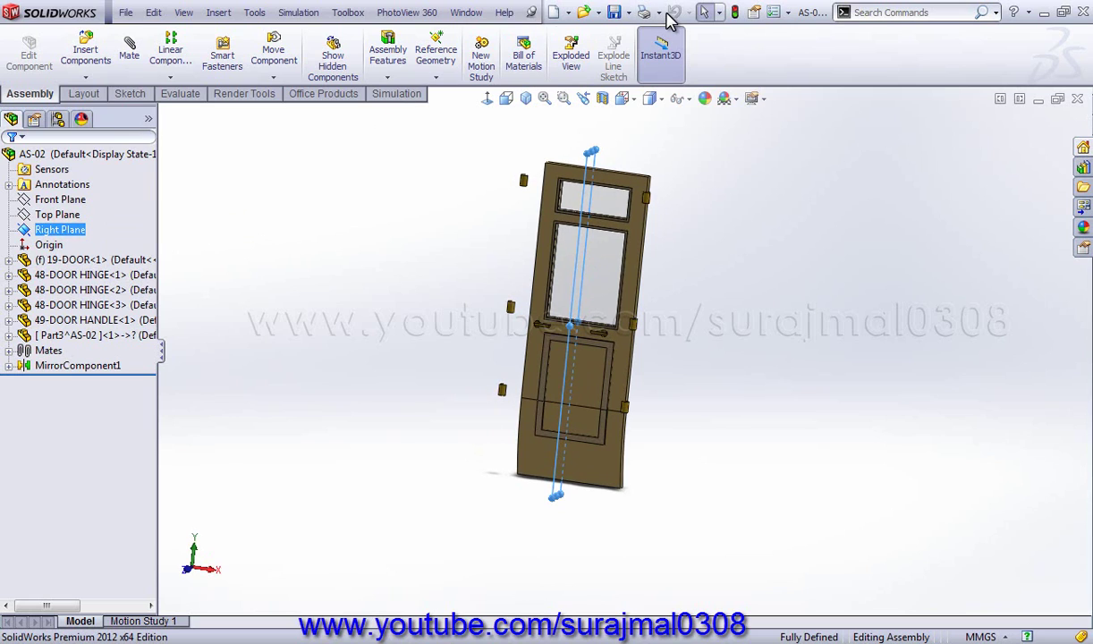
{"action": "right_click", "coordinate": [104, 367]}
{"action": "left_click", "coordinate": [134, 501]}
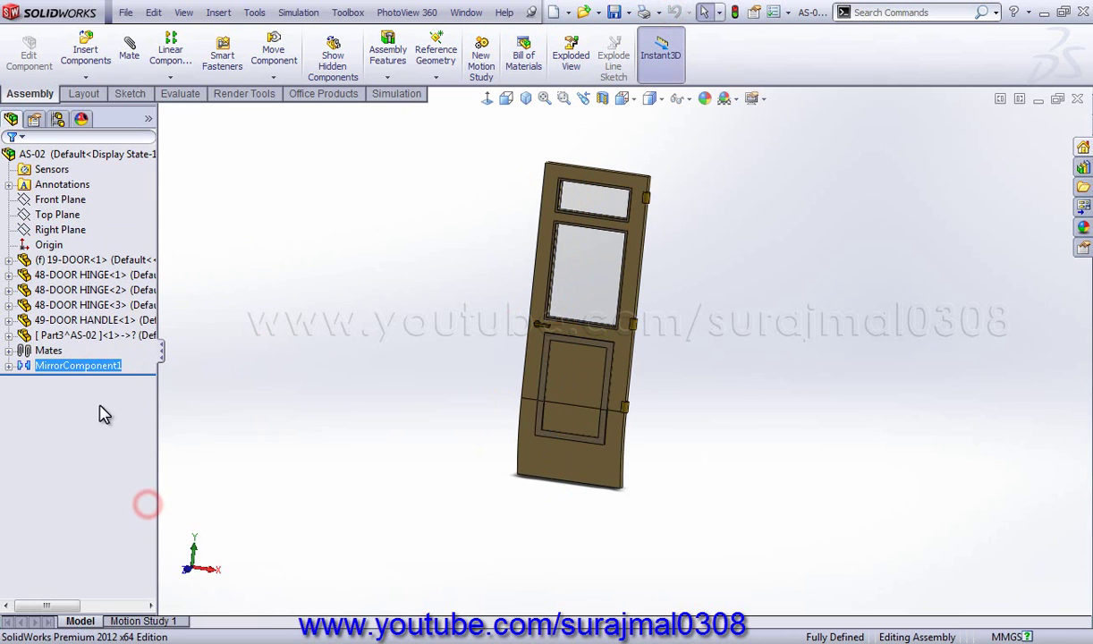
Start Mirror Components using the 19-DOOR part's own Right Plane as the mirror plane.
{"action": "left_click", "coordinate": [9, 259]}
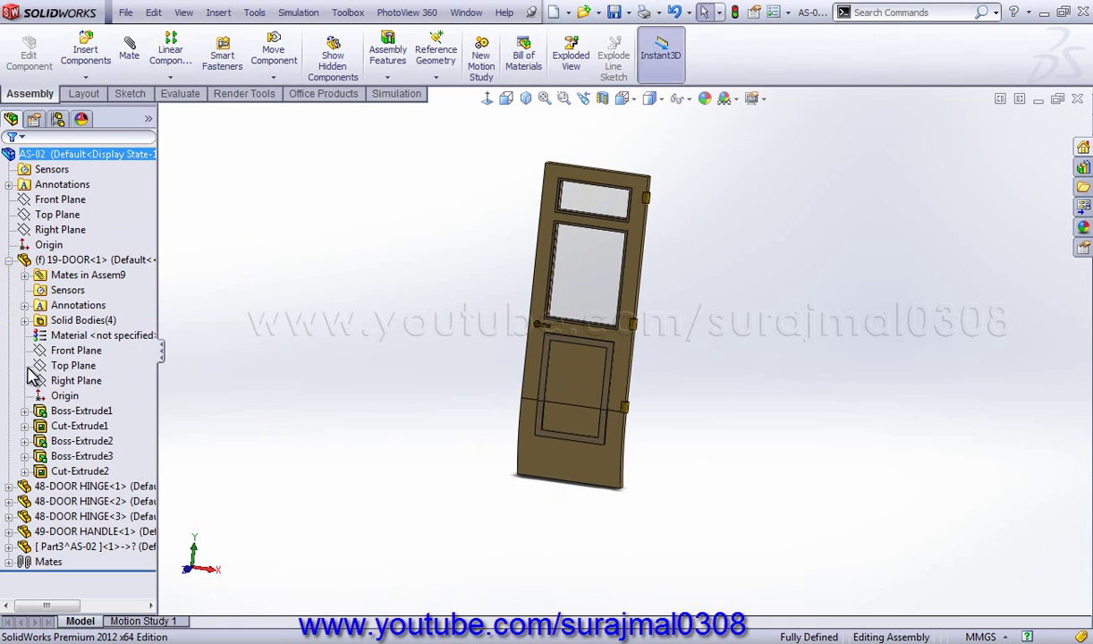
{"action": "left_click", "coordinate": [71, 380]}
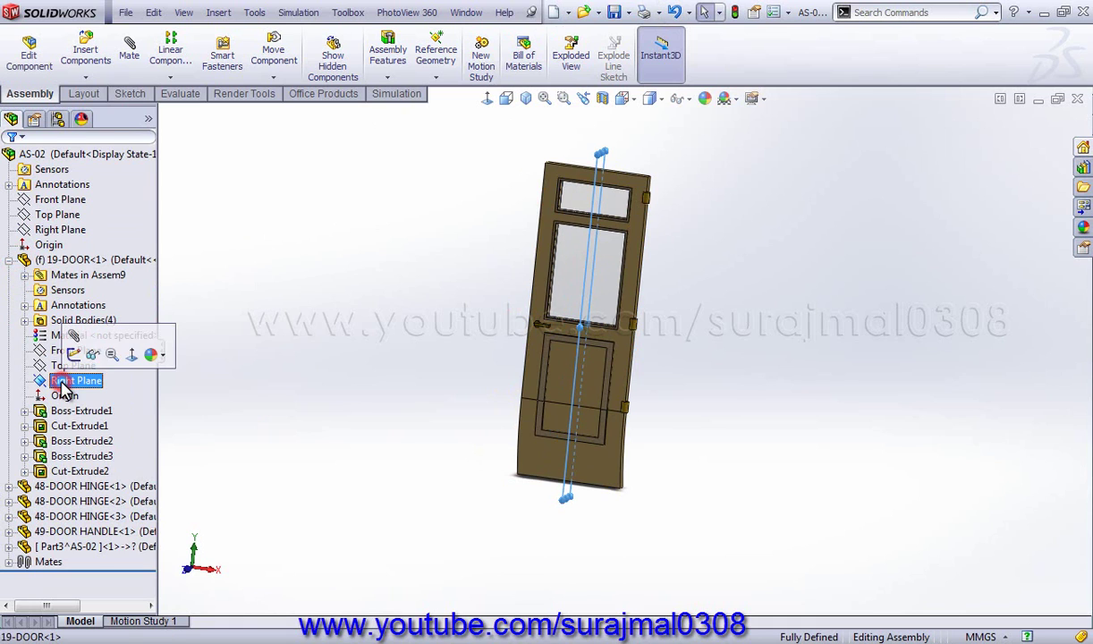
{"action": "left_click", "coordinate": [228, 18]}
{"action": "left_click", "coordinate": [261, 95]}
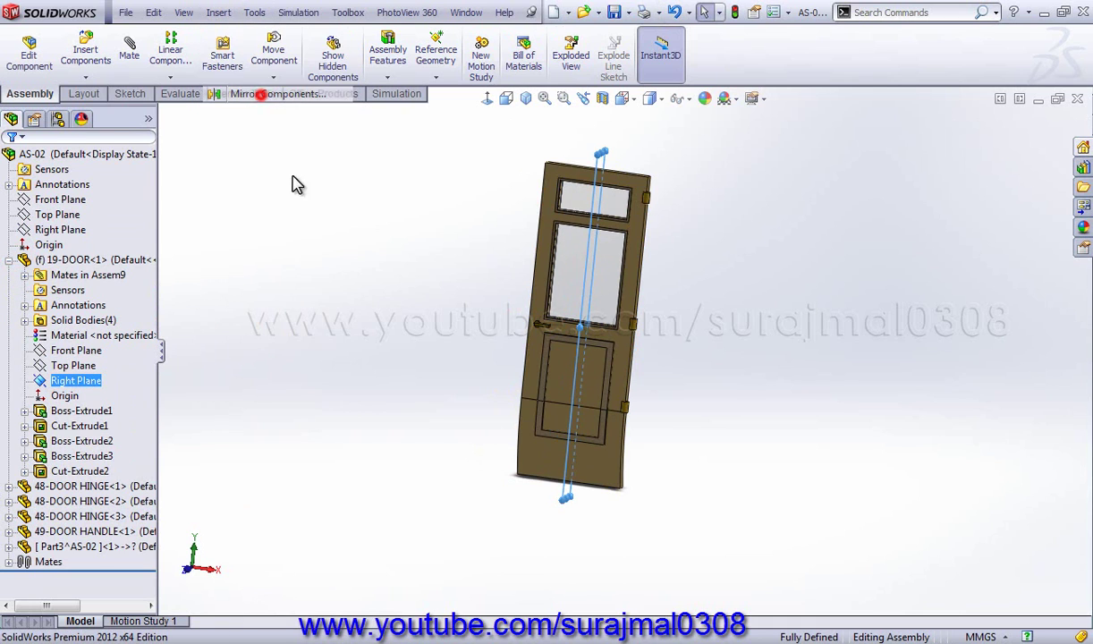
Select the door handle and the middle, bottom and top hinges, and create MirrorComponent2.
{"action": "scroll", "coordinate": [478, 340], "scroll_direction": "down", "scroll_amount": 5}
{"action": "left_click", "coordinate": [733, 350]}
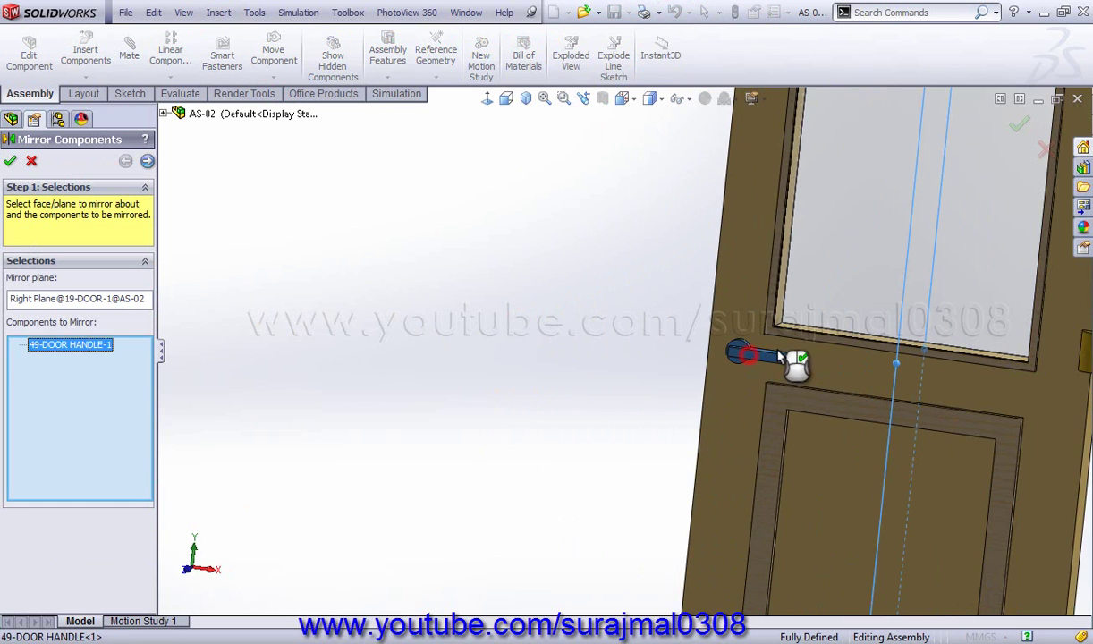
{"action": "middle_click_drag", "start_coordinate": [798, 361], "coordinate": [277, 279], "text": "ctrl"}
{"action": "left_click", "coordinate": [684, 300]}
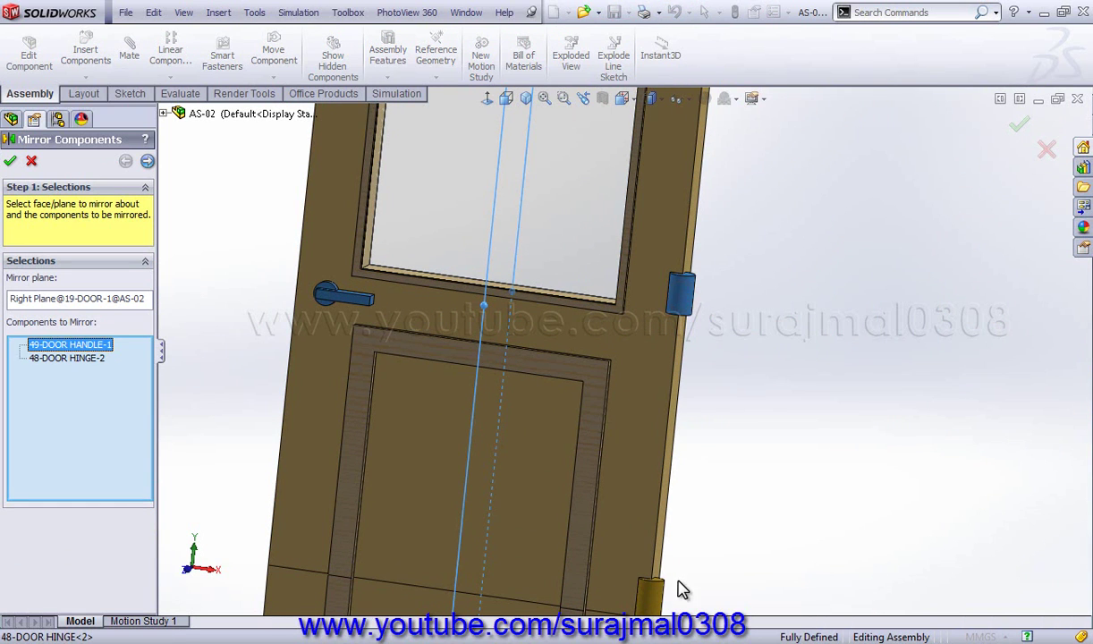
{"action": "left_click", "coordinate": [649, 577]}
{"action": "middle_click_drag", "start_coordinate": [735, 253], "coordinate": [739, 459], "text": "ctrl"}
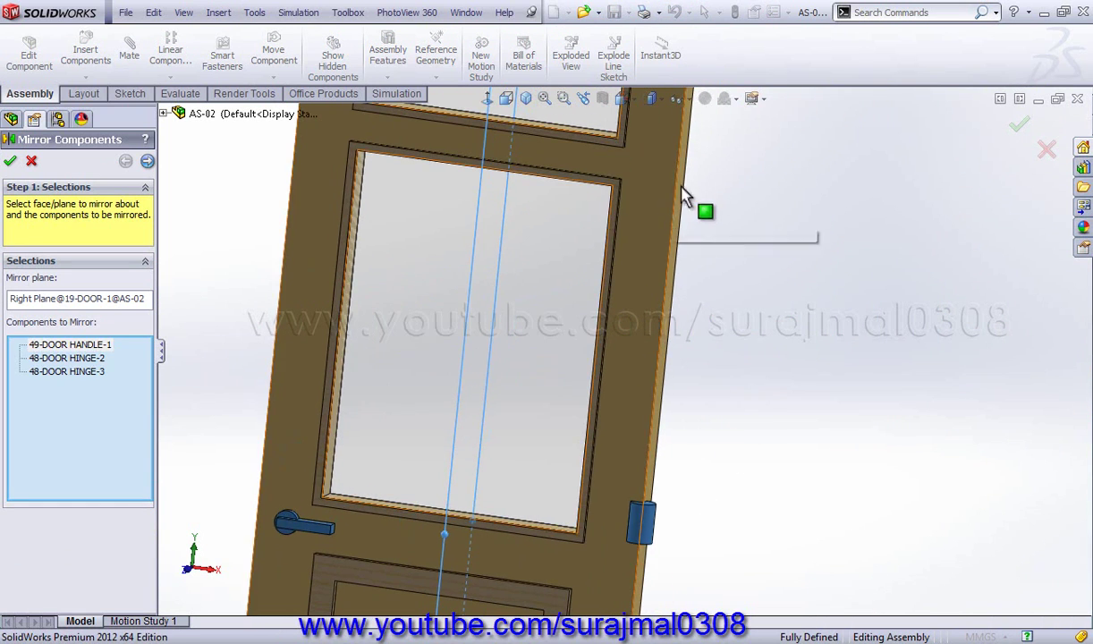
{"action": "middle_click_drag", "start_coordinate": [684, 196], "coordinate": [702, 322], "text": "ctrl"}
{"action": "left_click", "coordinate": [708, 179]}
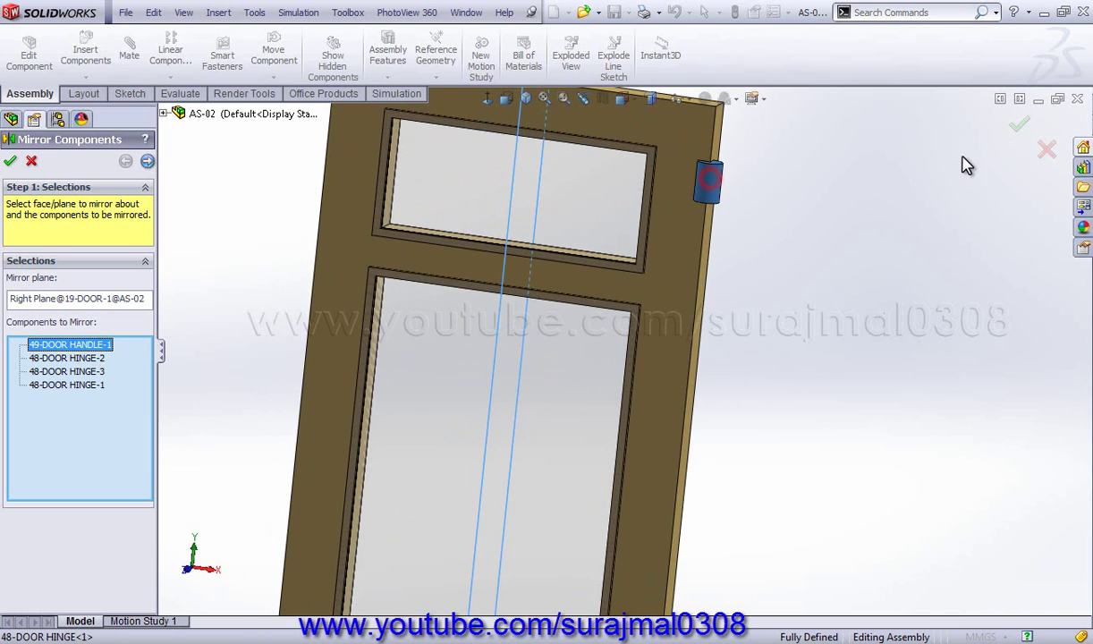
{"action": "left_click", "coordinate": [1022, 128]}
Dissolve MirrorComponent2 into separate components, agreeing to recreate the mates.
{"action": "scroll", "coordinate": [302, 221], "scroll_direction": "down", "scroll_amount": 2}
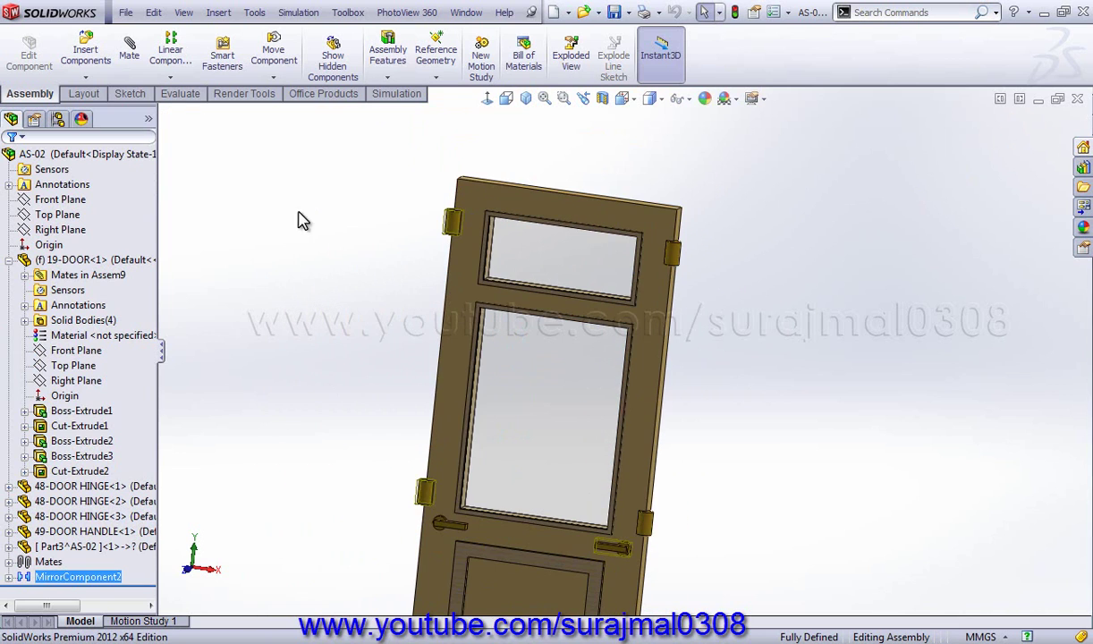
{"action": "right_click_drag", "start_coordinate": [302, 221], "coordinate": [372, 192]}
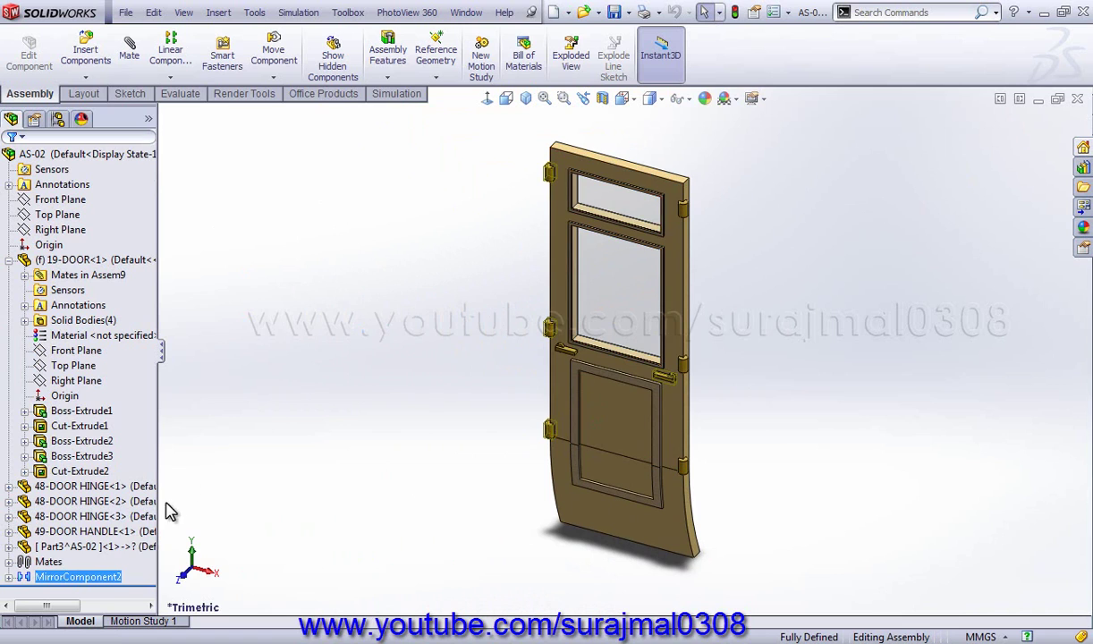
{"action": "right_click", "coordinate": [96, 577]}
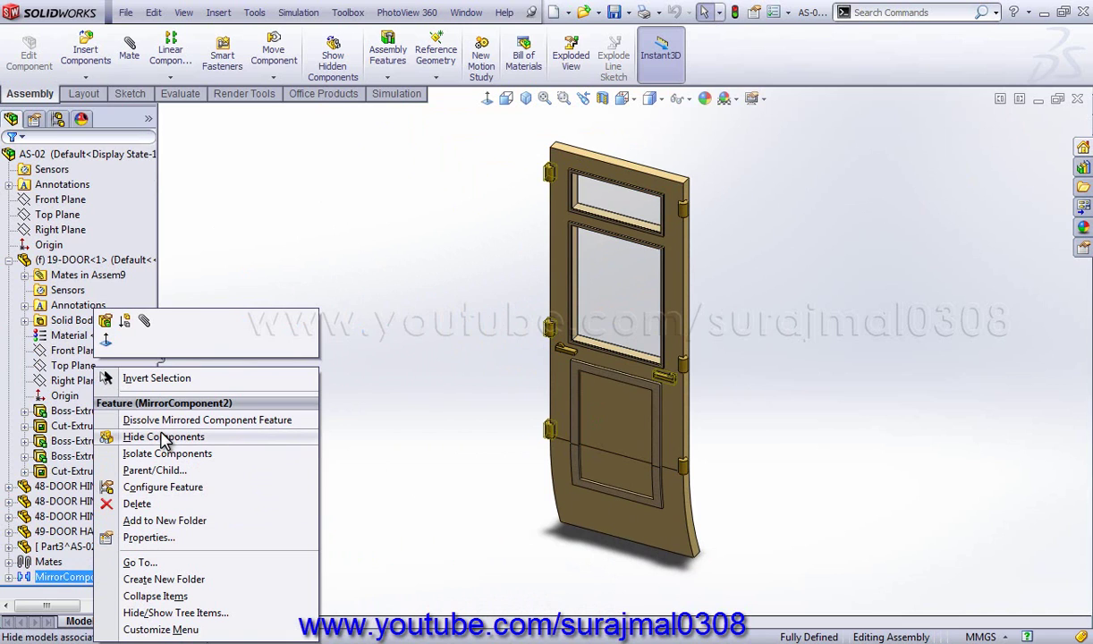
{"action": "left_click", "coordinate": [159, 417]}
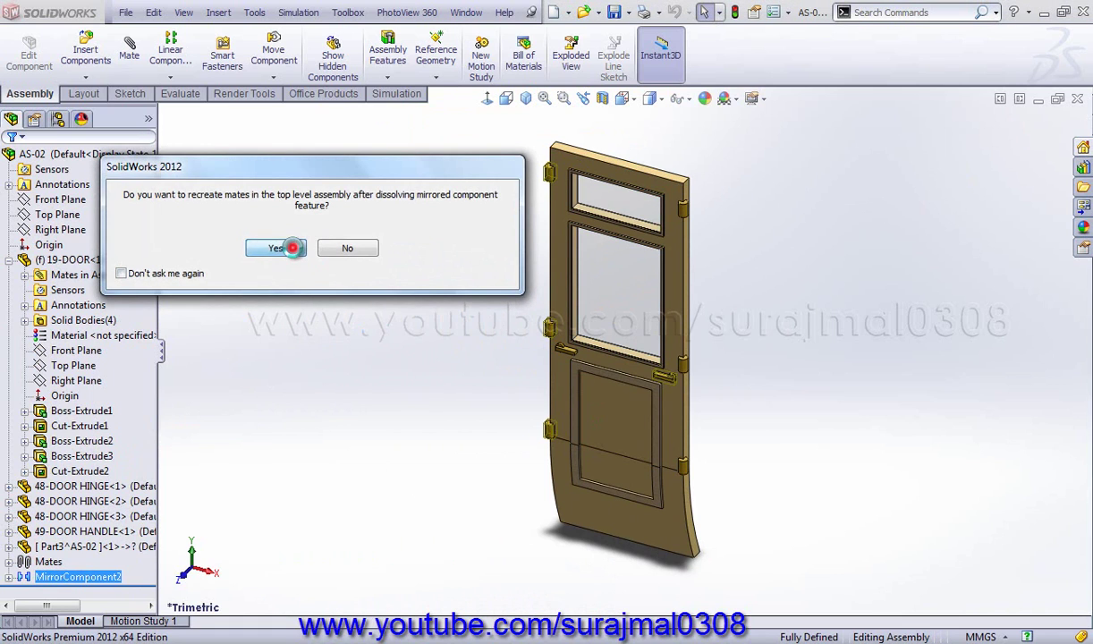
{"action": "left_click", "coordinate": [292, 248]}
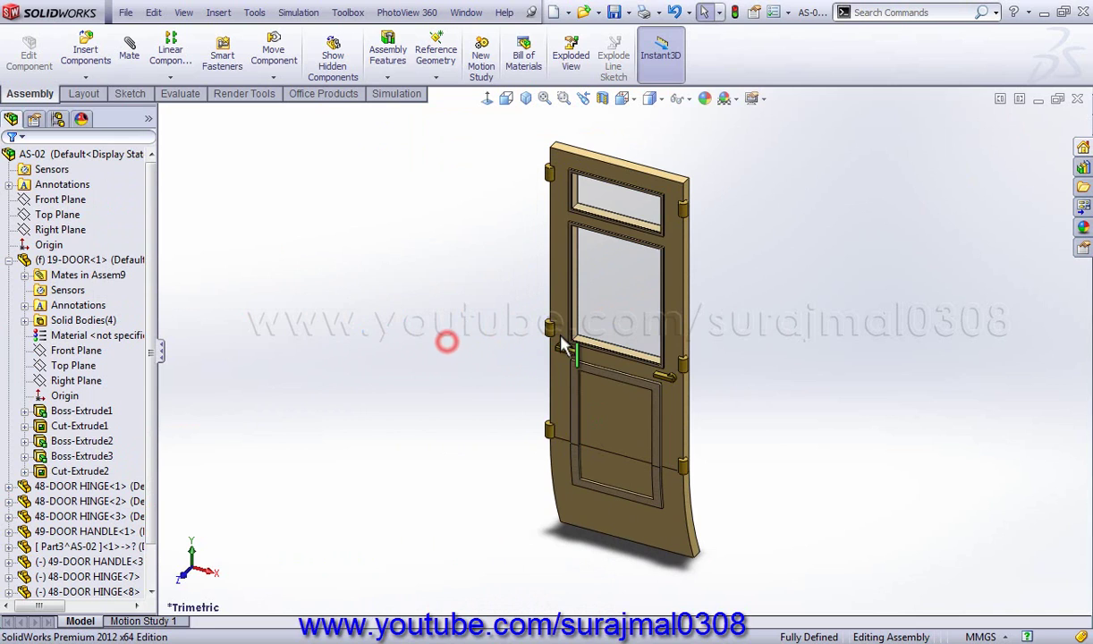
Drag the three mirrored hinges off the door's left edge, including the upper-left one.
{"action": "scroll", "coordinate": [563, 347], "scroll_direction": "down", "scroll_amount": 3}
{"action": "left_click_drag", "start_coordinate": [580, 356], "coordinate": [504, 320]}
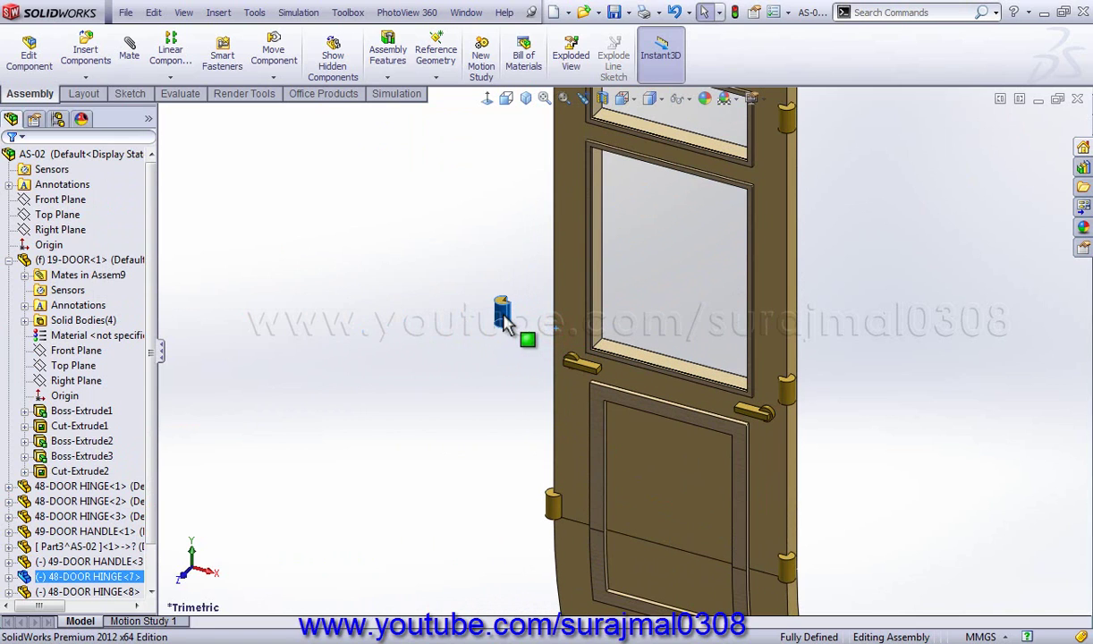
{"action": "left_click_drag", "start_coordinate": [555, 507], "coordinate": [505, 485]}
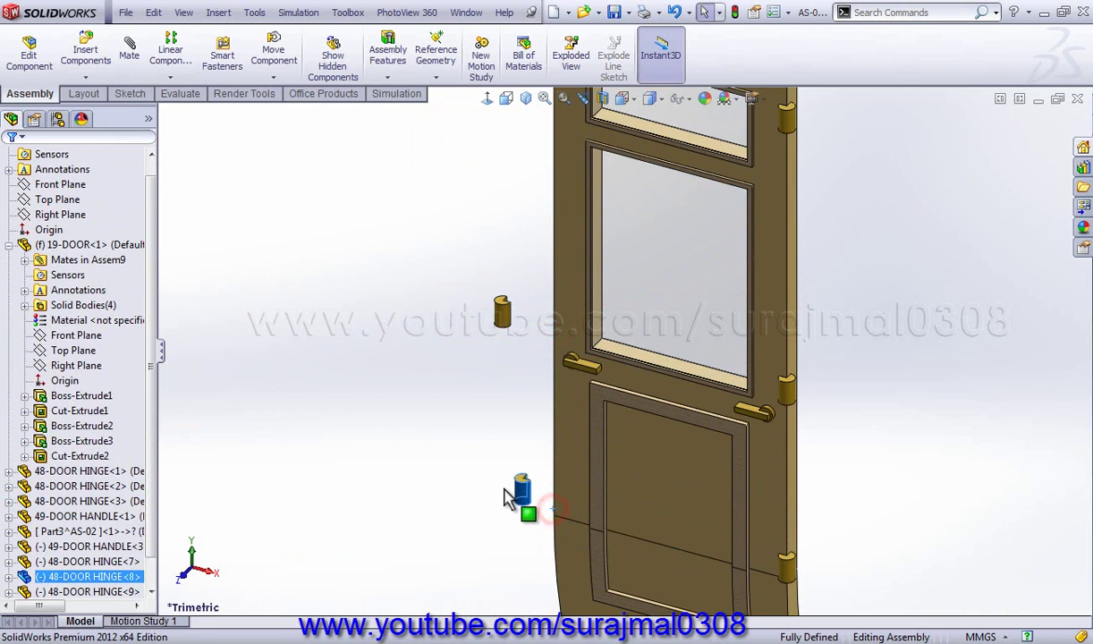
{"action": "key", "text": "ctrl+Down"}
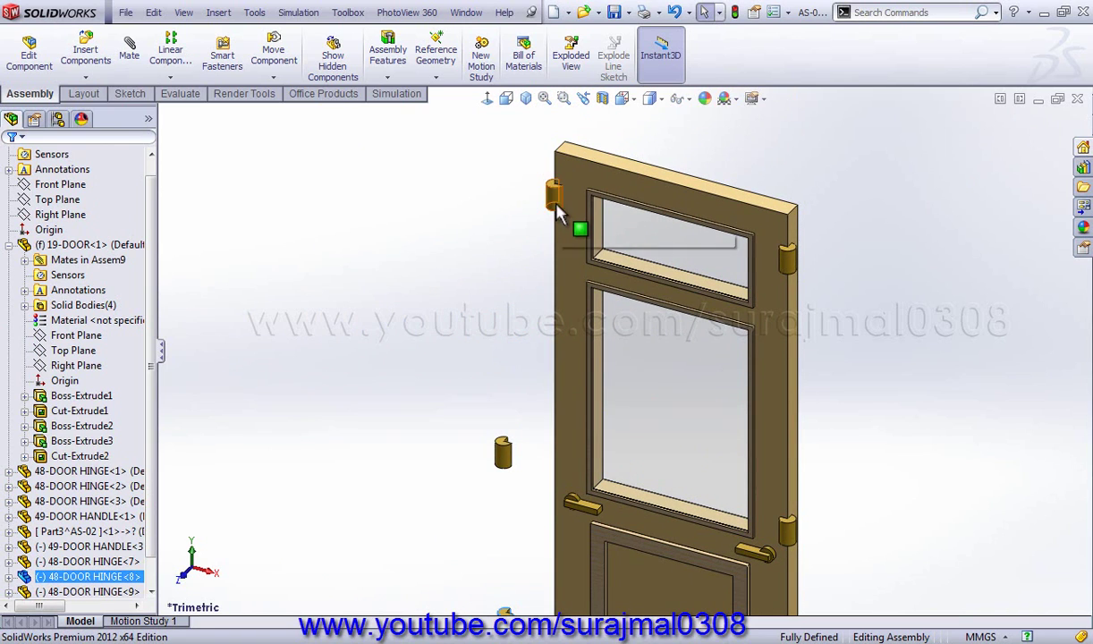
{"action": "left_click_drag", "start_coordinate": [556, 211], "coordinate": [527, 211]}
{"action": "left_click", "coordinate": [441, 204]}
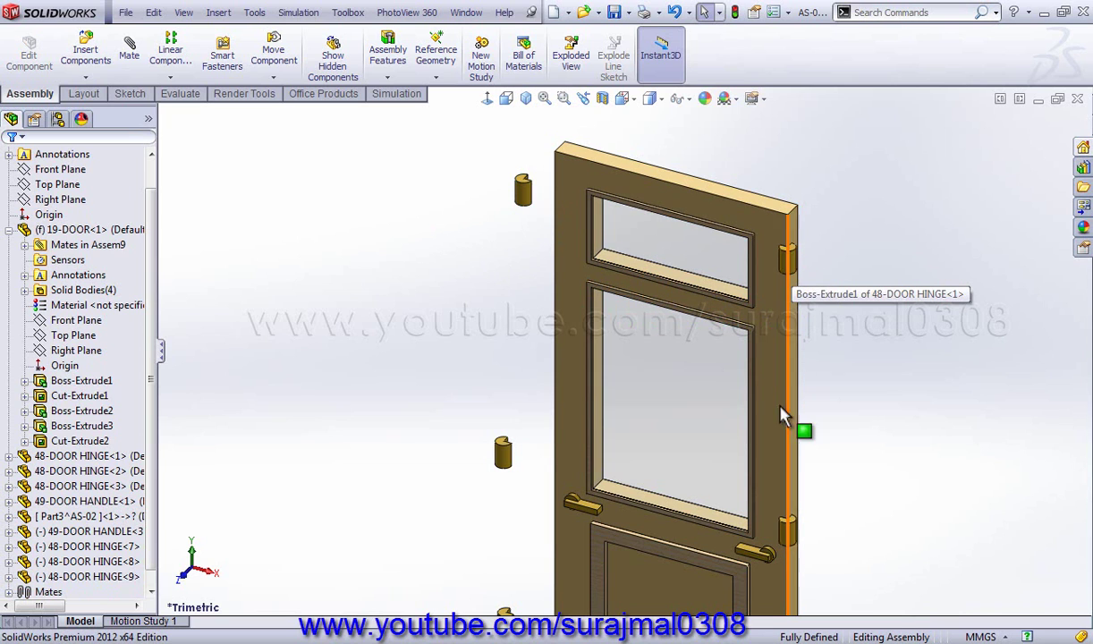
{"action": "scroll", "coordinate": [761, 555], "scroll_direction": "down", "scroll_amount": 3}
{"action": "scroll", "coordinate": [743, 519], "scroll_direction": "down", "scroll_amount": 3}
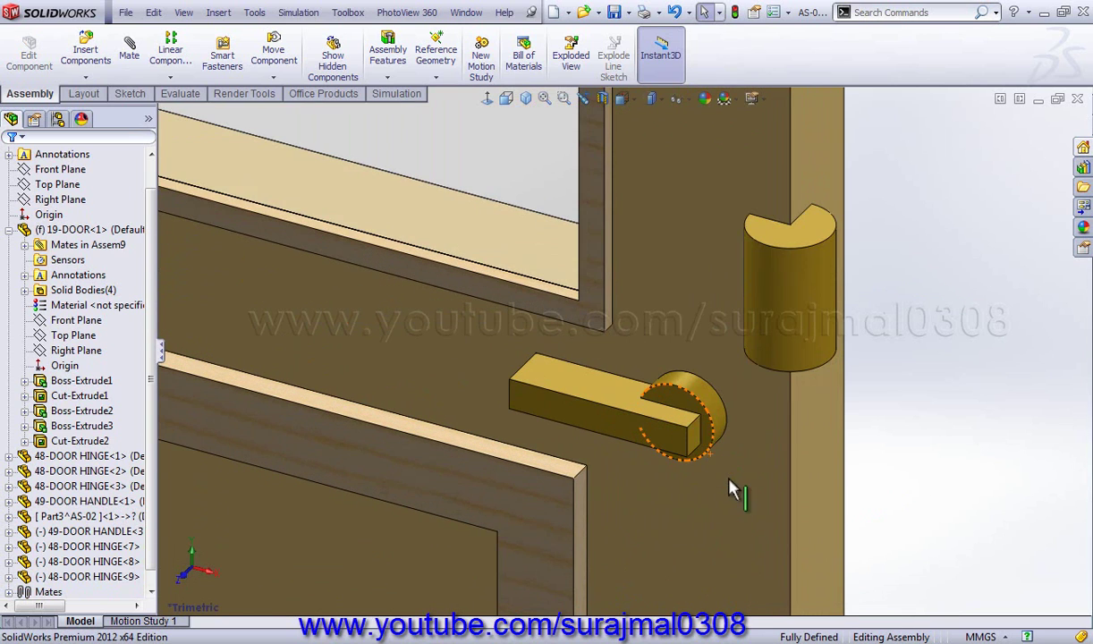
Mate the handle's end face to the door's side face with a 1.5 mm distance.
{"action": "left_click", "coordinate": [693, 436]}
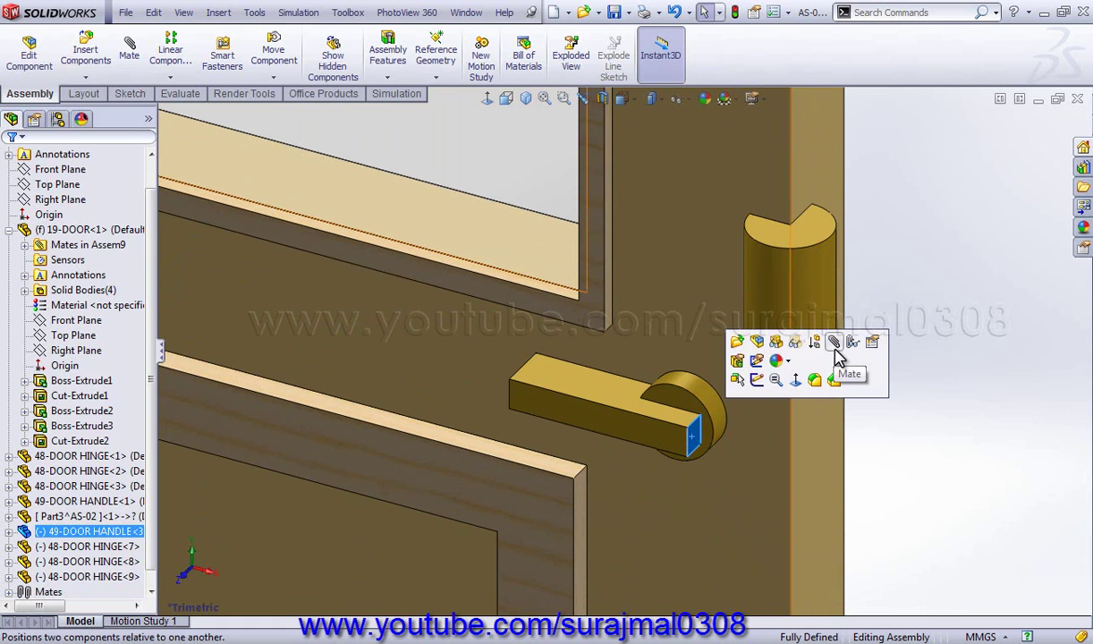
{"action": "left_click", "coordinate": [836, 351]}
{"action": "left_click", "coordinate": [823, 457]}
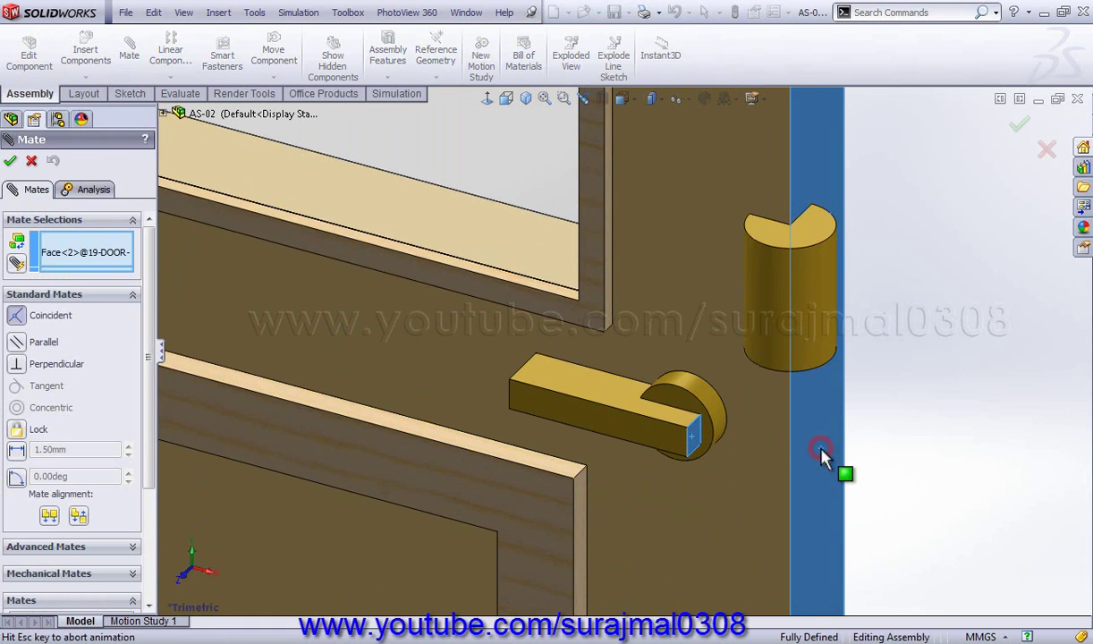
{"action": "mouse_move", "coordinate": [912, 475]}
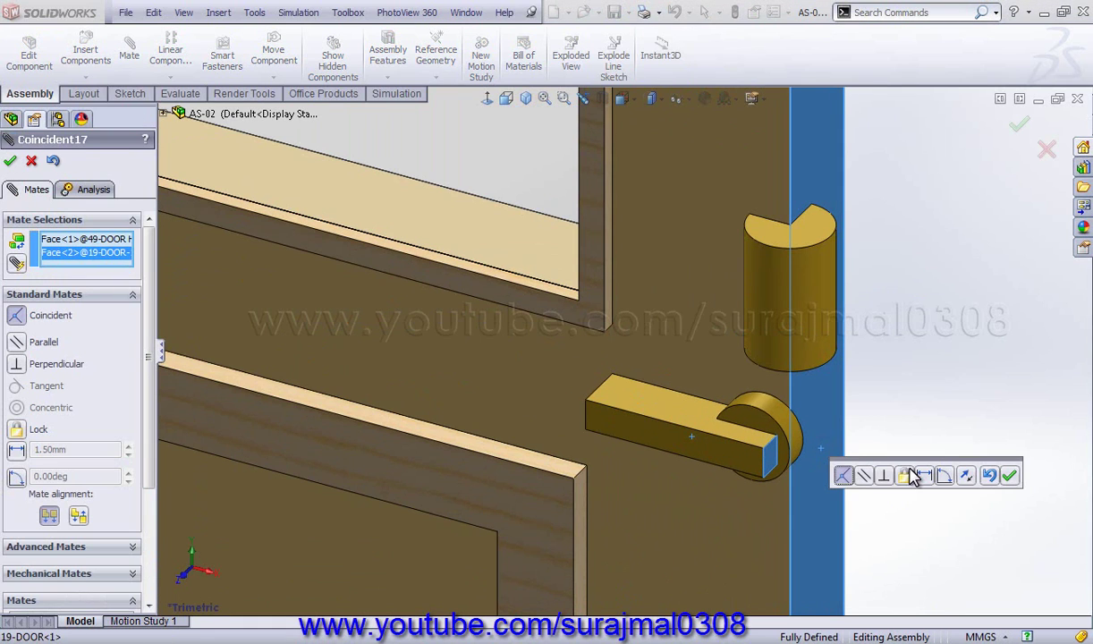
{"action": "left_click", "coordinate": [924, 476]}
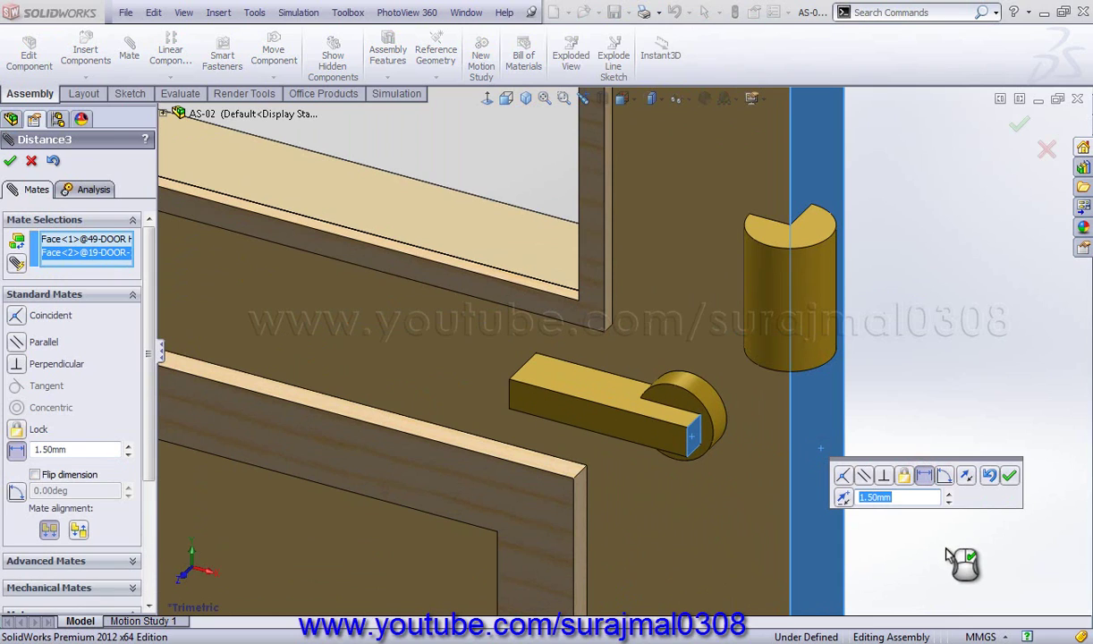
{"action": "type", "text": "1.5"}
{"action": "key", "text": "Return"}
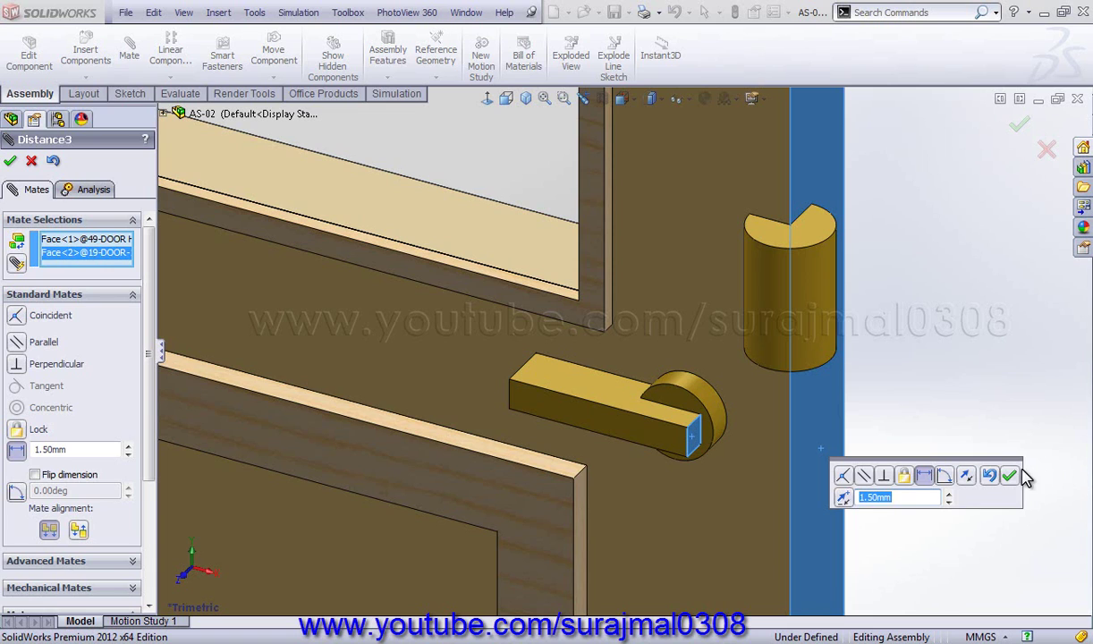
{"action": "left_click", "coordinate": [1012, 475]}
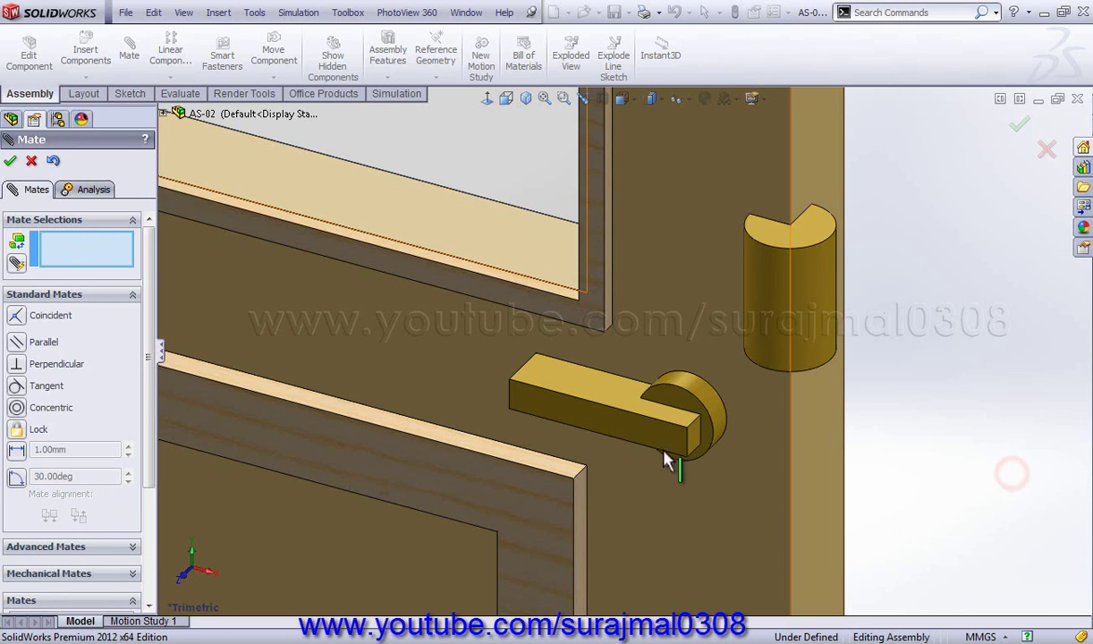
Add a second 1.50 mm distance mate between the handle's top face and the door rail's top face.
{"action": "left_click", "coordinate": [561, 385]}
{"action": "left_click", "coordinate": [533, 258]}
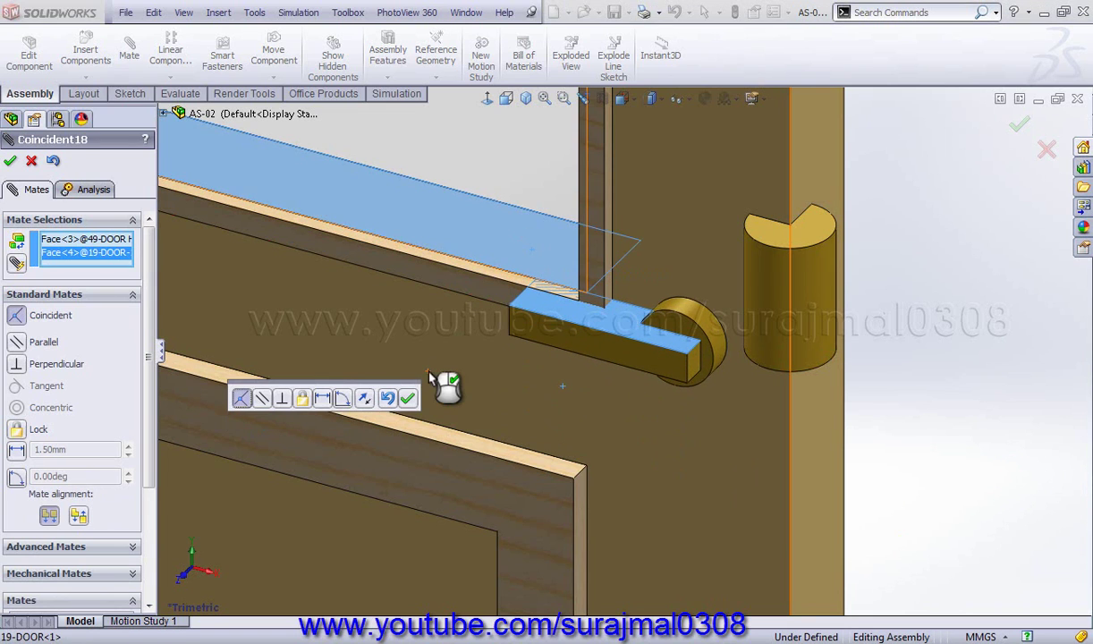
{"action": "left_click", "coordinate": [322, 400]}
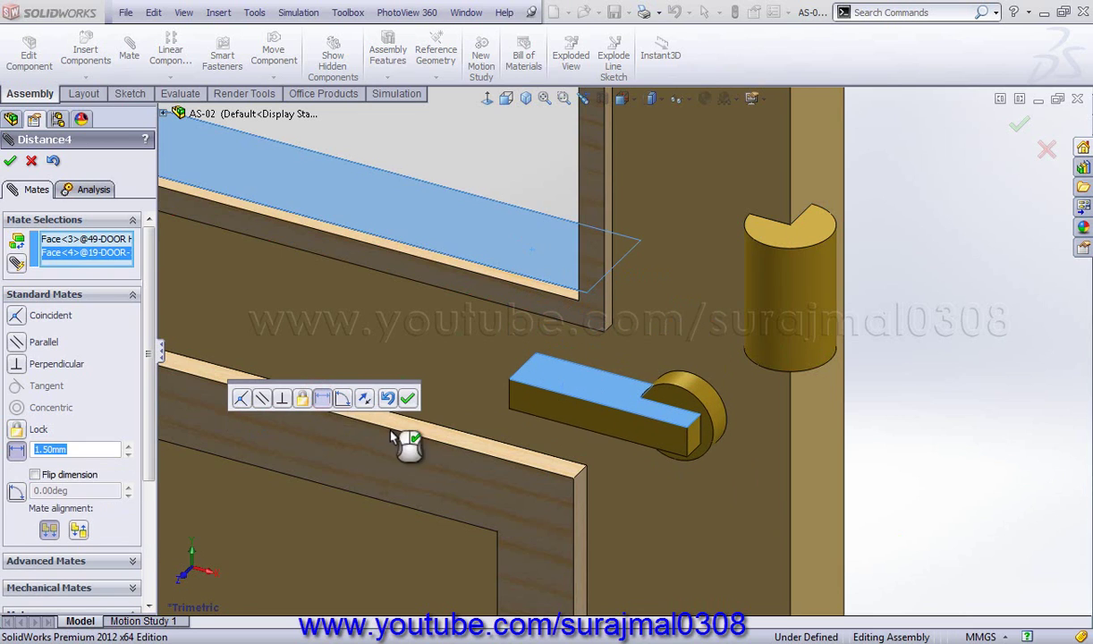
{"action": "type", "text": "1.5"}
{"action": "key", "text": "Return"}
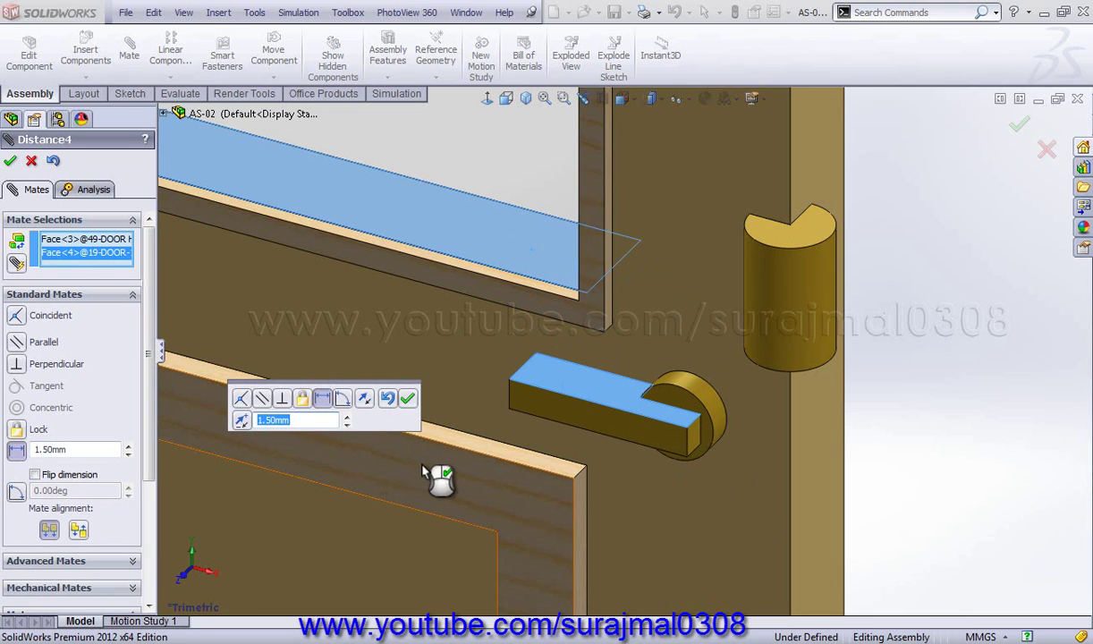
{"action": "left_click", "coordinate": [409, 400]}
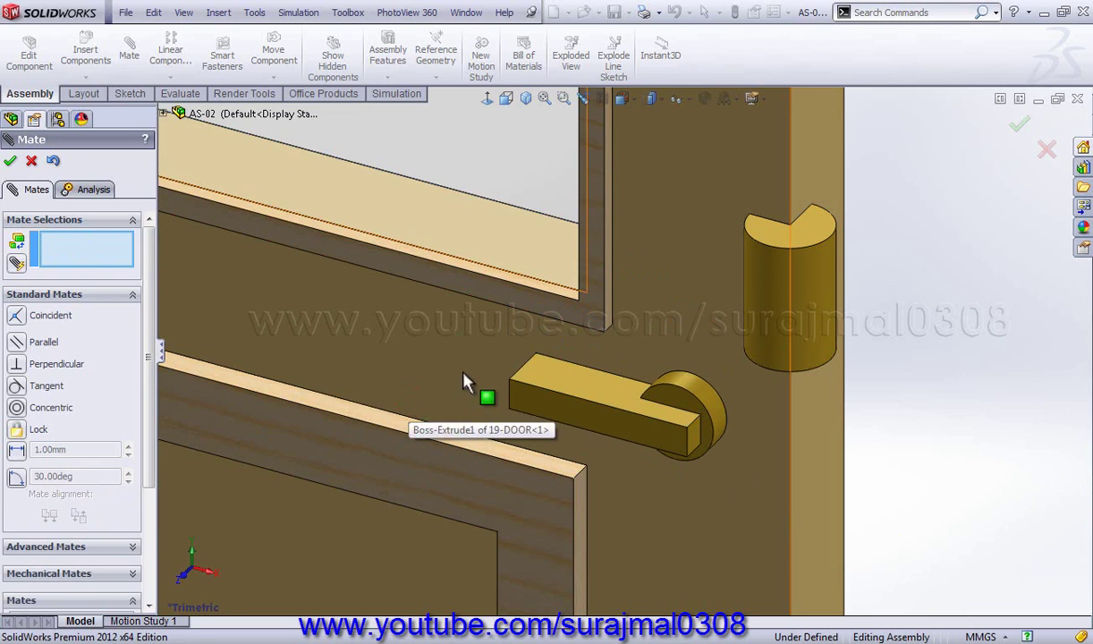
Make the first loose hinge's face coincident with the door face.
{"action": "scroll", "coordinate": [458, 376], "scroll_direction": "up", "scroll_amount": 5}
{"action": "scroll", "coordinate": [438, 344], "scroll_direction": "down", "scroll_amount": 2}
{"action": "scroll", "coordinate": [428, 295], "scroll_direction": "down", "scroll_amount": 2}
{"action": "scroll", "coordinate": [438, 268], "scroll_direction": "down", "scroll_amount": 2}
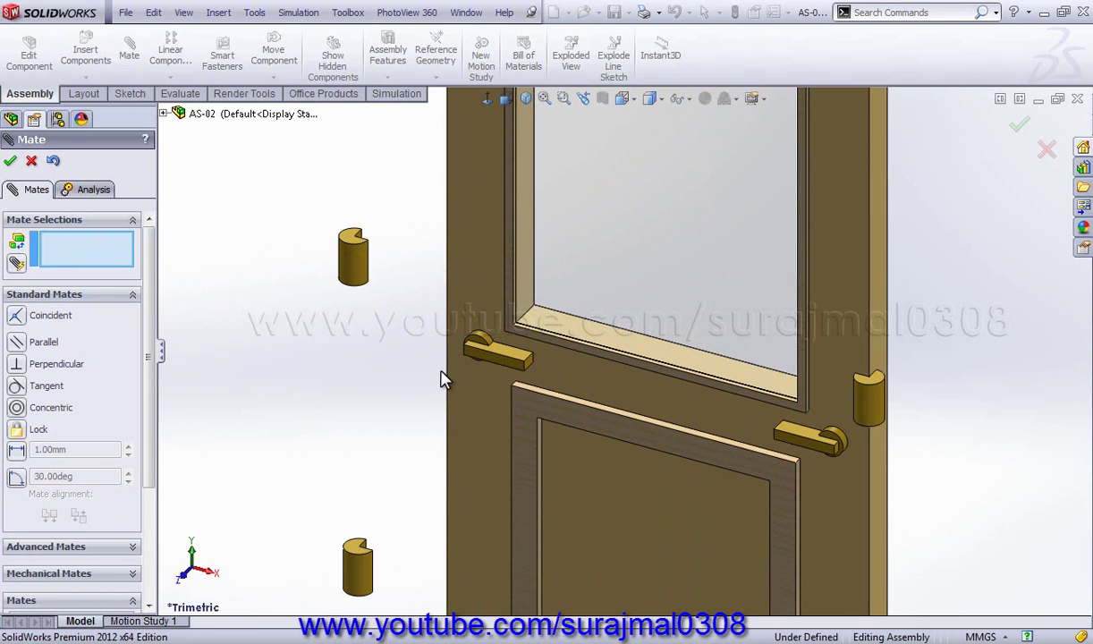
{"action": "scroll", "coordinate": [452, 358], "scroll_direction": "up", "scroll_amount": 3}
{"action": "scroll", "coordinate": [519, 300], "scroll_direction": "up", "scroll_amount": 1}
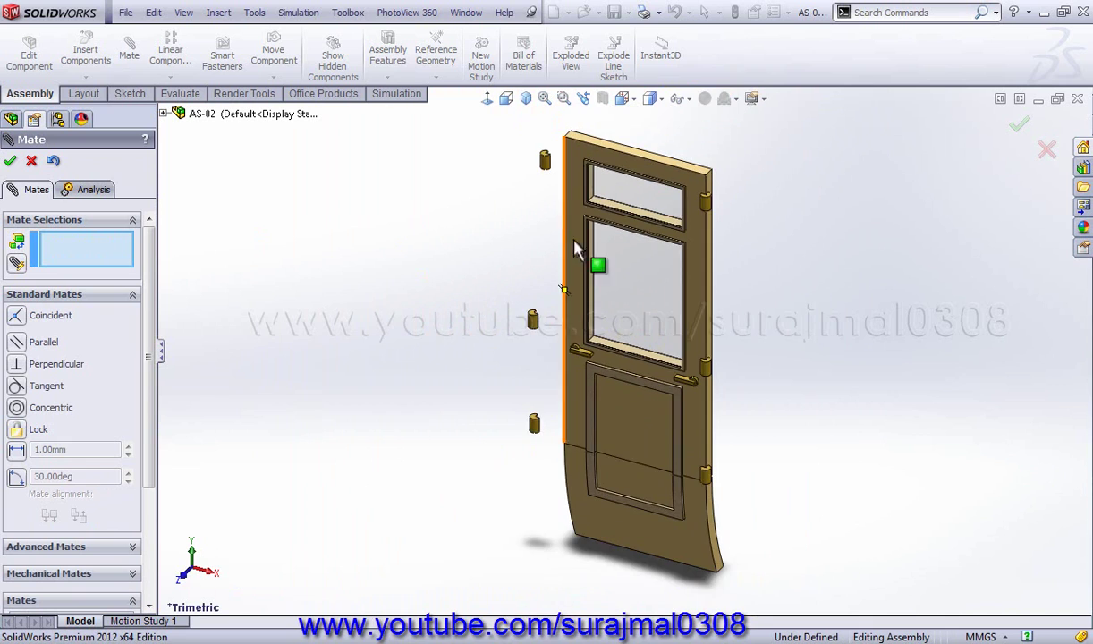
{"action": "scroll", "coordinate": [574, 243], "scroll_direction": "down", "scroll_amount": 2}
{"action": "scroll", "coordinate": [559, 188], "scroll_direction": "down", "scroll_amount": 2}
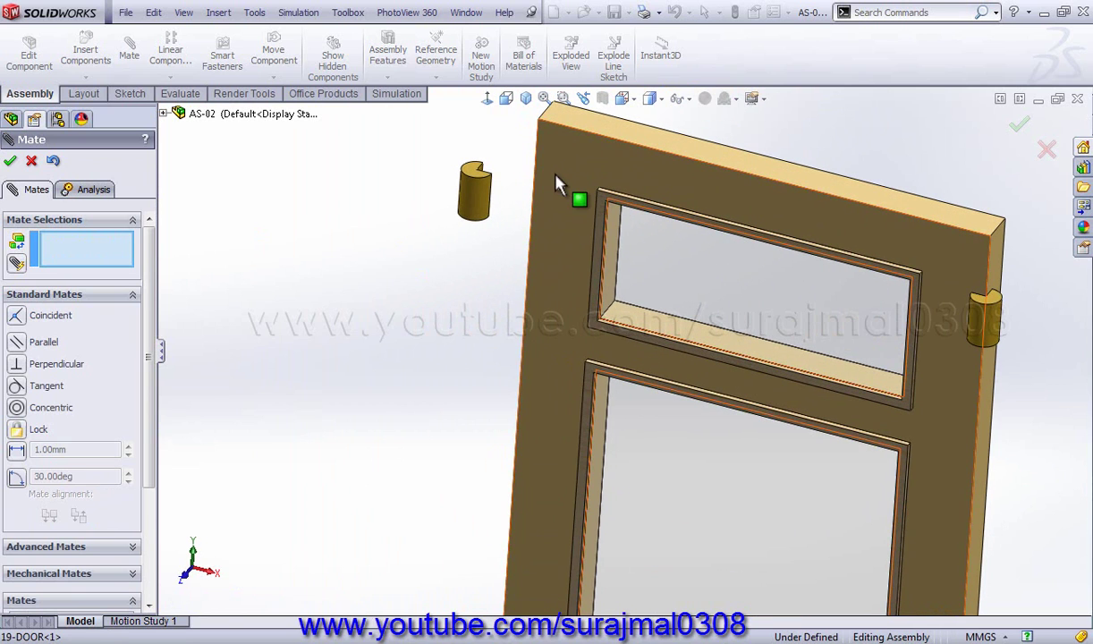
{"action": "left_click", "coordinate": [556, 183]}
{"action": "middle_click_drag", "start_coordinate": [541, 178], "coordinate": [490, 295]}
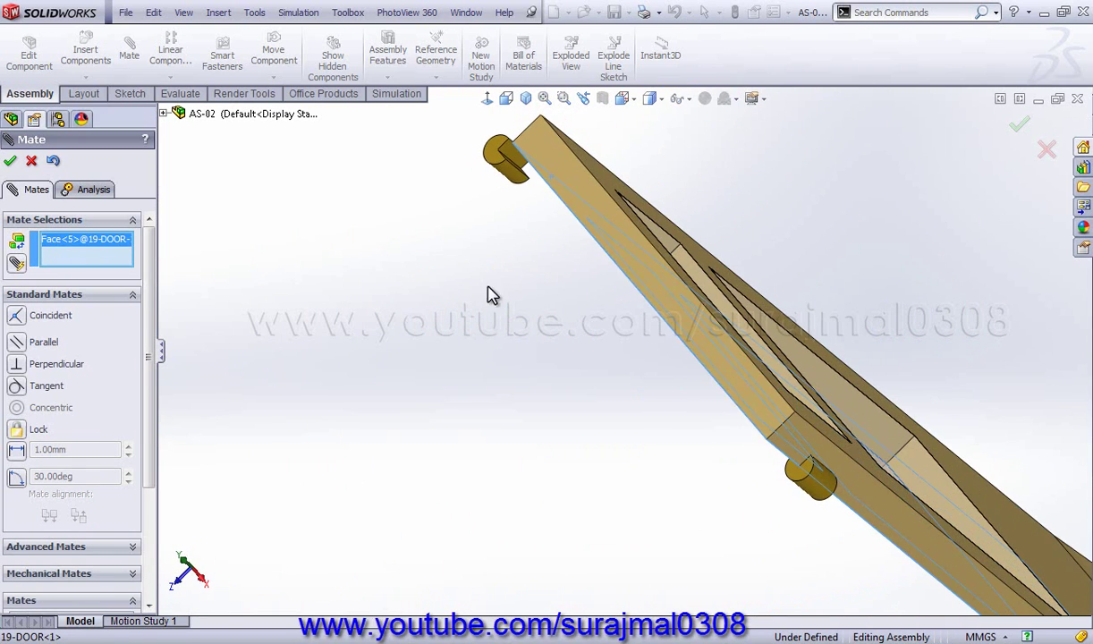
{"action": "mouse_move", "coordinate": [547, 178]}
{"action": "middle_mouse_down"}
{"action": "mouse_move", "coordinate": [438, 197]}
{"action": "mouse_move", "coordinate": [536, 239]}
{"action": "middle_mouse_up"}
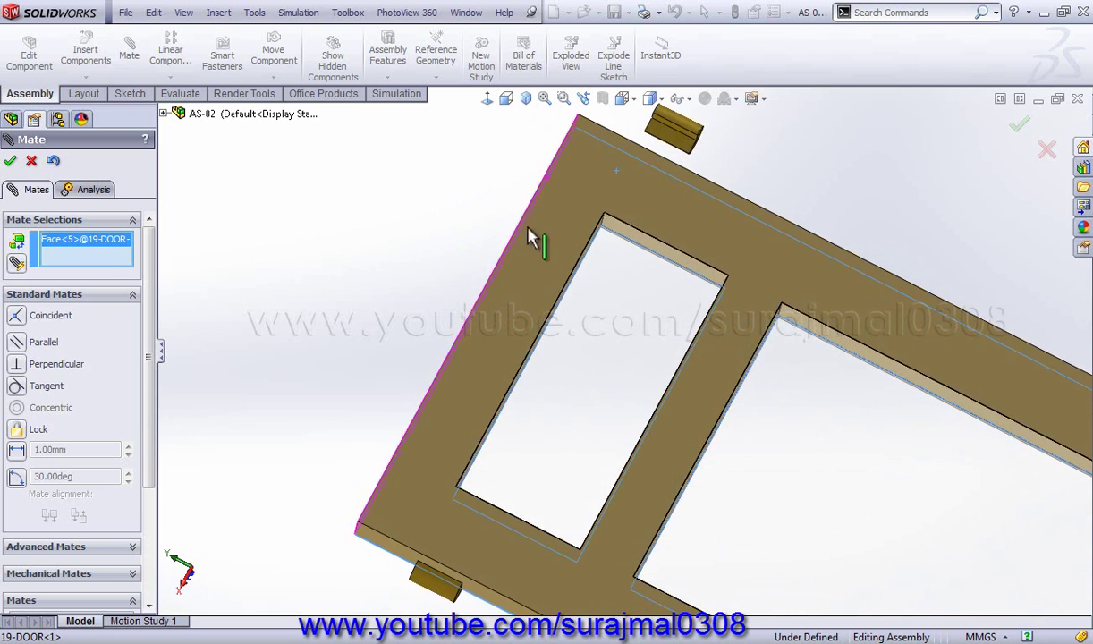
{"action": "left_click", "coordinate": [679, 143]}
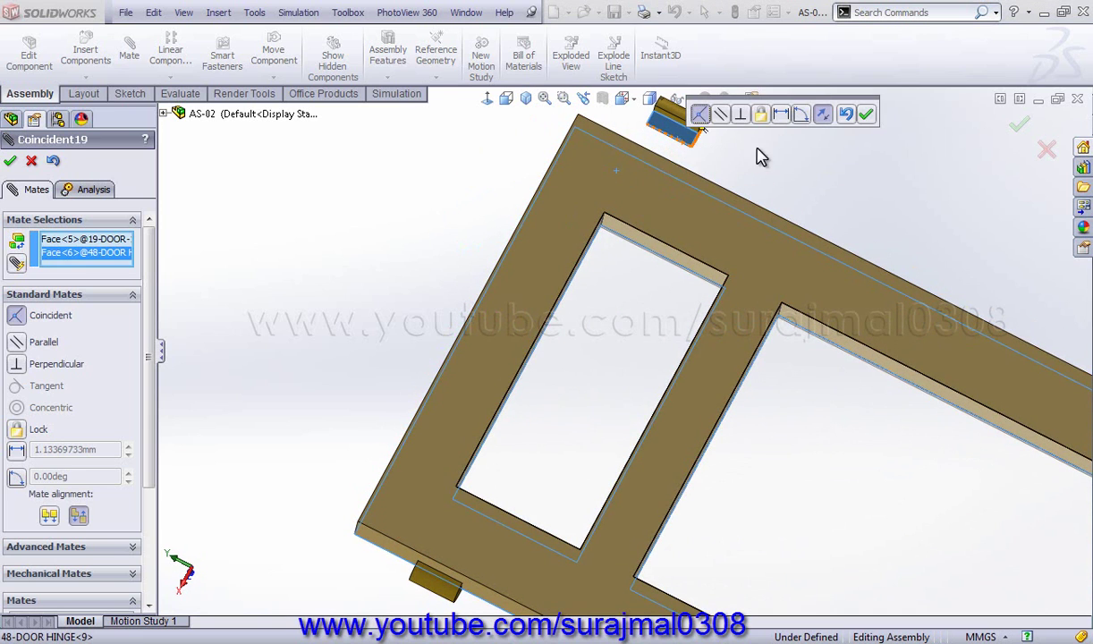
{"action": "left_click", "coordinate": [867, 116]}
Mate the next hinge's face coincident to the door frame face.
{"action": "mouse_move", "coordinate": [868, 120]}
{"action": "middle_mouse_down"}
{"action": "mouse_move", "coordinate": [812, 226]}
{"action": "mouse_move", "coordinate": [859, 378]}
{"action": "middle_mouse_up"}
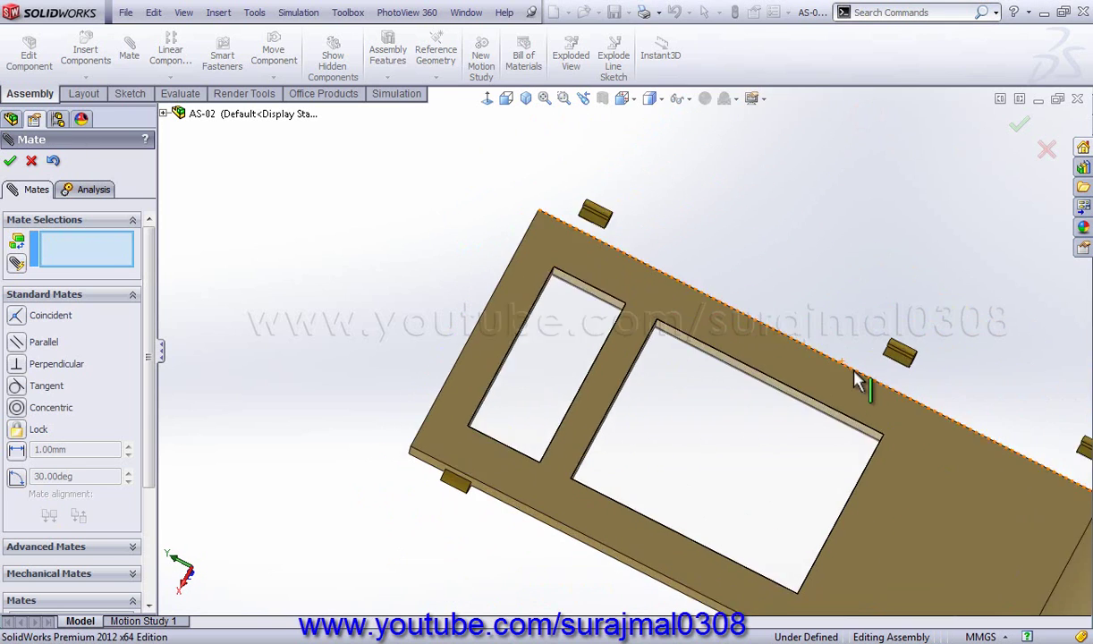
{"action": "scroll", "coordinate": [876, 357], "scroll_direction": "down", "scroll_amount": 5}
{"action": "left_click", "coordinate": [867, 322]}
{"action": "mouse_move", "coordinate": [699, 395]}
{"action": "middle_mouse_down"}
{"action": "mouse_move", "coordinate": [695, 353]}
{"action": "mouse_move", "coordinate": [768, 272]}
{"action": "mouse_move", "coordinate": [690, 397]}
{"action": "mouse_move", "coordinate": [605, 443]}
{"action": "middle_mouse_up"}
{"action": "left_click", "coordinate": [597, 435]}
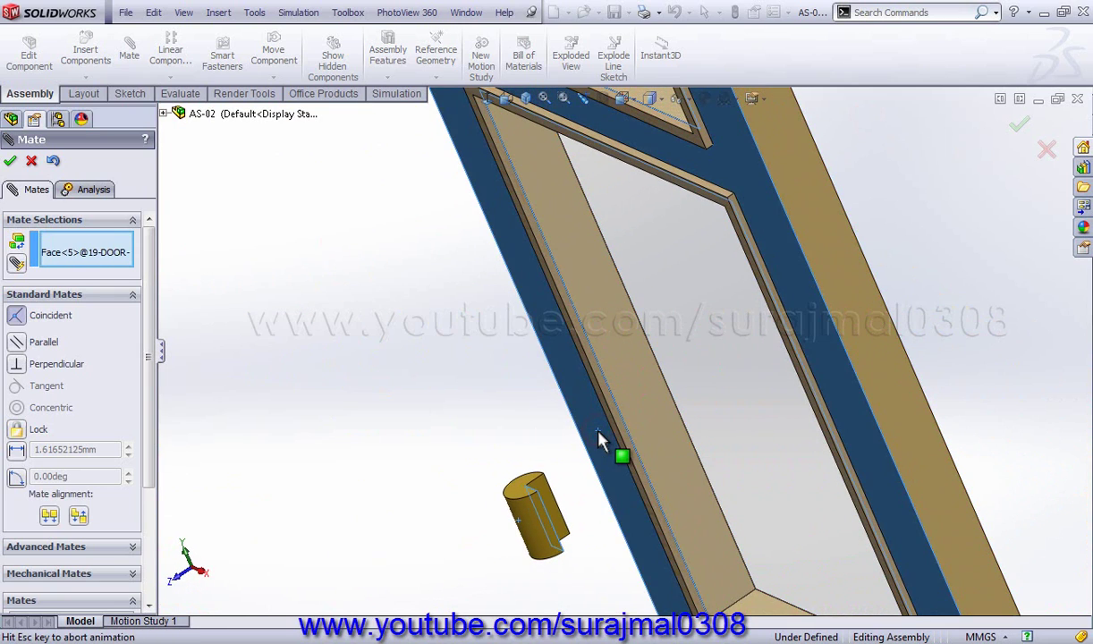
{"action": "left_click", "coordinate": [785, 458]}
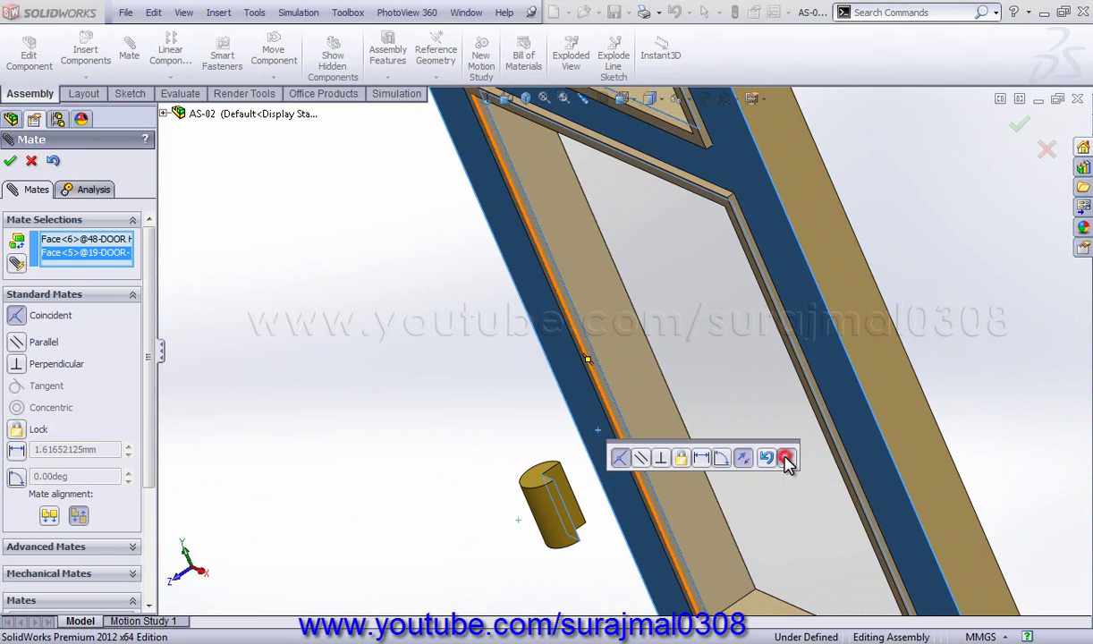
Add a coincident mate between another door face and its hinge face.
{"action": "scroll", "coordinate": [626, 447], "scroll_direction": "up", "scroll_amount": 5}
{"action": "scroll", "coordinate": [662, 531], "scroll_direction": "down", "scroll_amount": 2}
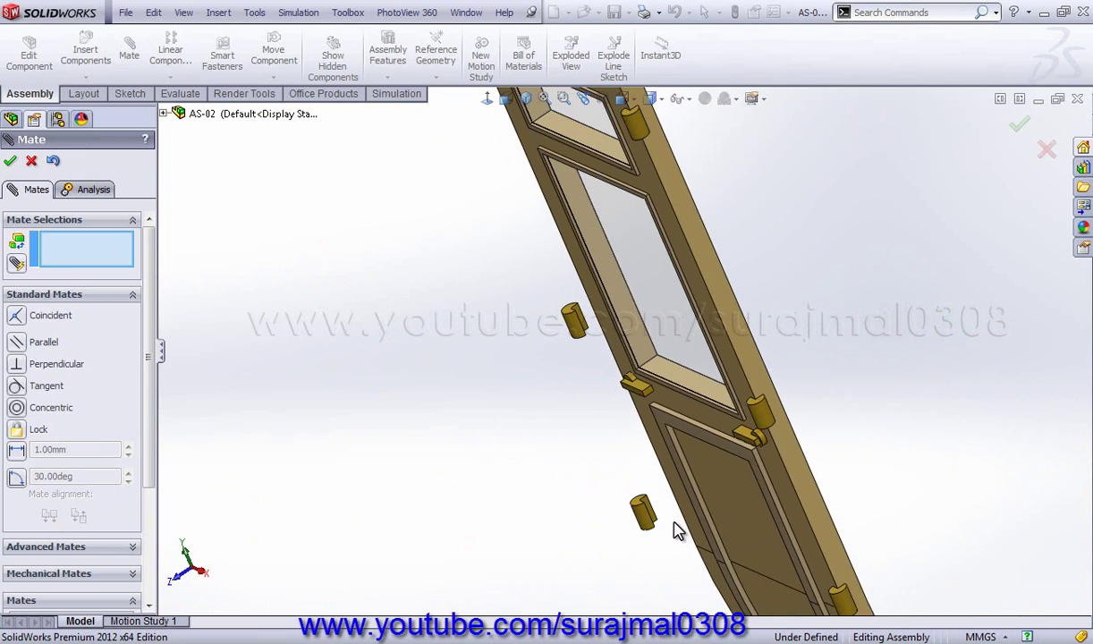
{"action": "scroll", "coordinate": [675, 501], "scroll_direction": "down", "scroll_amount": 3}
{"action": "left_click", "coordinate": [679, 438]}
{"action": "scroll", "coordinate": [659, 410], "scroll_direction": "down", "scroll_amount": 3}
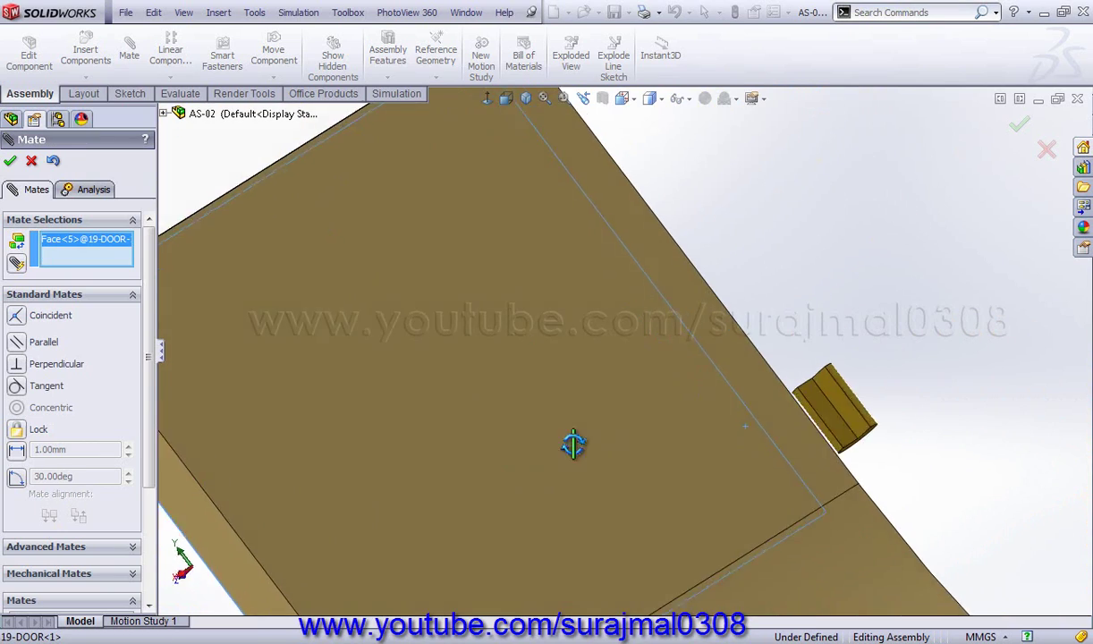
{"action": "scroll", "coordinate": [573, 446], "scroll_direction": "down", "scroll_amount": 2}
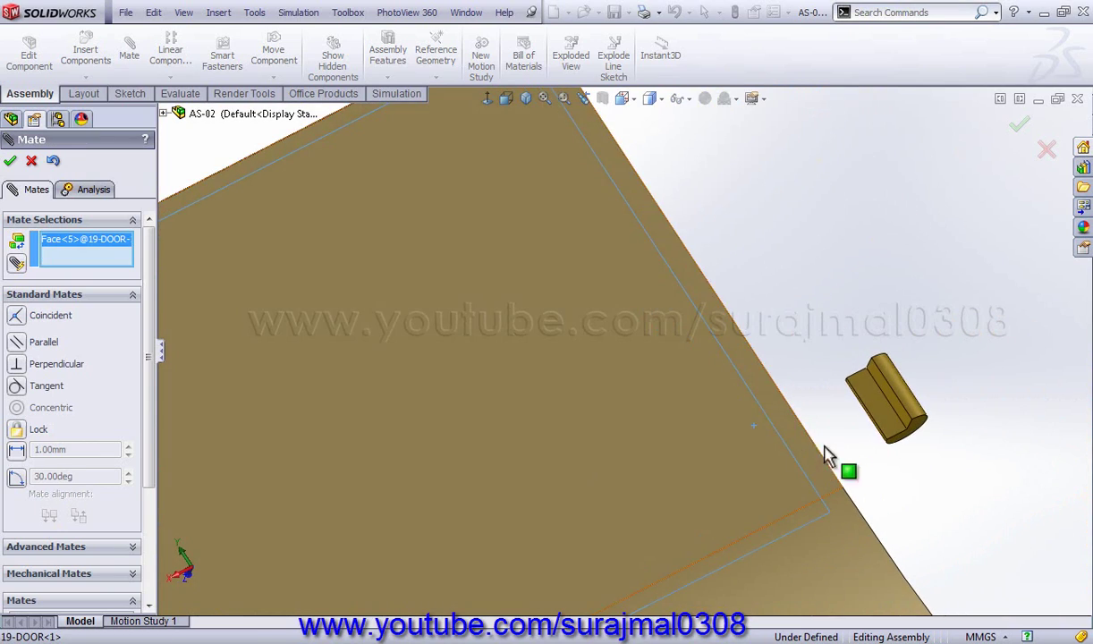
{"action": "left_click", "coordinate": [875, 398]}
{"action": "left_click", "coordinate": [1071, 426]}
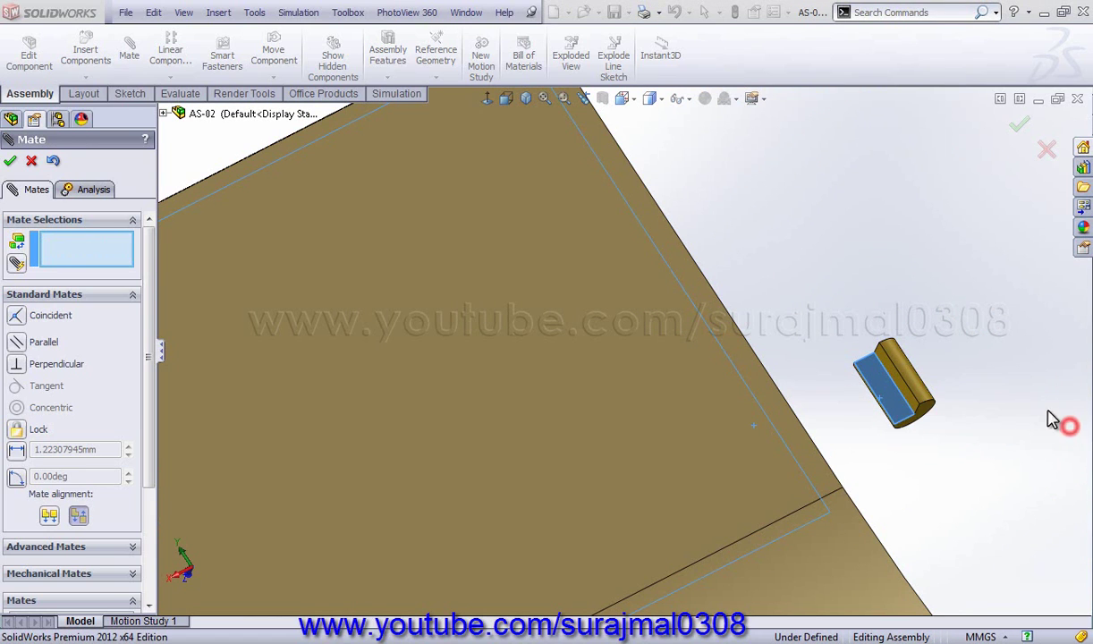
Mate a hinge face to the door edge, then its flat side face to the door's edge face.
{"action": "left_click", "coordinate": [833, 497]}
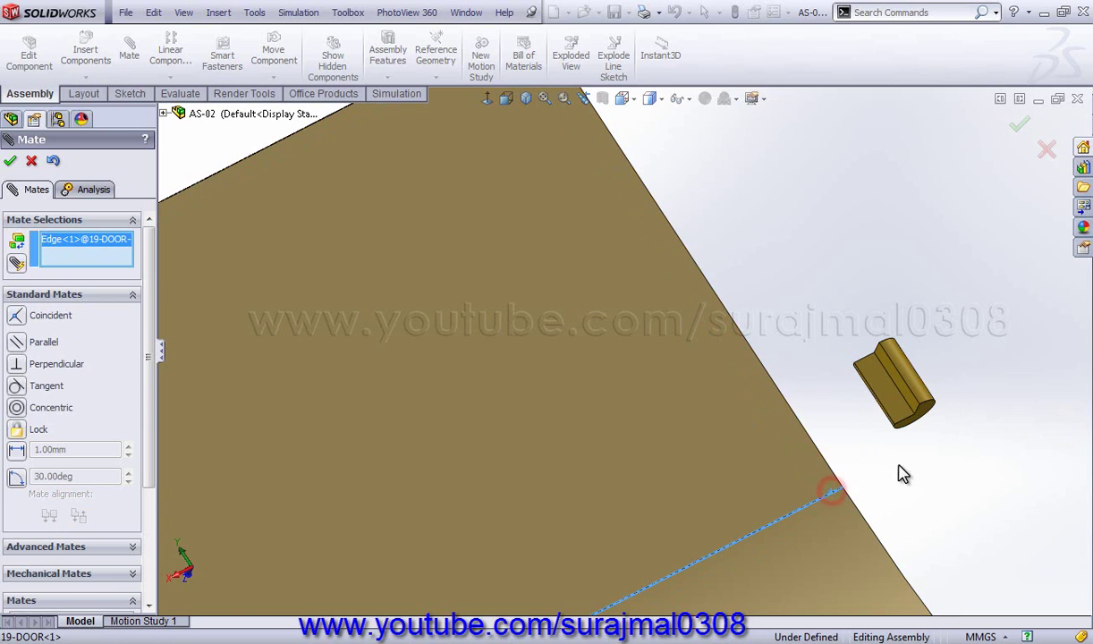
{"action": "left_click", "coordinate": [929, 413]}
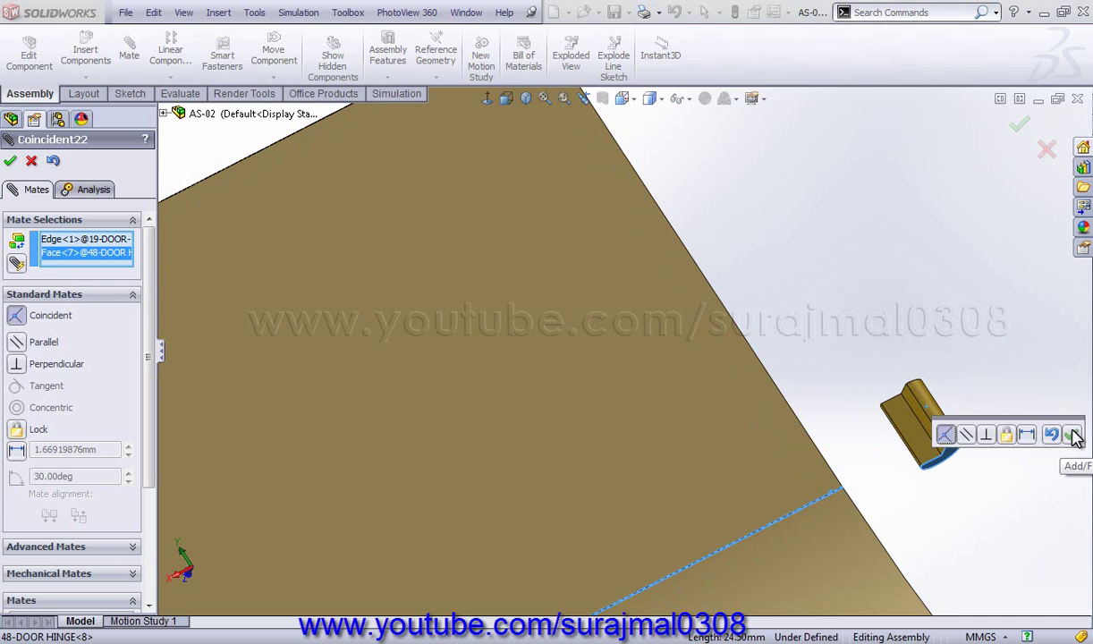
{"action": "left_click", "coordinate": [1074, 435]}
{"action": "scroll", "coordinate": [845, 428], "scroll_direction": "down", "scroll_amount": 5}
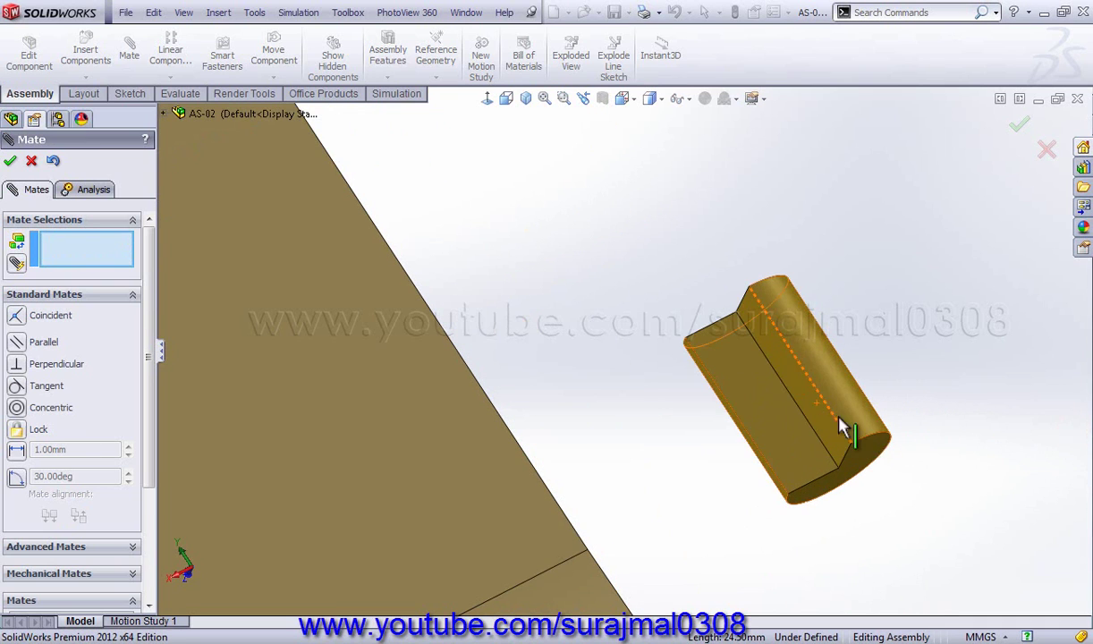
{"action": "left_click", "coordinate": [822, 412]}
{"action": "mouse_move", "coordinate": [505, 415]}
{"action": "middle_mouse_down"}
{"action": "mouse_move", "coordinate": [457, 427]}
{"action": "mouse_move", "coordinate": [508, 436]}
{"action": "middle_mouse_up"}
{"action": "left_click", "coordinate": [511, 420]}
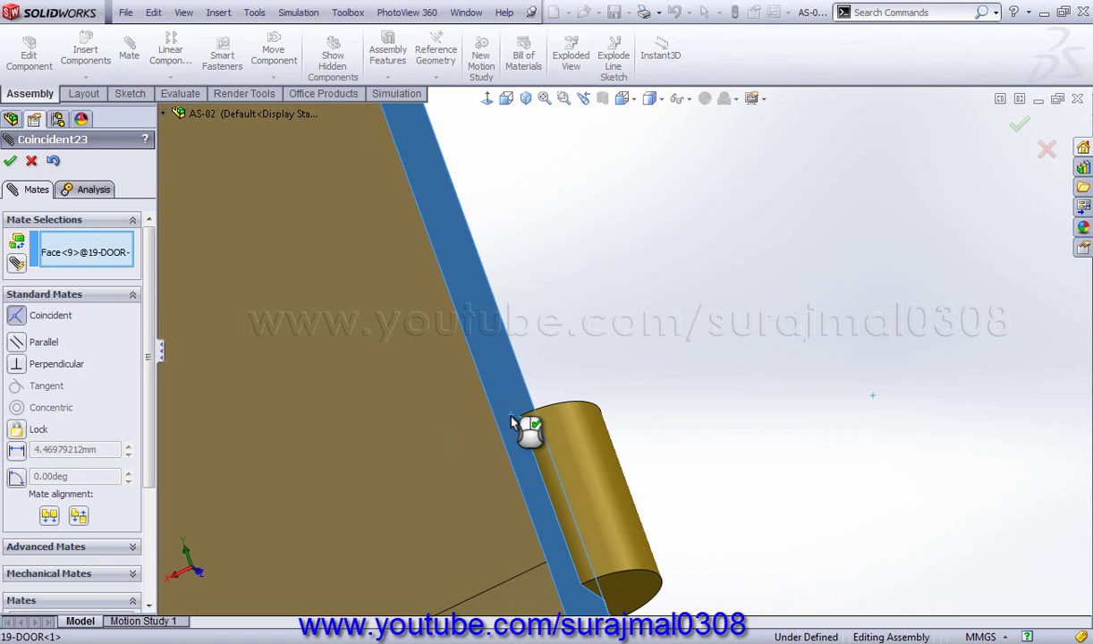
{"action": "left_click", "coordinate": [488, 441]}
Make the hinge face coincident with the door's thin edge face.
{"action": "scroll", "coordinate": [519, 295], "scroll_direction": "up", "scroll_amount": 2}
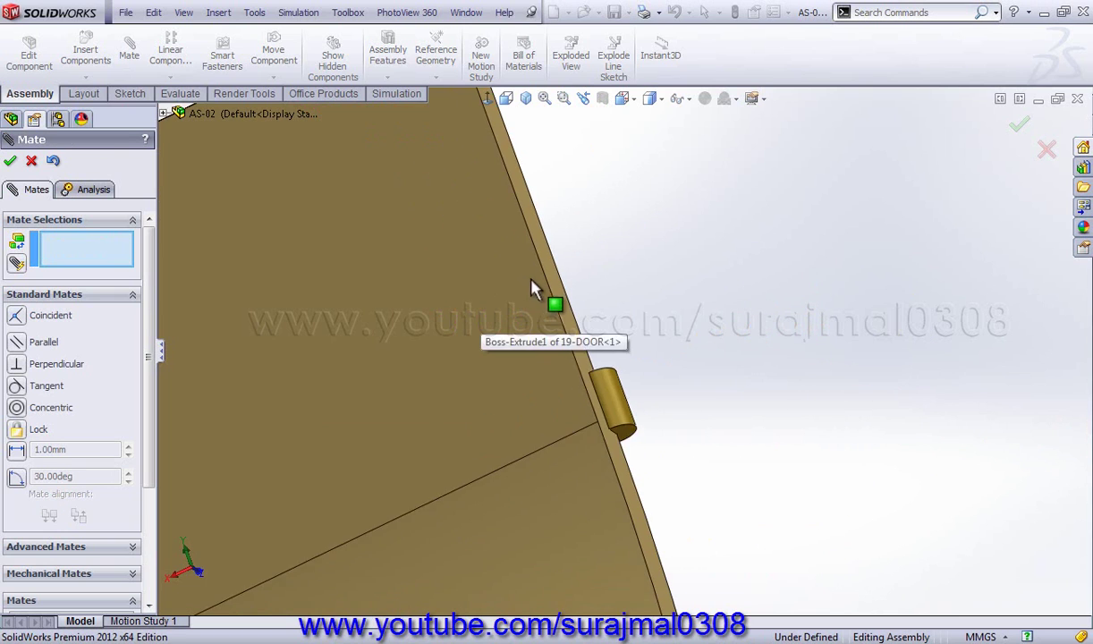
{"action": "scroll", "coordinate": [603, 202], "scroll_direction": "up", "scroll_amount": 3}
{"action": "scroll", "coordinate": [575, 154], "scroll_direction": "down", "scroll_amount": 3}
{"action": "scroll", "coordinate": [576, 161], "scroll_direction": "down", "scroll_amount": 2}
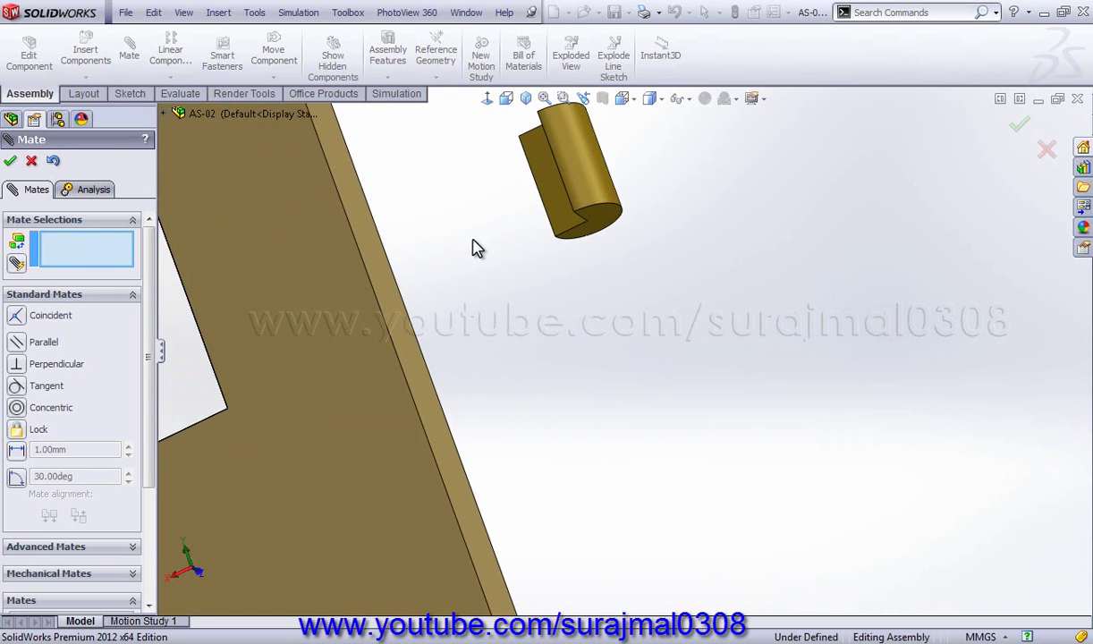
{"action": "left_click", "coordinate": [373, 237]}
{"action": "middle_click_drag", "start_coordinate": [419, 244], "coordinate": [541, 234]}
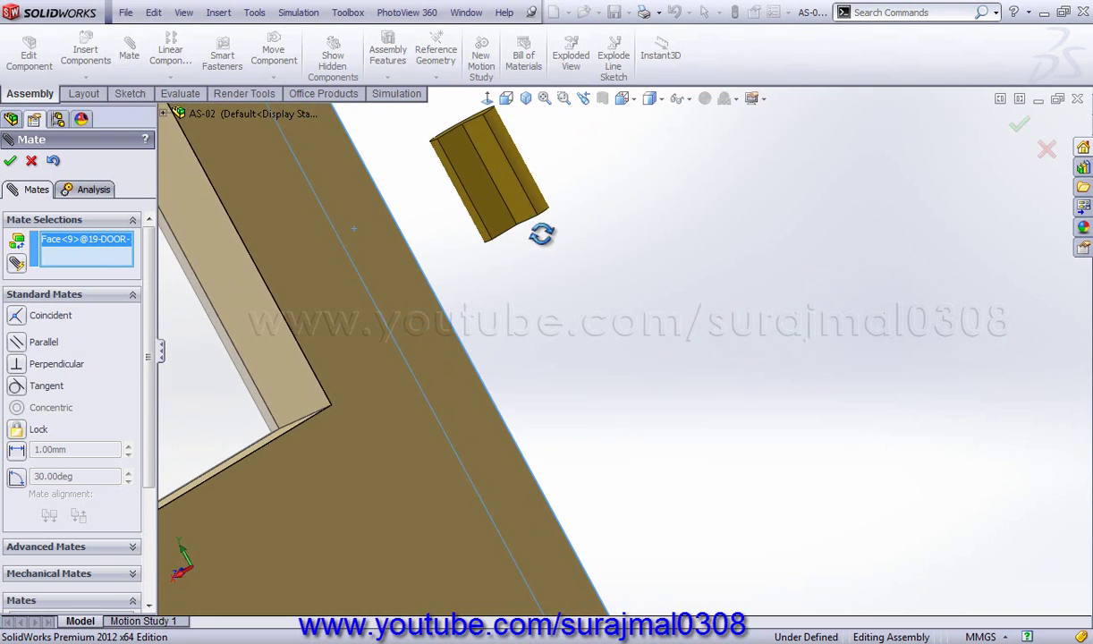
{"action": "left_click", "coordinate": [489, 183]}
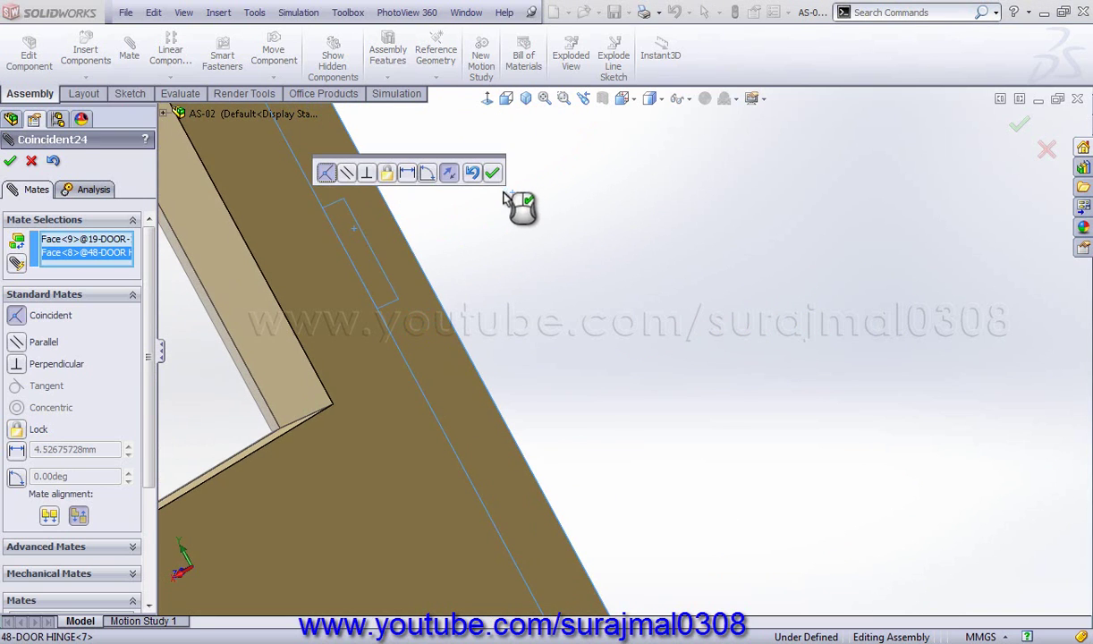
{"action": "left_click", "coordinate": [498, 177]}
Mate the next hinge's end face coincident to a door edge face.
{"action": "mouse_move", "coordinate": [324, 287]}
{"action": "middle_mouse_down"}
{"action": "mouse_move", "coordinate": [349, 349]}
{"action": "mouse_move", "coordinate": [301, 449]}
{"action": "middle_mouse_up"}
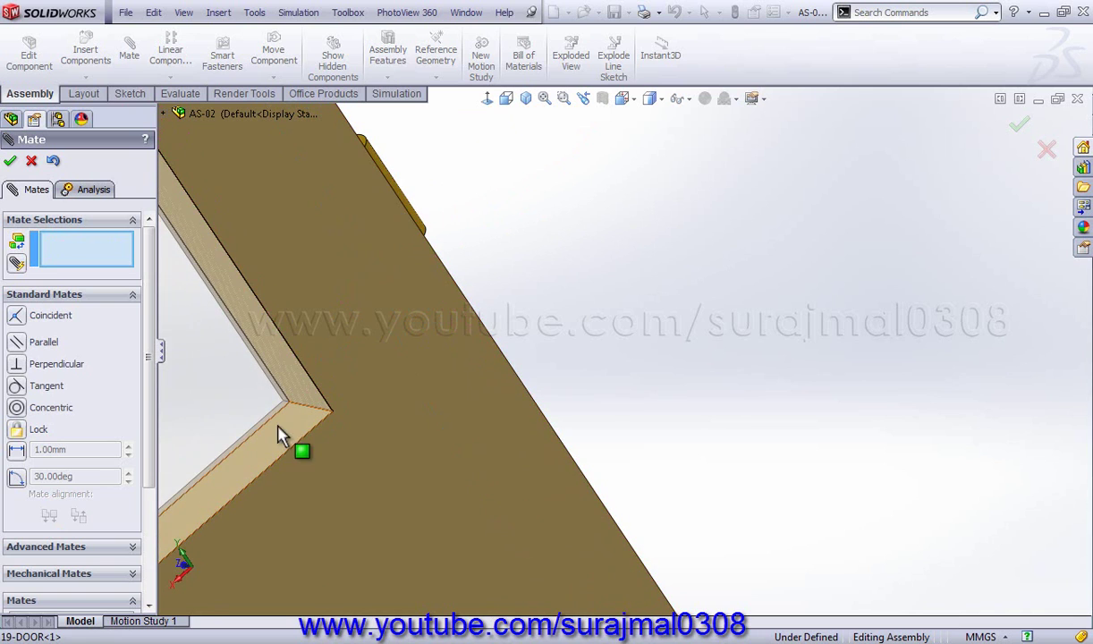
{"action": "left_click", "coordinate": [284, 445]}
{"action": "mouse_move", "coordinate": [378, 398]}
{"action": "middle_mouse_down"}
{"action": "mouse_move", "coordinate": [318, 339]}
{"action": "mouse_move", "coordinate": [421, 331]}
{"action": "middle_mouse_up"}
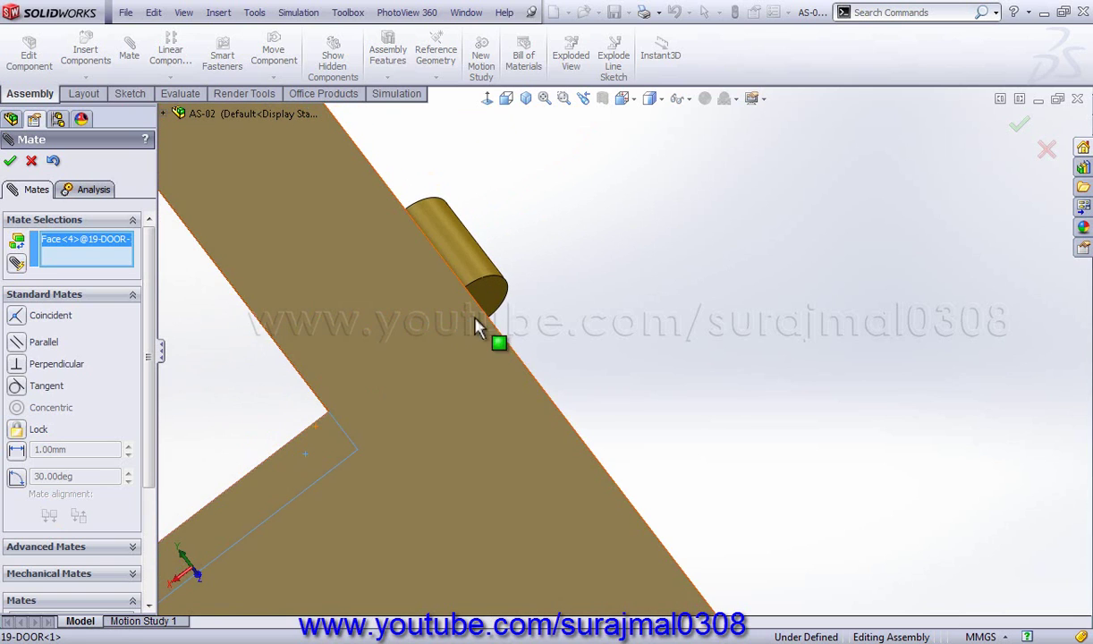
{"action": "left_click", "coordinate": [489, 301]}
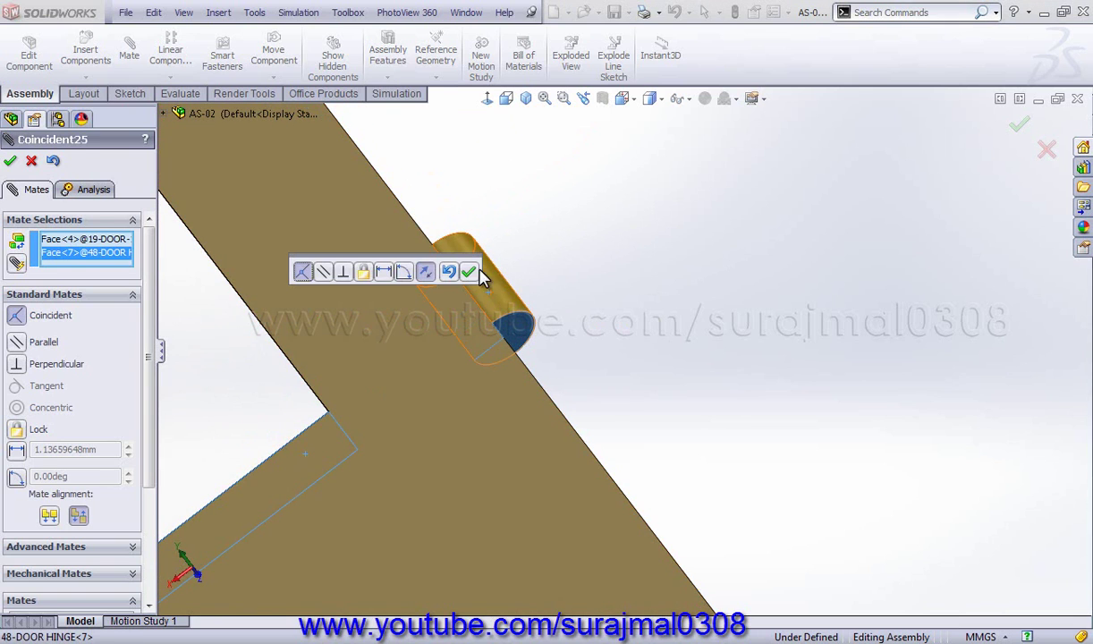
{"action": "left_click", "coordinate": [469, 271]}
Make the hinge at the door's top corner coincident with the door face.
{"action": "mouse_move", "coordinate": [383, 134]}
{"action": "middle_mouse_down"}
{"action": "mouse_move", "coordinate": [488, 305]}
{"action": "mouse_move", "coordinate": [488, 268]}
{"action": "middle_mouse_up"}
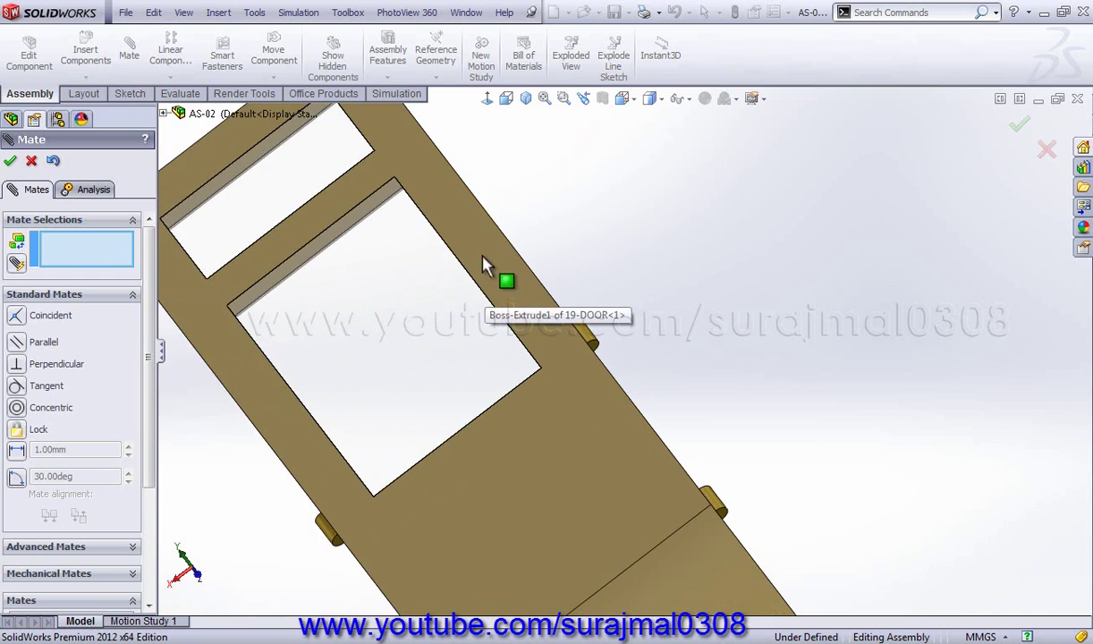
{"action": "scroll", "coordinate": [442, 170], "scroll_direction": "down", "scroll_amount": 3}
{"action": "scroll", "coordinate": [442, 169], "scroll_direction": "down", "scroll_amount": 3}
{"action": "scroll", "coordinate": [469, 208], "scroll_direction": "up", "scroll_amount": 3}
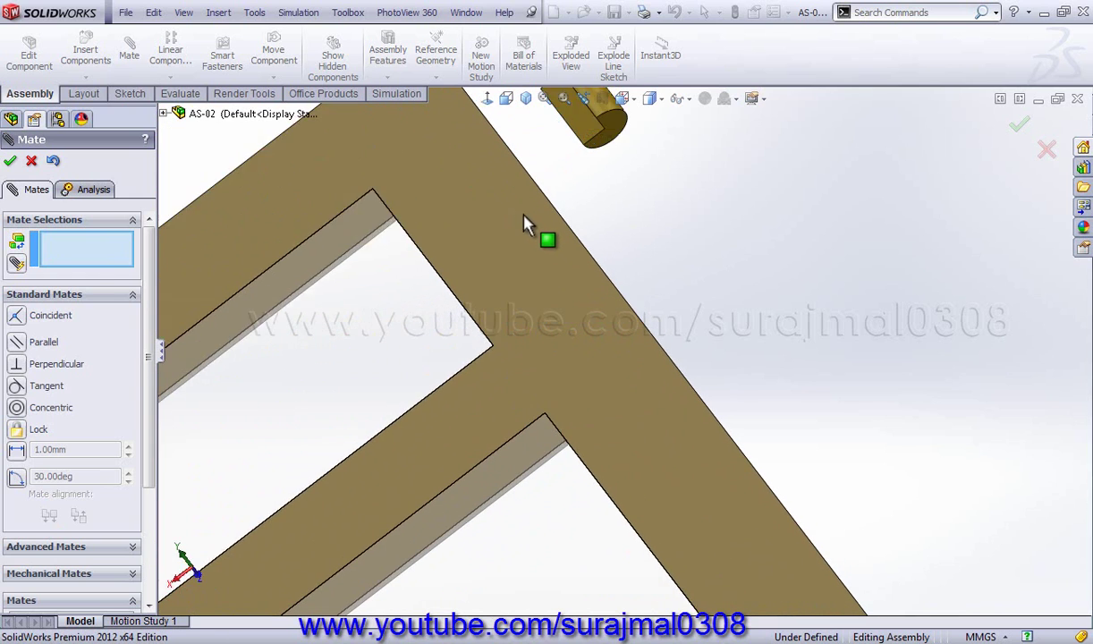
{"action": "mouse_move", "coordinate": [509, 215]}
{"action": "middle_mouse_down"}
{"action": "mouse_move", "coordinate": [608, 214]}
{"action": "mouse_move", "coordinate": [641, 175]}
{"action": "middle_mouse_up"}
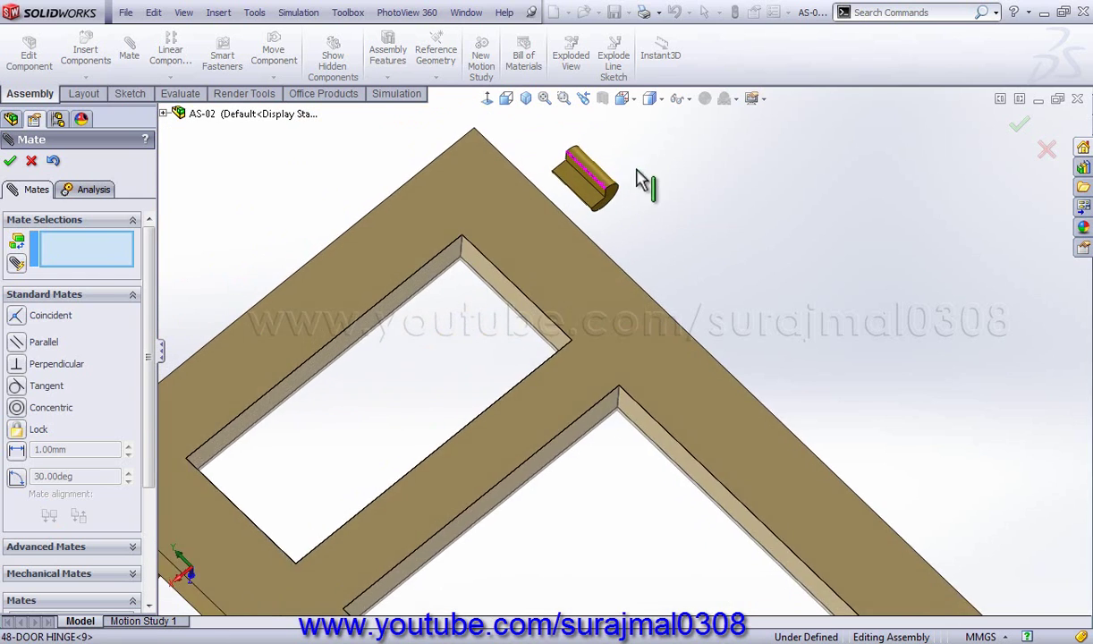
{"action": "left_click", "coordinate": [592, 190]}
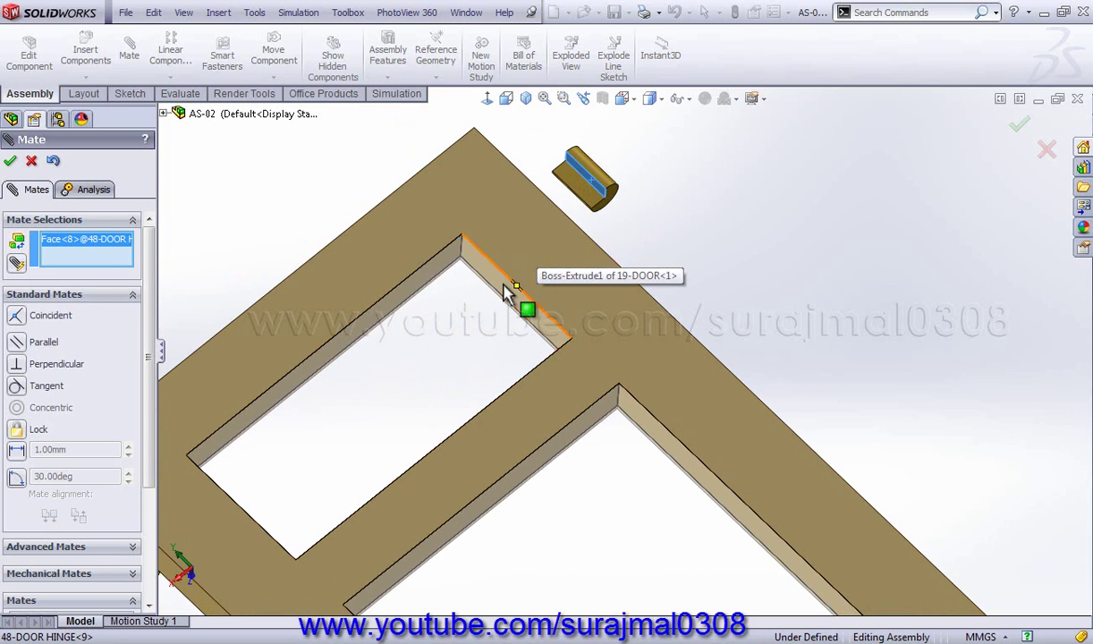
{"action": "left_click", "coordinate": [536, 248]}
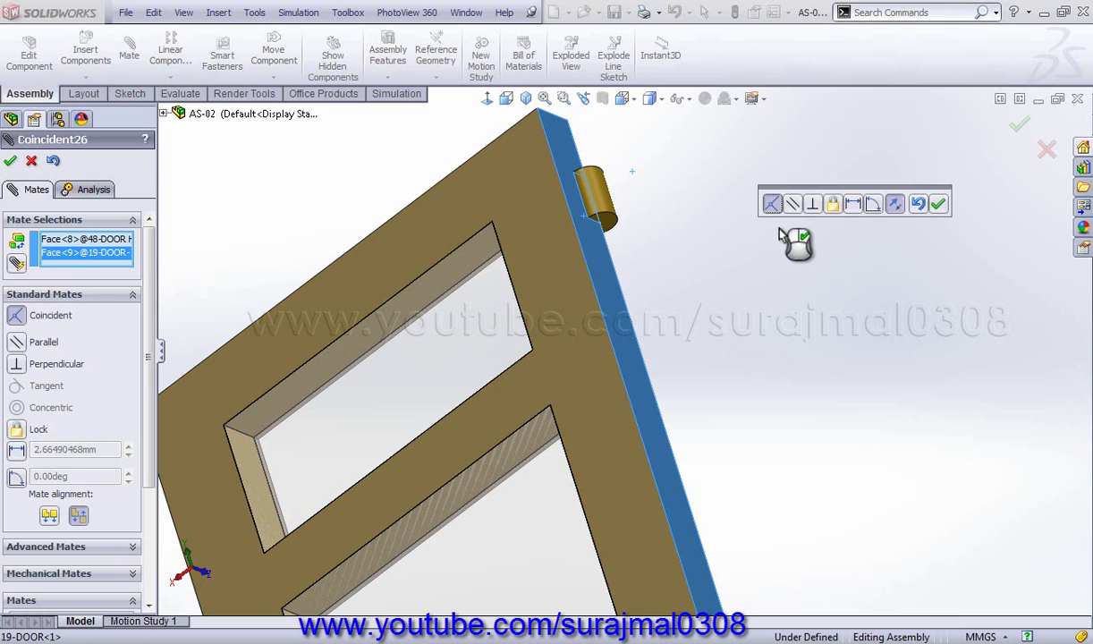
{"action": "left_click", "coordinate": [941, 205]}
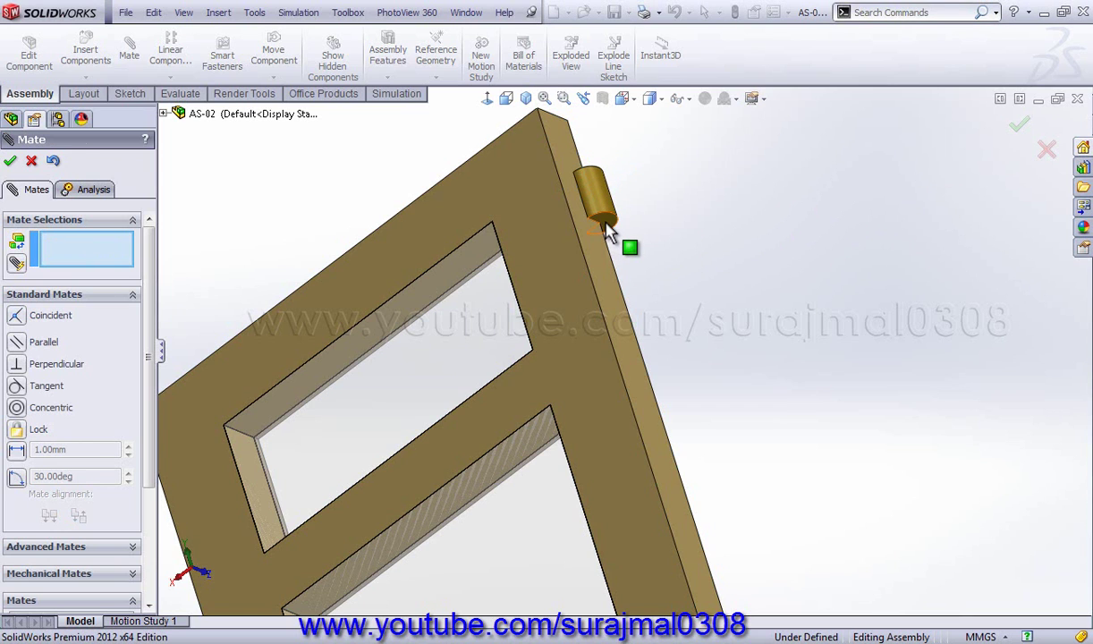
Align the hinge's top face coincident with the door frame face and close the mate settings.
{"action": "scroll", "coordinate": [620, 305], "scroll_direction": "down", "scroll_amount": 2}
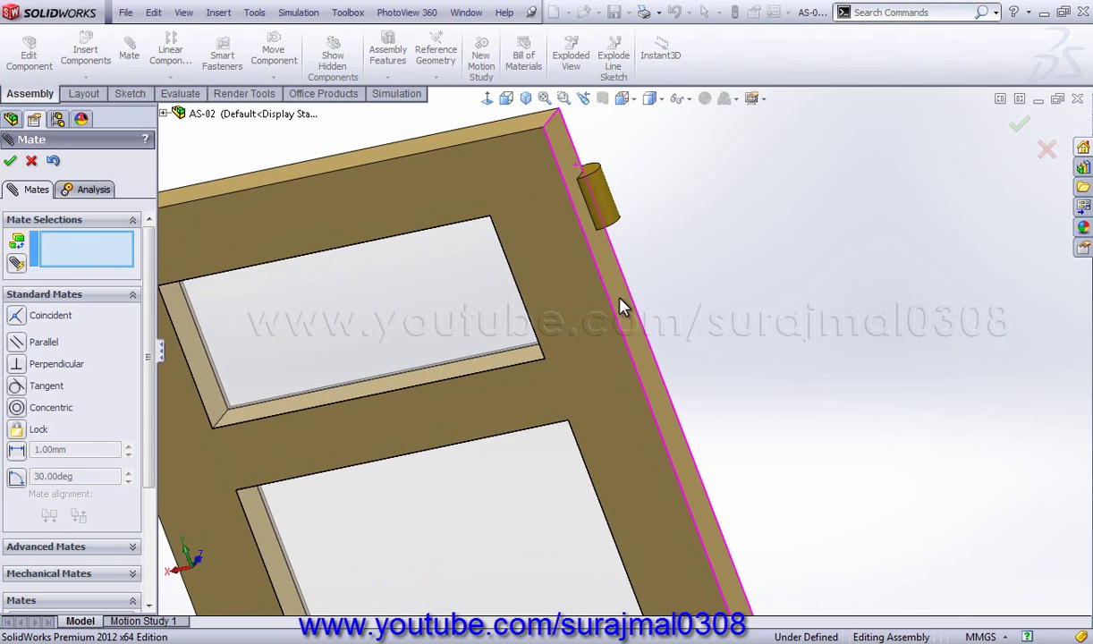
{"action": "scroll", "coordinate": [620, 219], "scroll_direction": "down", "scroll_amount": 2}
{"action": "scroll", "coordinate": [598, 189], "scroll_direction": "down", "scroll_amount": 1}
{"action": "left_click", "coordinate": [597, 190]}
{"action": "middle_click_drag", "start_coordinate": [537, 247], "coordinate": [415, 309]}
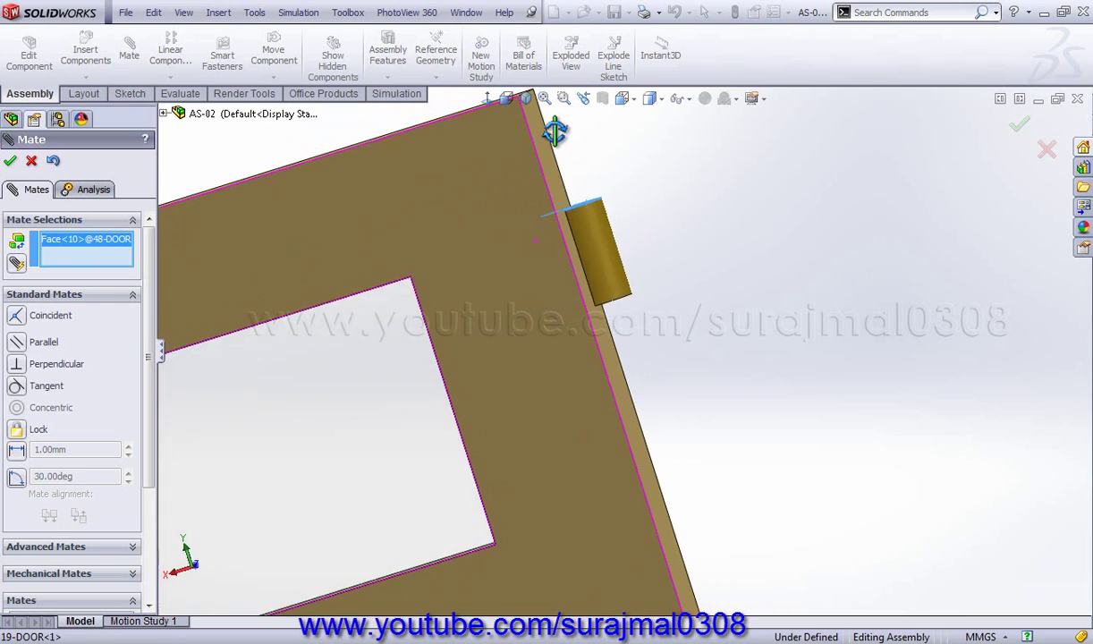
{"action": "left_click", "coordinate": [384, 304]}
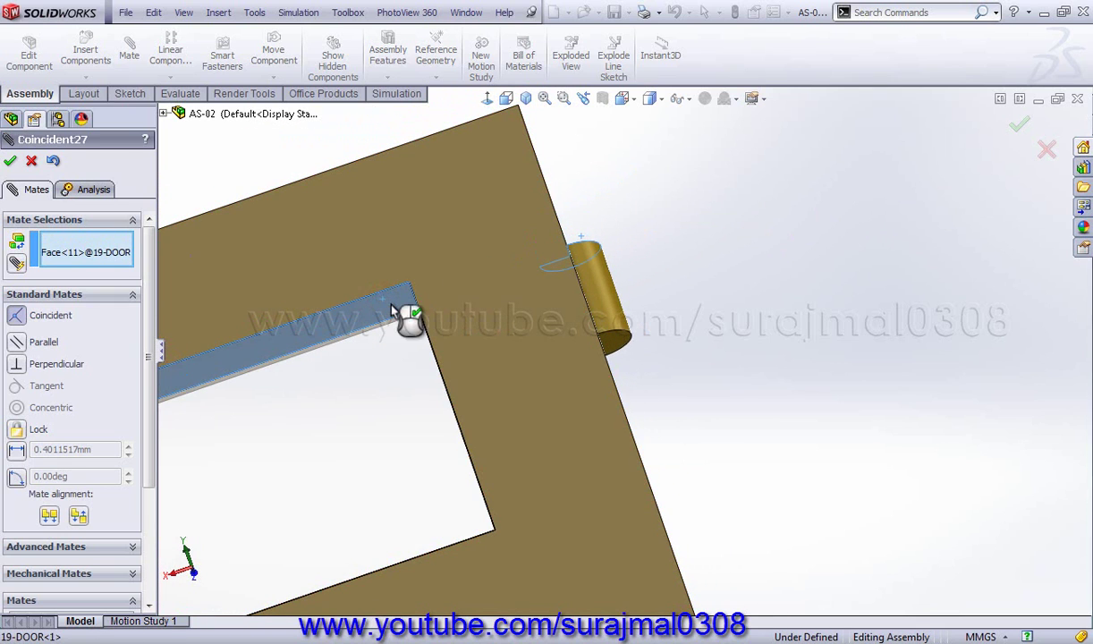
{"action": "left_click", "coordinate": [371, 281]}
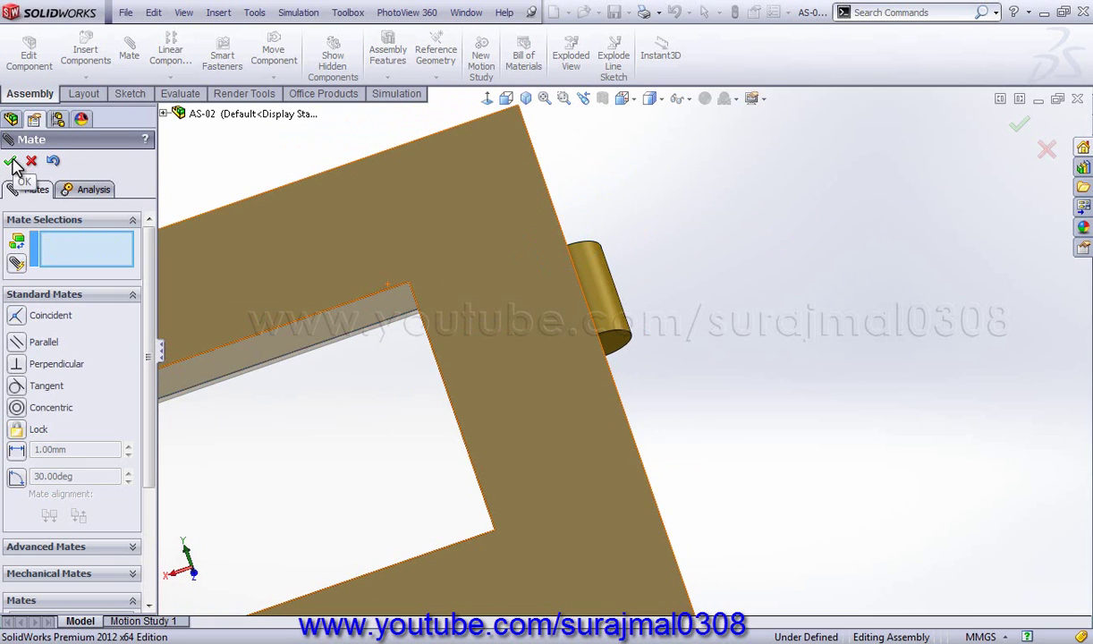
{"action": "left_click", "coordinate": [12, 161]}
Delete the three original 48-DOOR HINGE copies on the door's right edge.
{"action": "right_click_drag", "start_coordinate": [745, 260], "coordinate": [787, 281]}
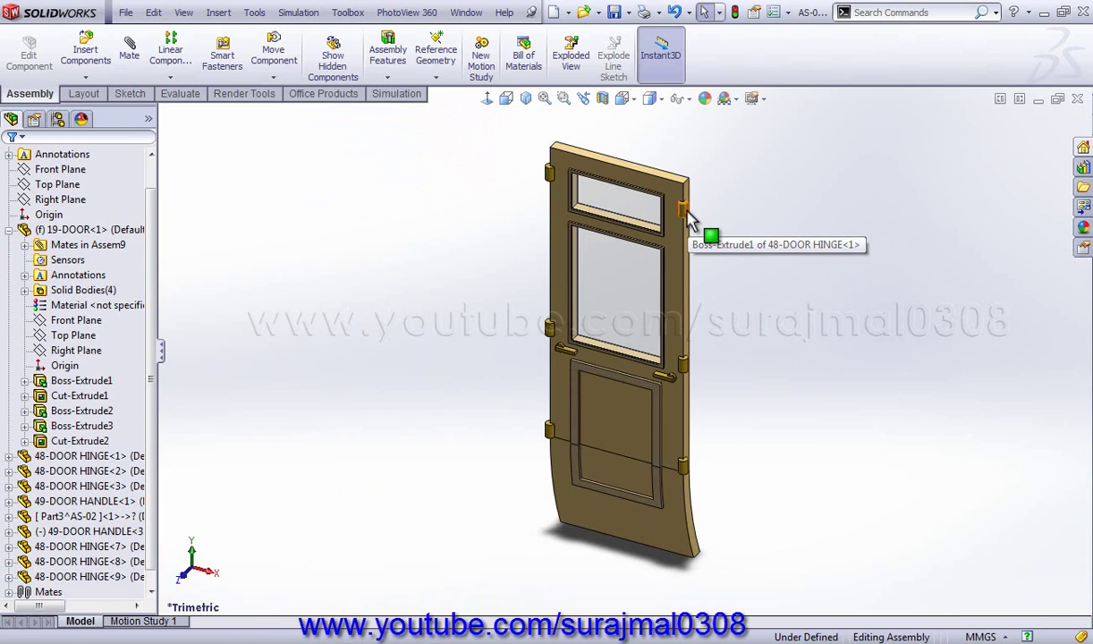
{"action": "left_click", "coordinate": [687, 215]}
{"action": "right_click", "coordinate": [687, 213]}
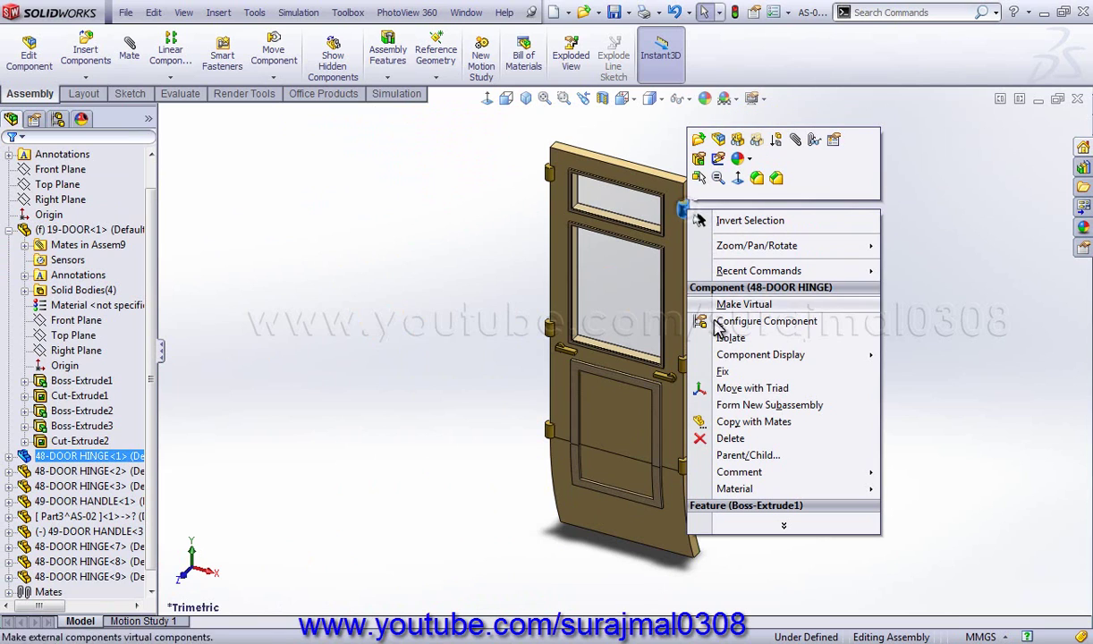
{"action": "left_click", "coordinate": [719, 438]}
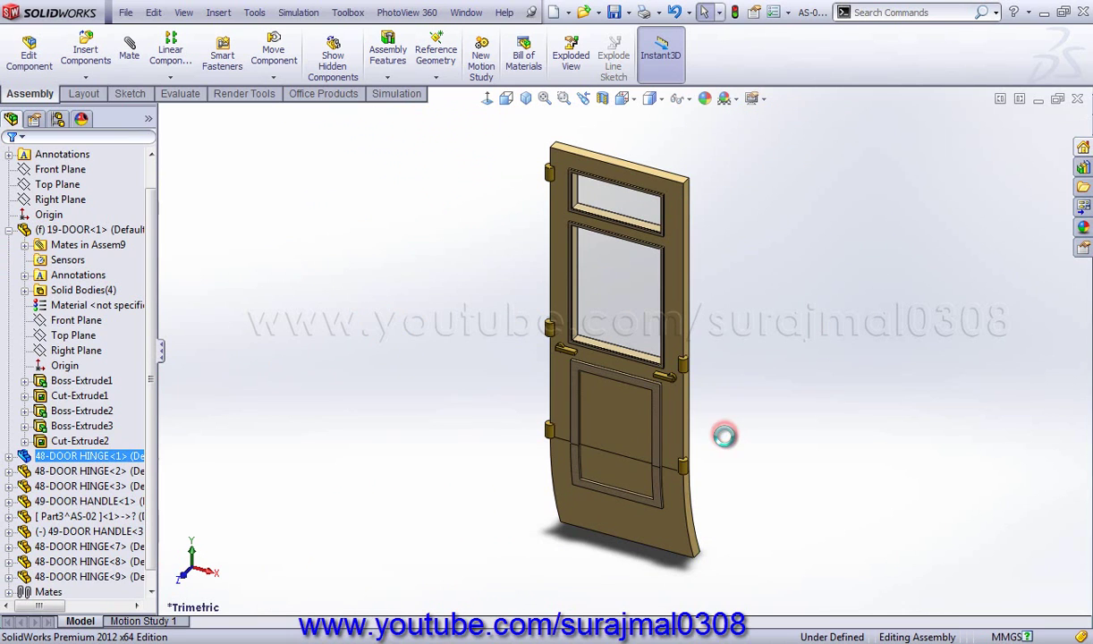
{"action": "left_click", "coordinate": [685, 466]}
{"action": "key", "text": "Delete"}
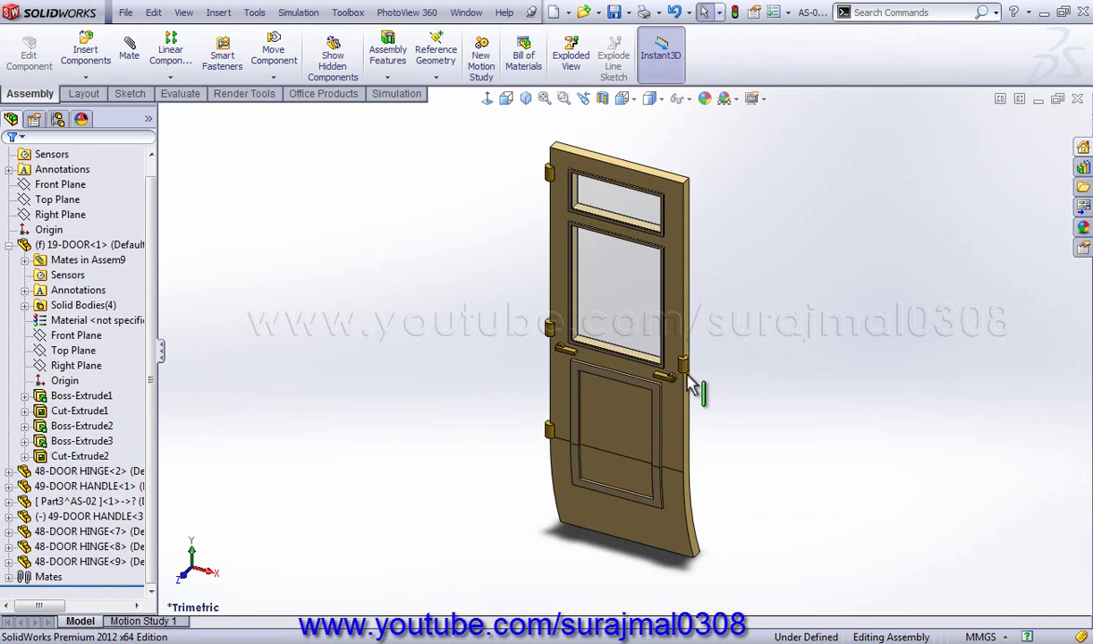
{"action": "left_click", "coordinate": [685, 366]}
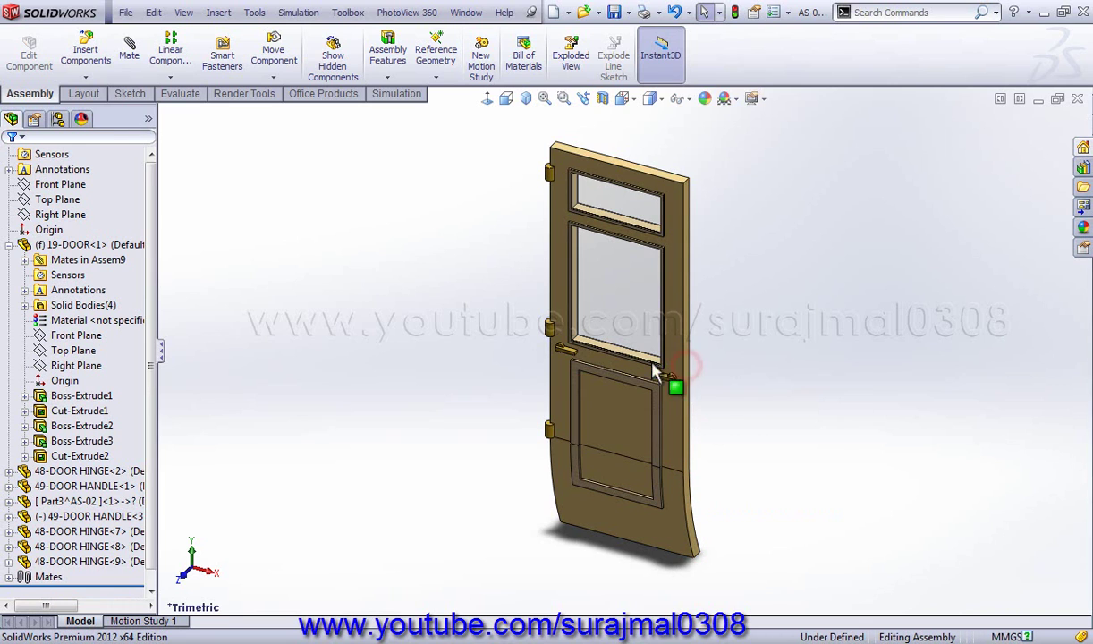
{"action": "key", "text": "Delete"}
Delete the first 49-DOOR HANDLE on the left and zoom to fit the door.
{"action": "scroll", "coordinate": [568, 349], "scroll_direction": "down", "scroll_amount": 3}
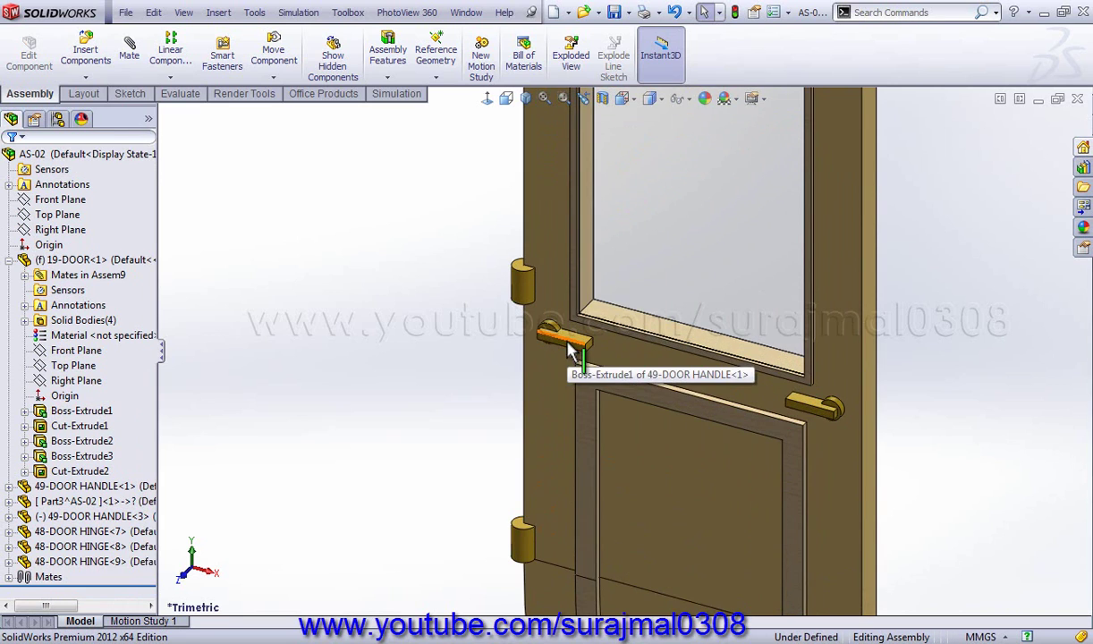
{"action": "left_click", "coordinate": [568, 349]}
{"action": "key", "text": "Delete"}
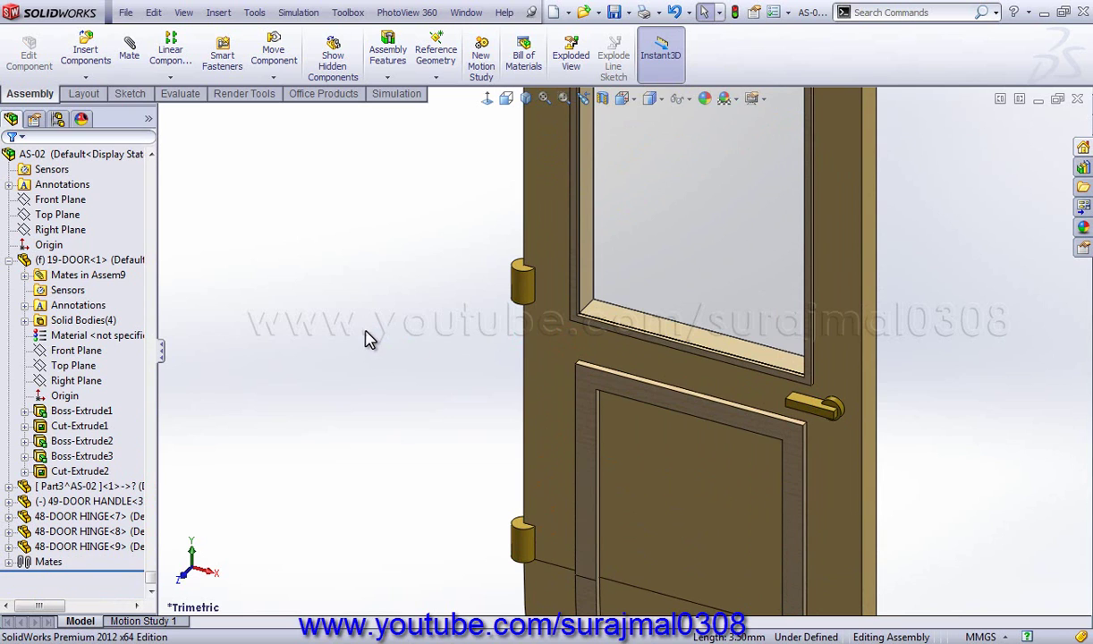
{"action": "key", "text": "f"}
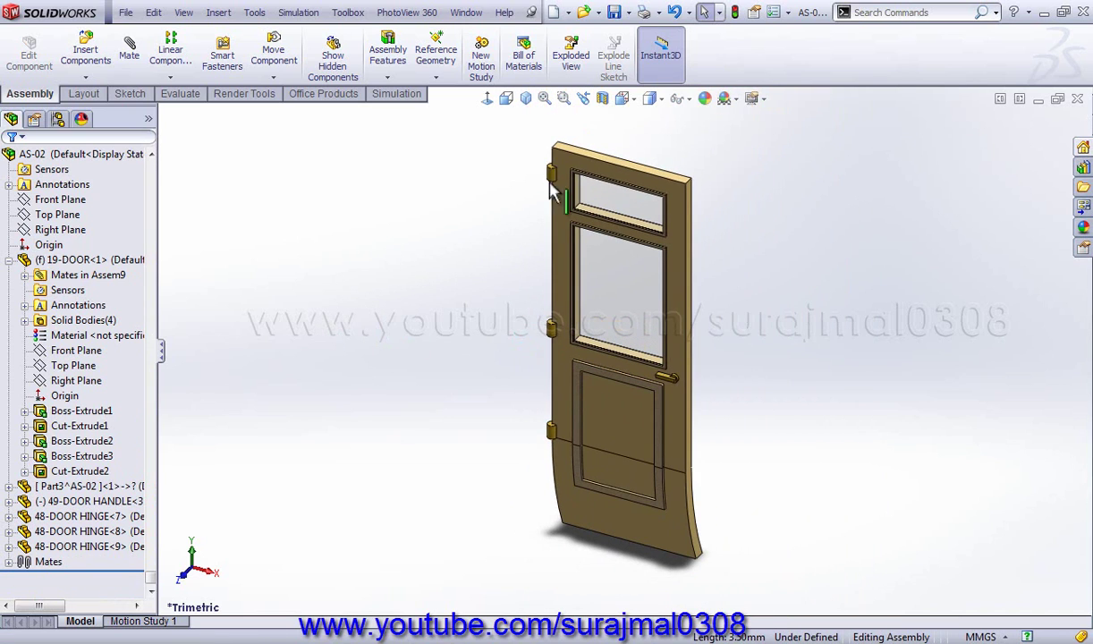
Save the door assembly as AS-03.SLDASM in the RailCar folder.
{"action": "left_click", "coordinate": [630, 14]}
{"action": "left_click", "coordinate": [637, 49]}
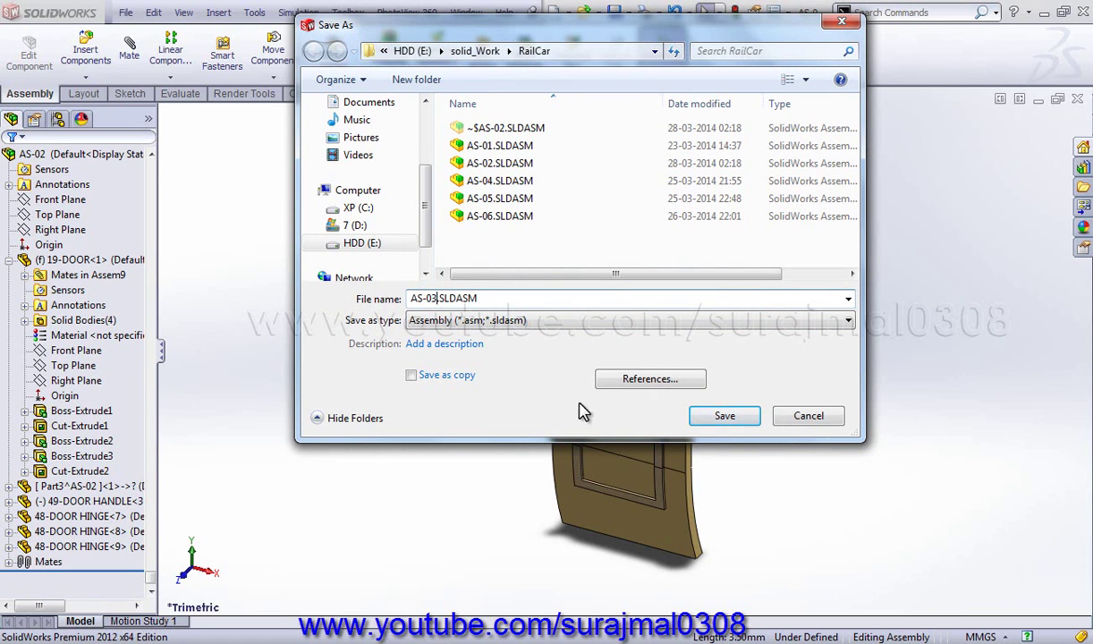
{"action": "left_click", "coordinate": [721, 419]}
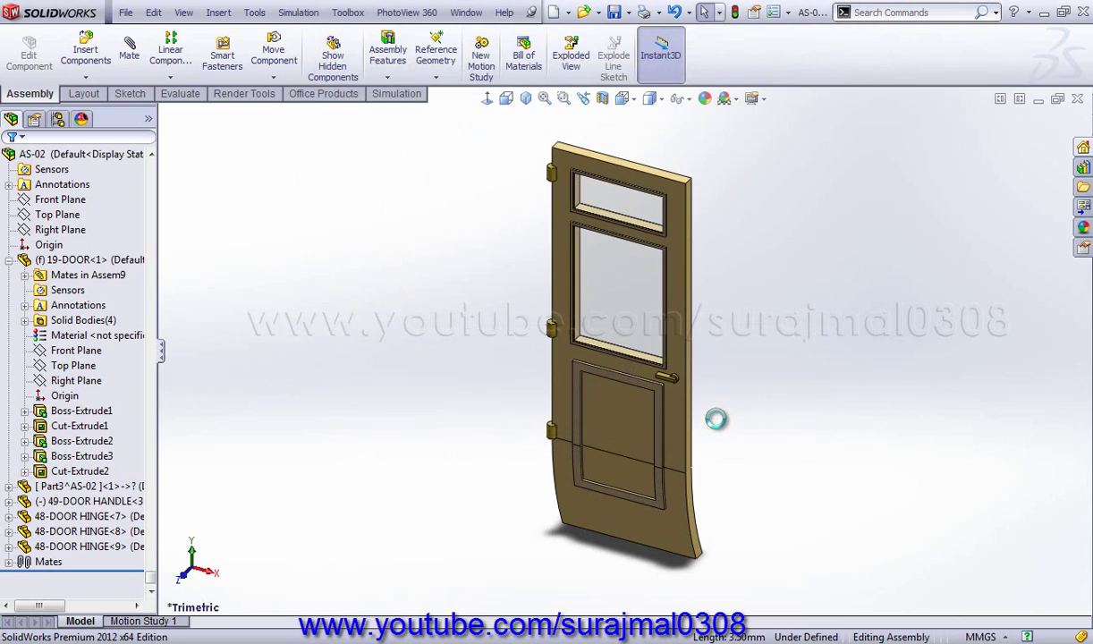